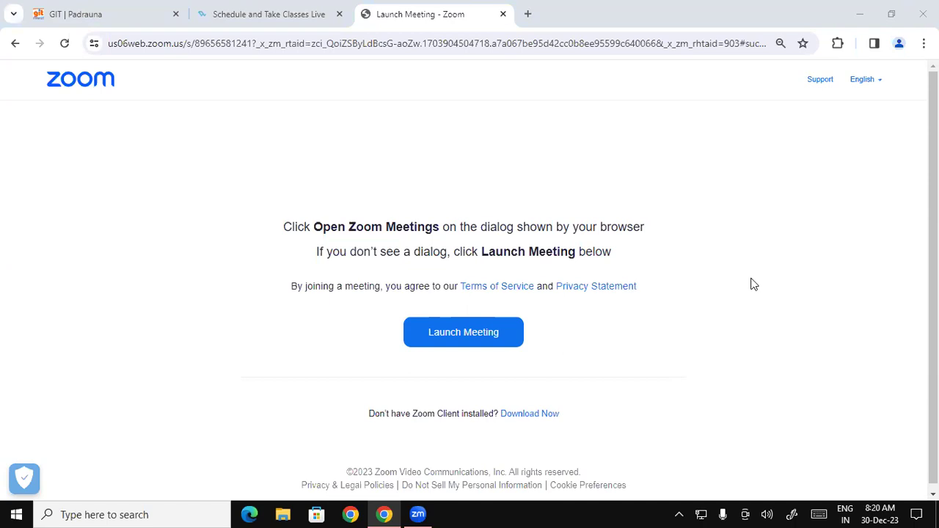
- Launch Microsoft Access by running msaccess from the Windows Run dialog
key("super+r")
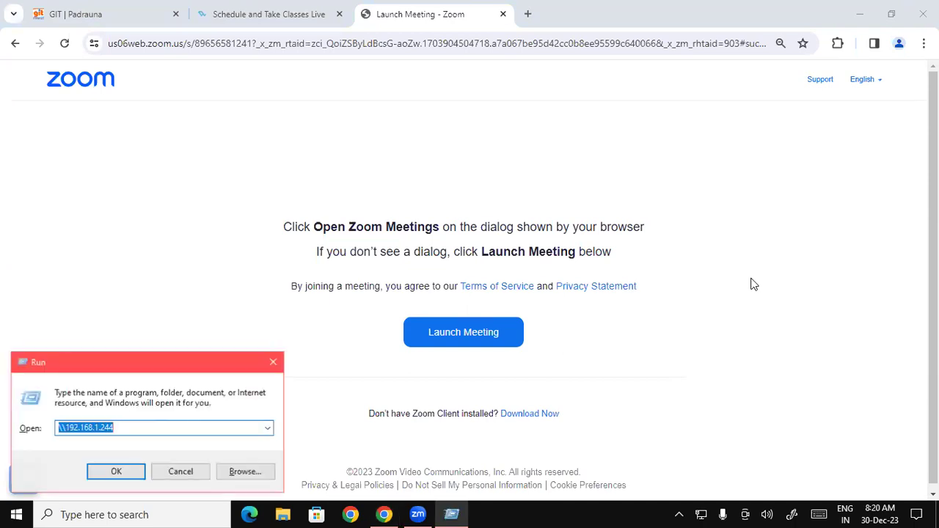
type("m")
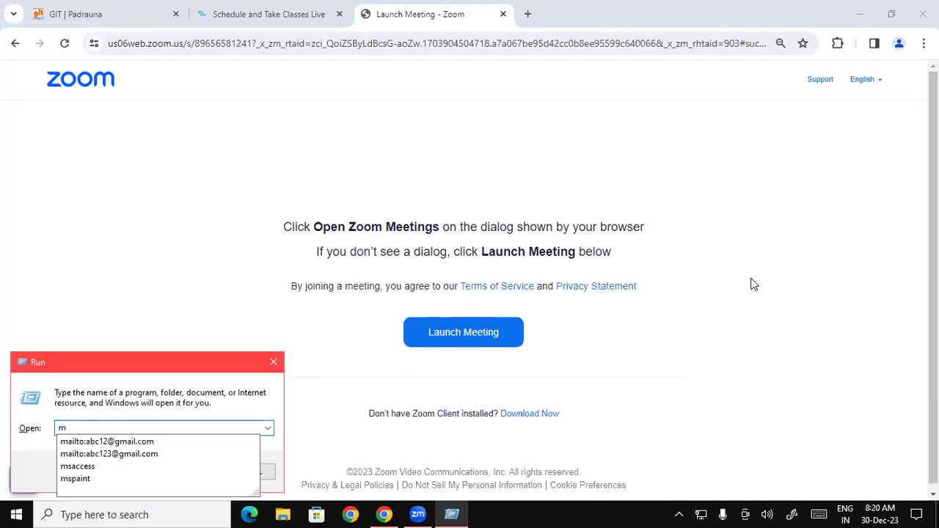
type("sacc")
key("Down")
key("Return")
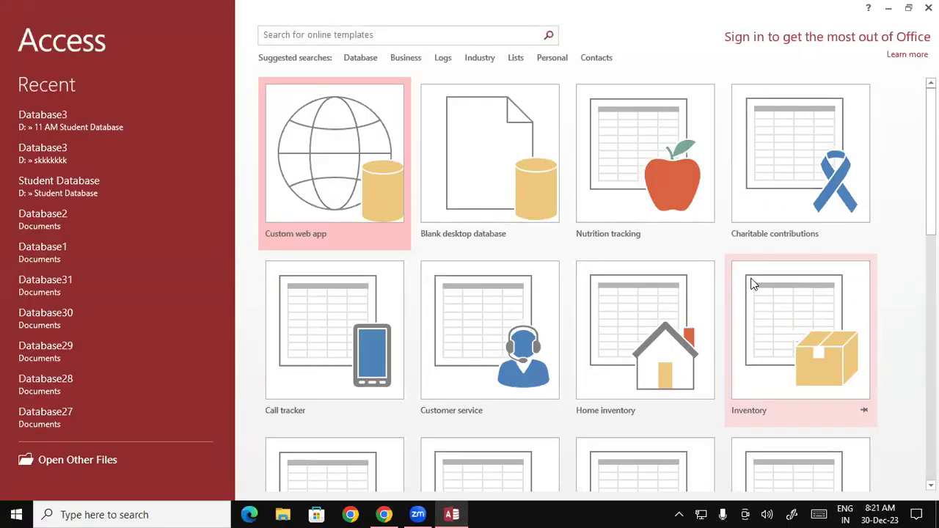
- Start a blank desktop database with the file name 'report' saved in Local Disk (D:) > A
left_click(472, 146)
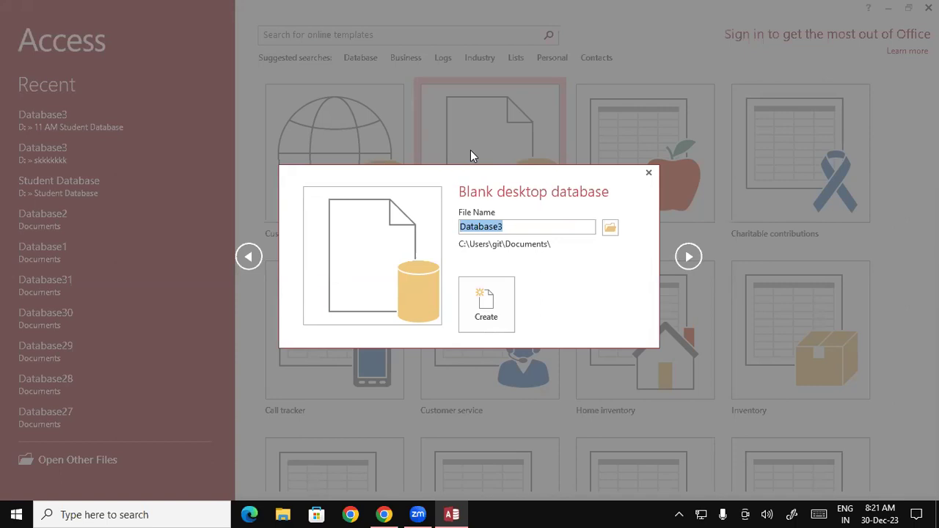
left_click(611, 228)
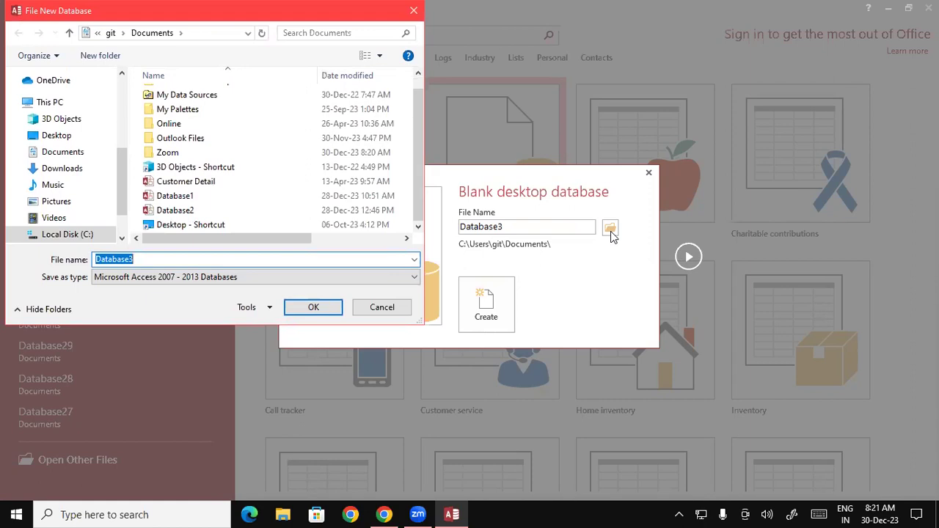
left_click(53, 211)
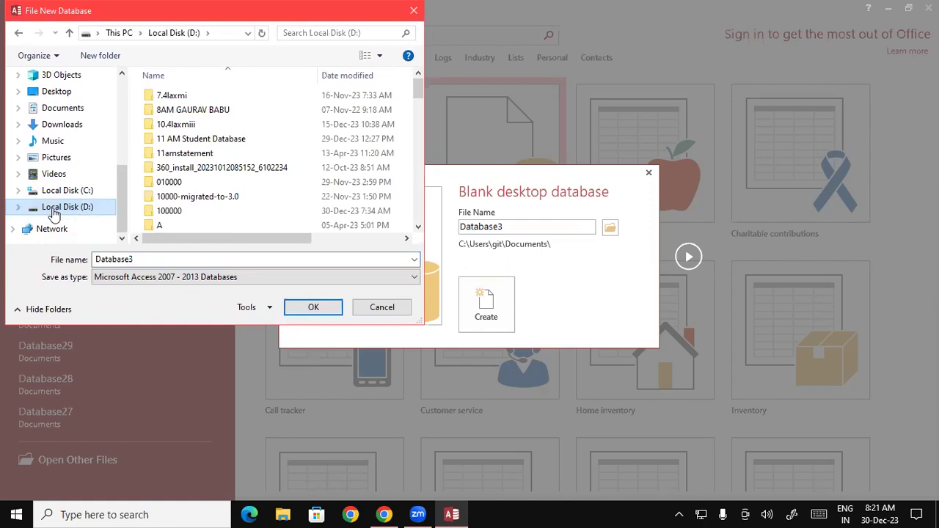
double_click(161, 225)
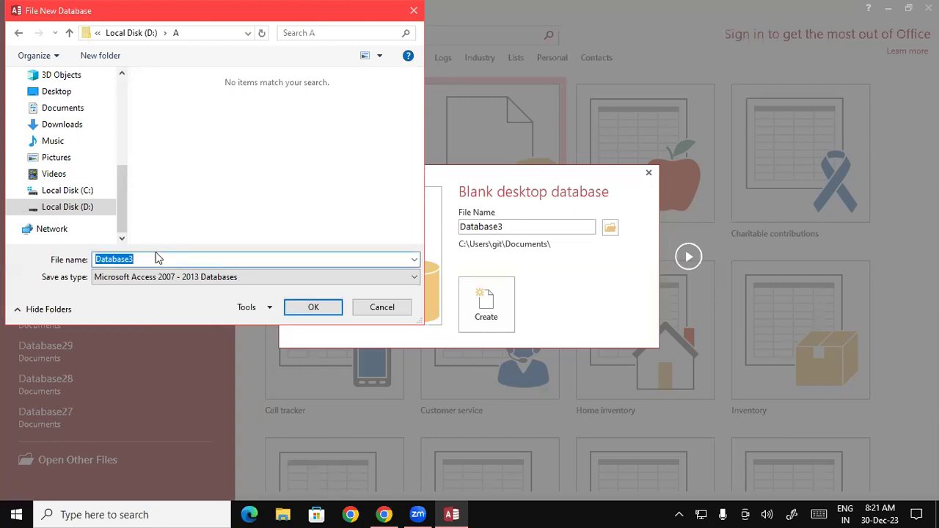
left_click(158, 259)
key("BackSpace")
key("BackSpace")
key("BackSpace")
key("BackSpace")
key("BackSpace")
key("BackSpace")
key("BackSpace")
type("report")
left_click(314, 309)
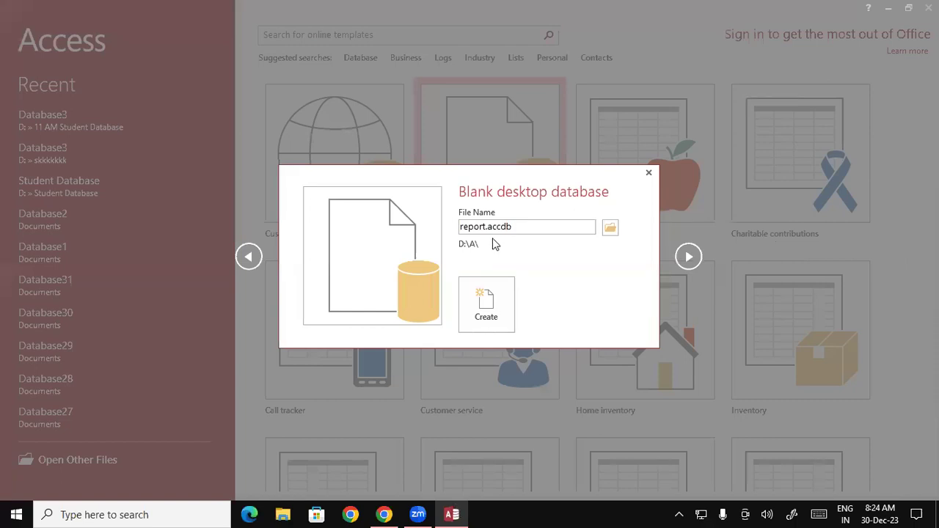
- Create the report.accdb database and switch its Table1 to Design View
left_click(491, 301)
left_click(491, 301)
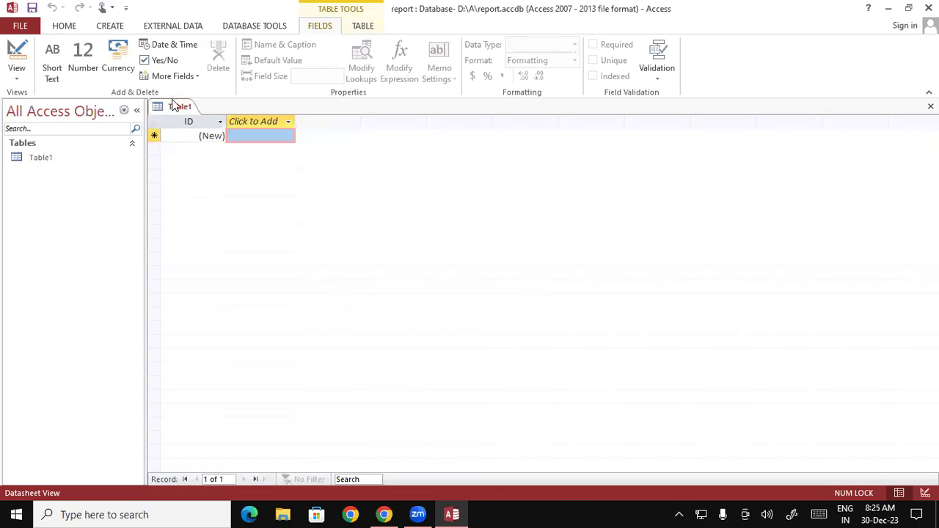
right_click(173, 110)
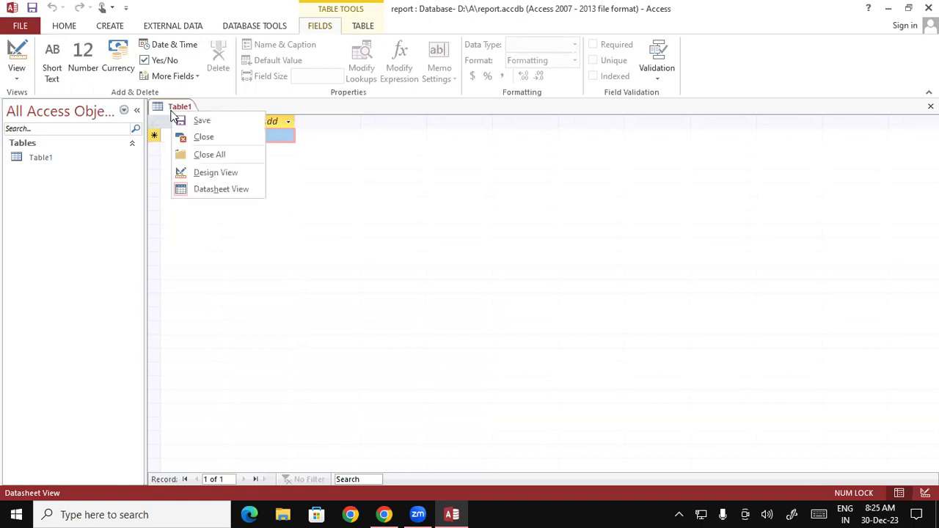
left_click(205, 173)
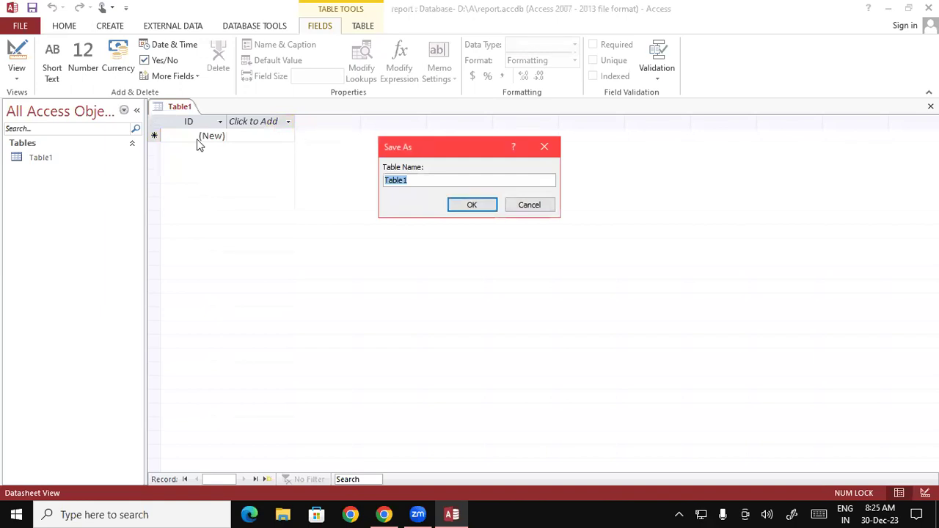
- Save the table as Table1 and add fields Reg No (Number) and STD Name (Short Text)
left_click(473, 206)
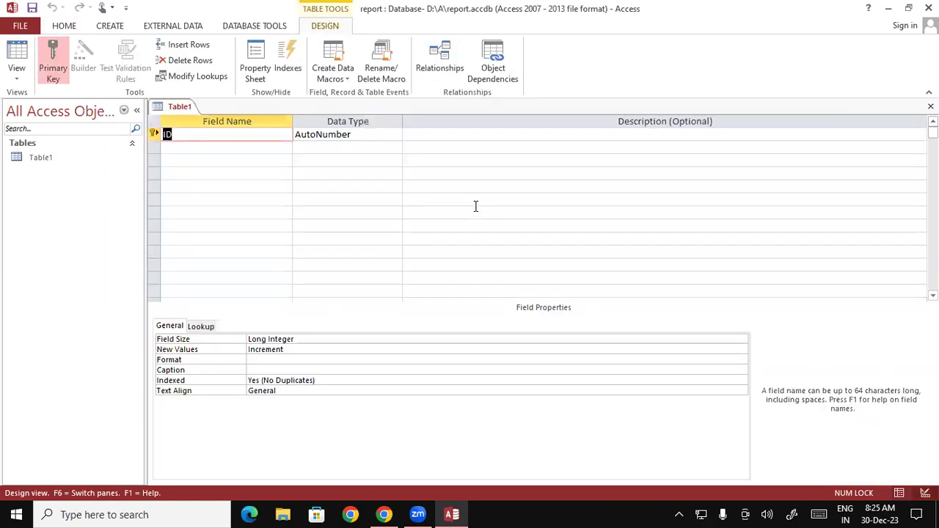
type("Reg No")
key("Tab")
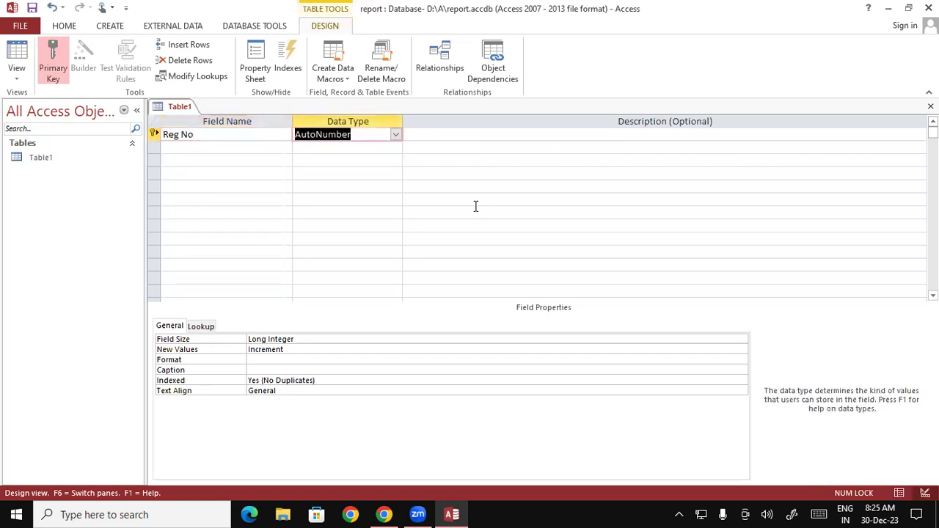
type("n")
key("Tab")
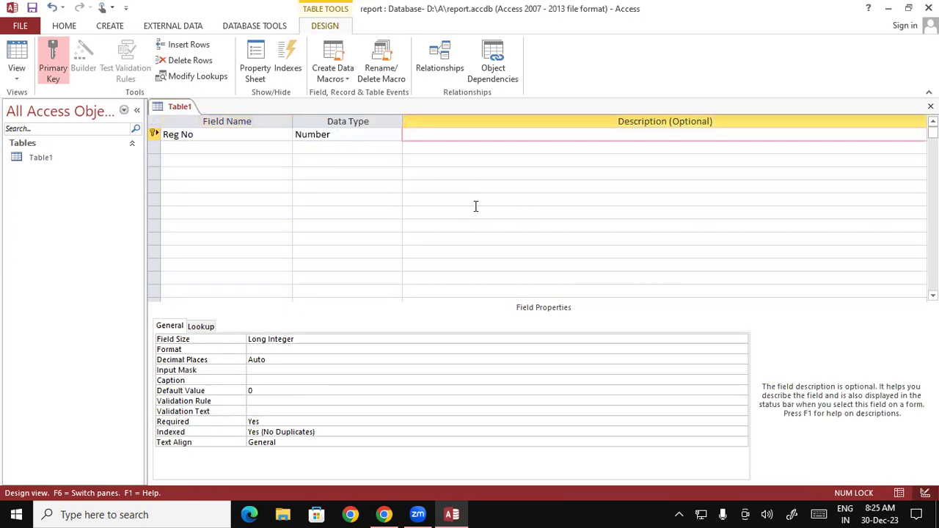
key("Tab")
type("STD Name")
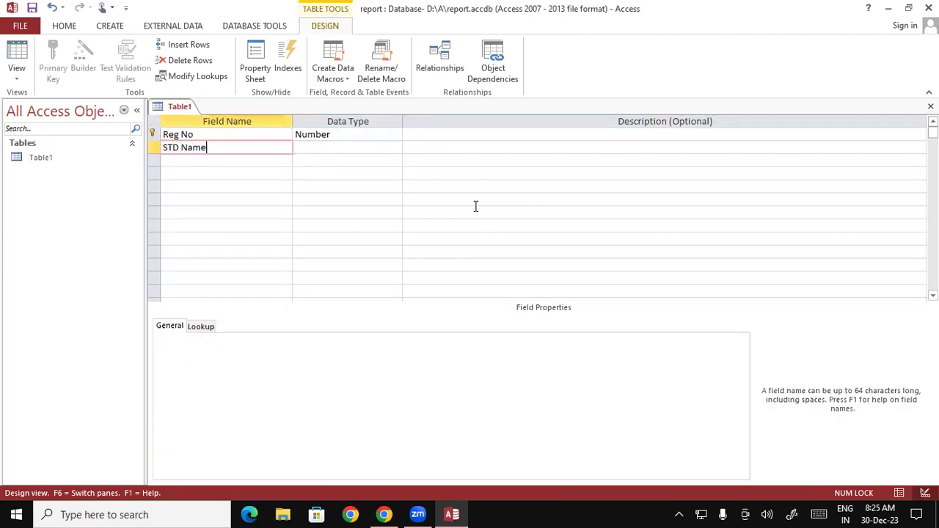
key("Tab")
key("Tab")
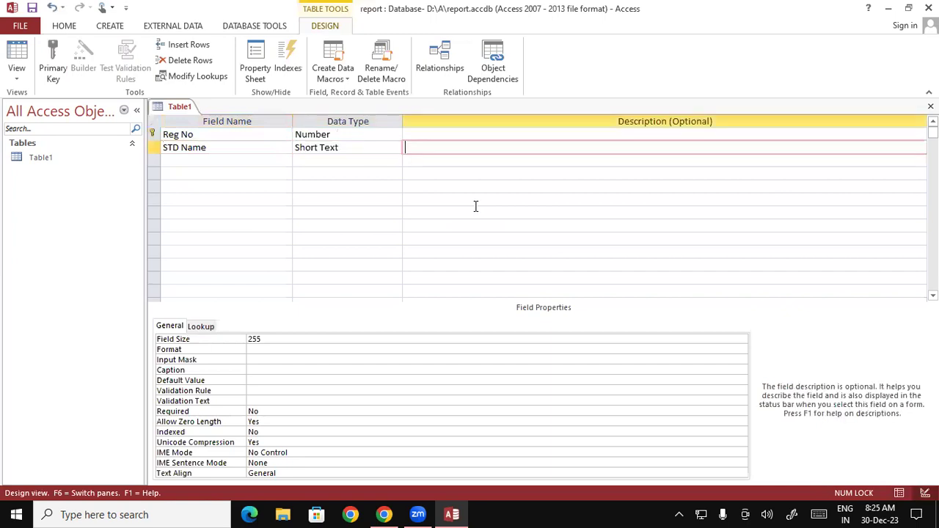
- Add fields Address (Long Text), DOB (Date/Time) and Course
key("Tab")
type("Address")
key("Tab")
key("Tab")
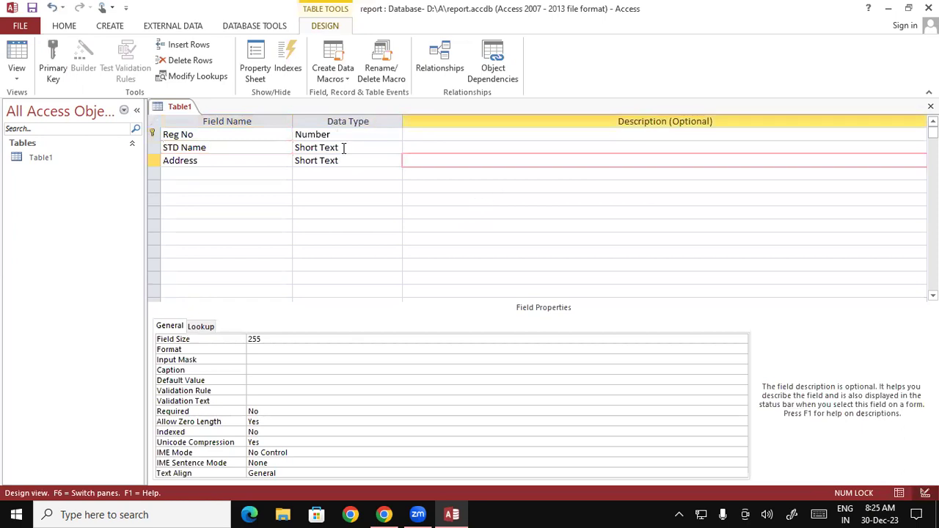
left_click(356, 158)
left_click(395, 160)
left_click(368, 189)
left_click(228, 175)
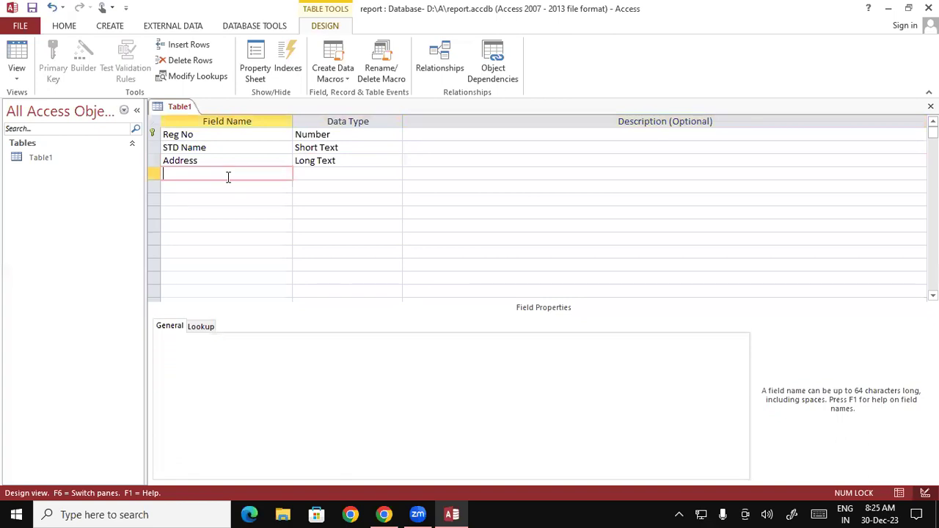
type("DOB")
key("Tab")
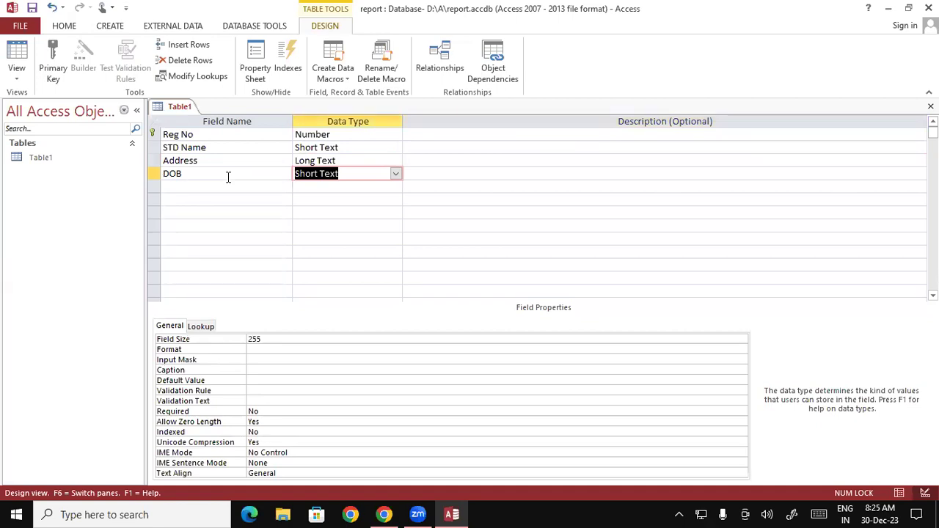
type("date/Time")
key("Down")
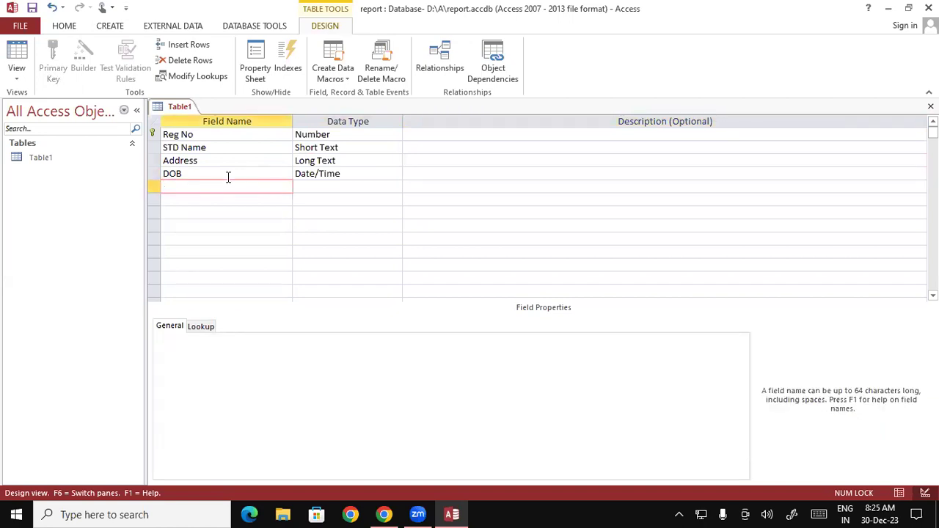
type("Course")
key("Tab")
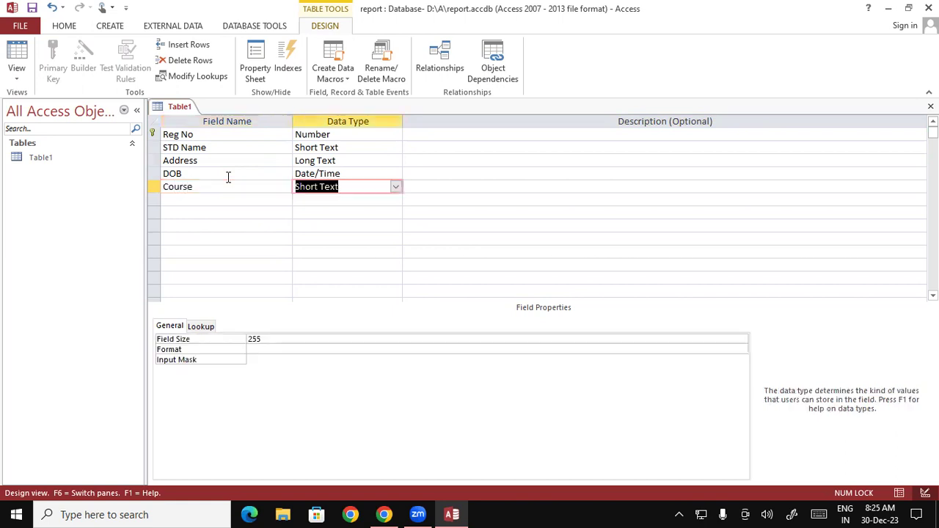
- Start the Lookup Wizard for Course, choosing to type in the values yourself
left_click(396, 187)
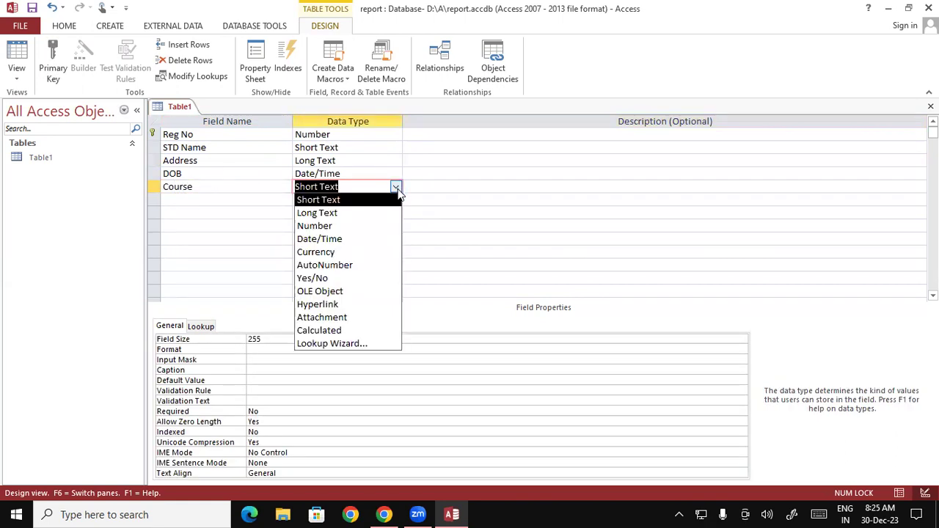
left_click(347, 343)
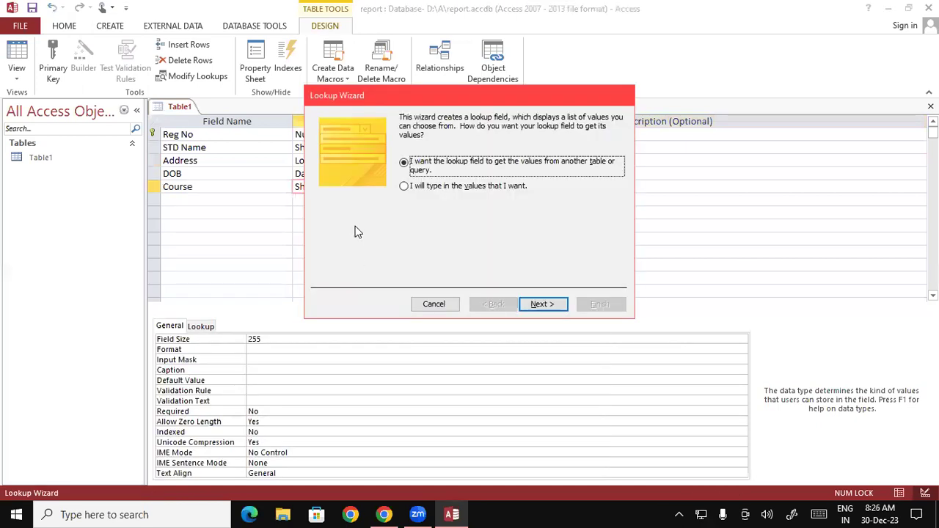
left_click(428, 187)
left_click(534, 308)
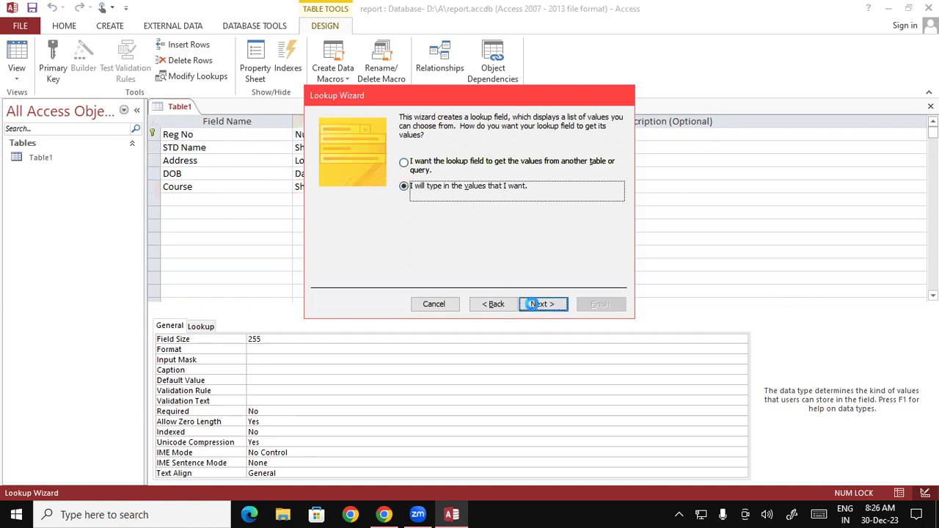
- Enter lookup values DFA, ADFA, DCA, ADCA and CCC and finish the wizard
left_click(374, 198)
key("Caps_Lock")
type("DFA")
key("Tab")
type("ADFA")
key("Tab")
type("DCA")
key("Tab")
type("ADCA")
key("Tab")
type("CCC")
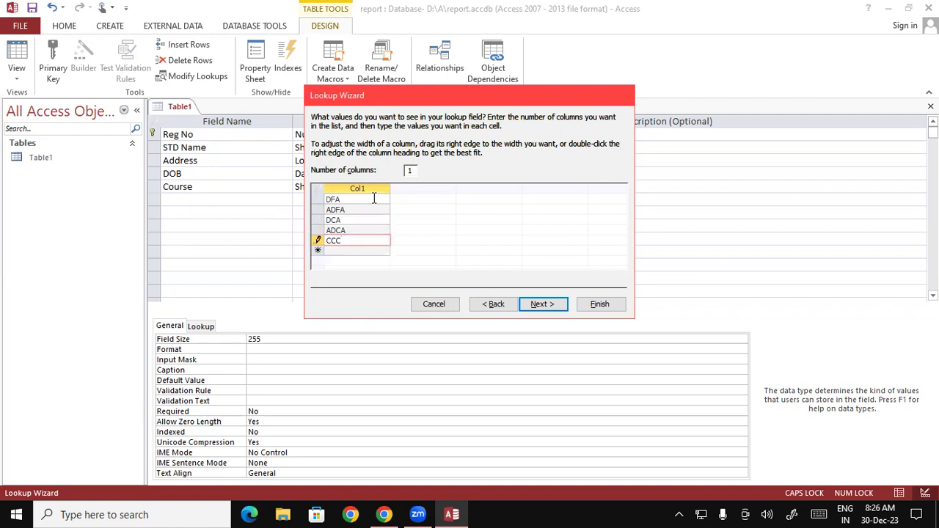
left_click(540, 305)
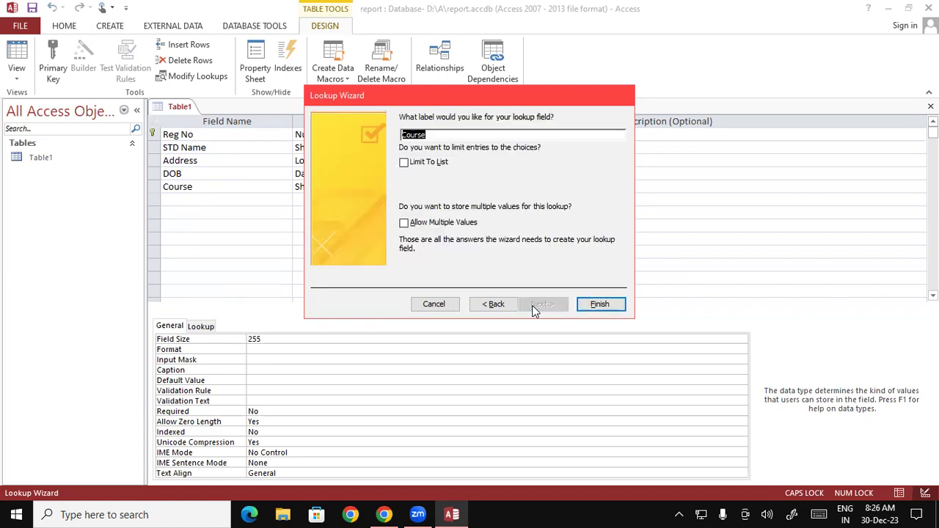
left_click(599, 305)
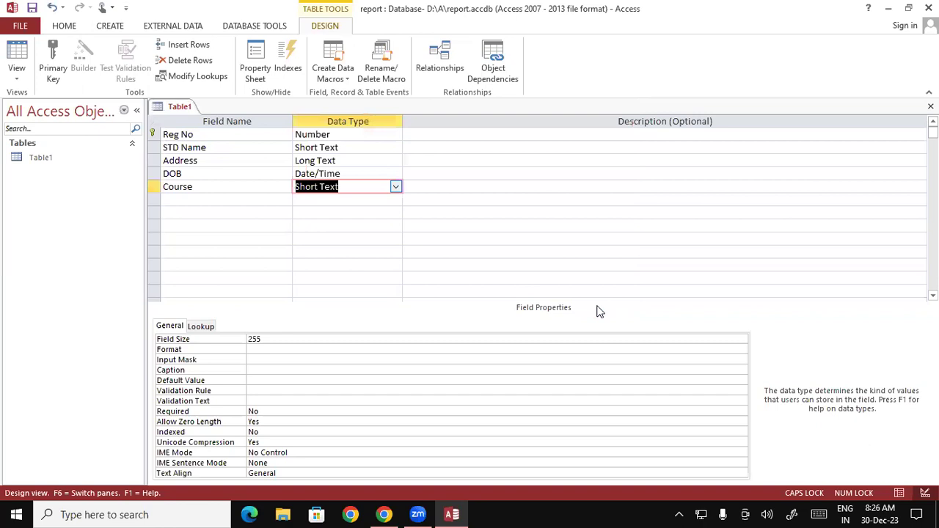
- Save the design and add a Photo field with the Attachment data type
right_click(175, 109)
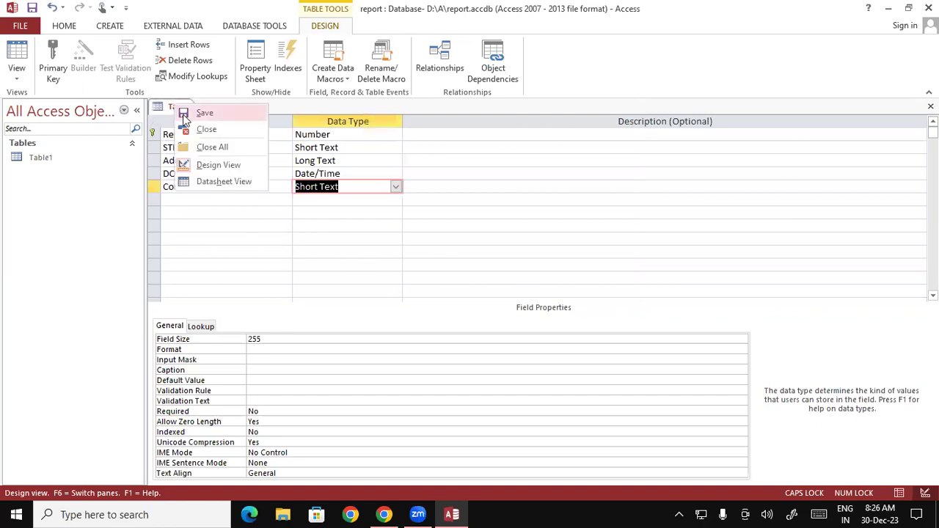
left_click(195, 164)
left_click(188, 200)
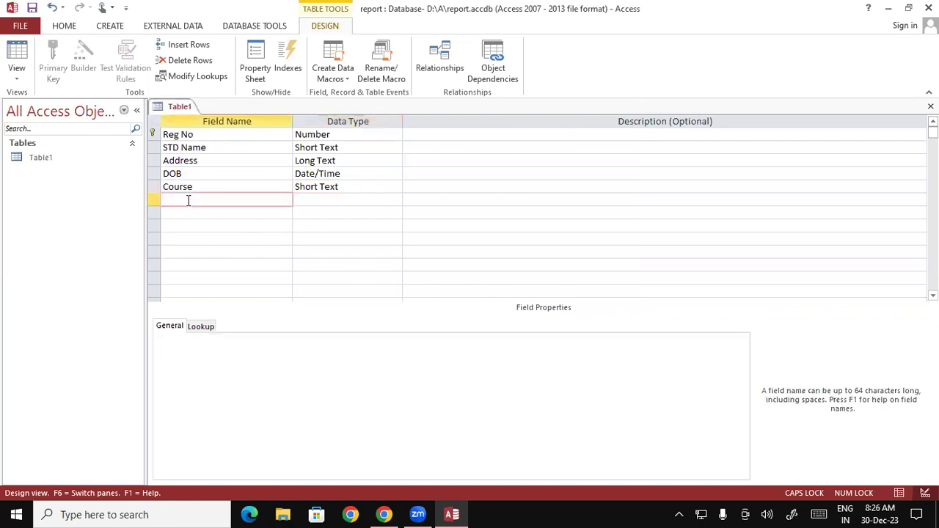
key("Caps_Lock")
type("Photo")
key("Tab")
type("att")
key("Tab")
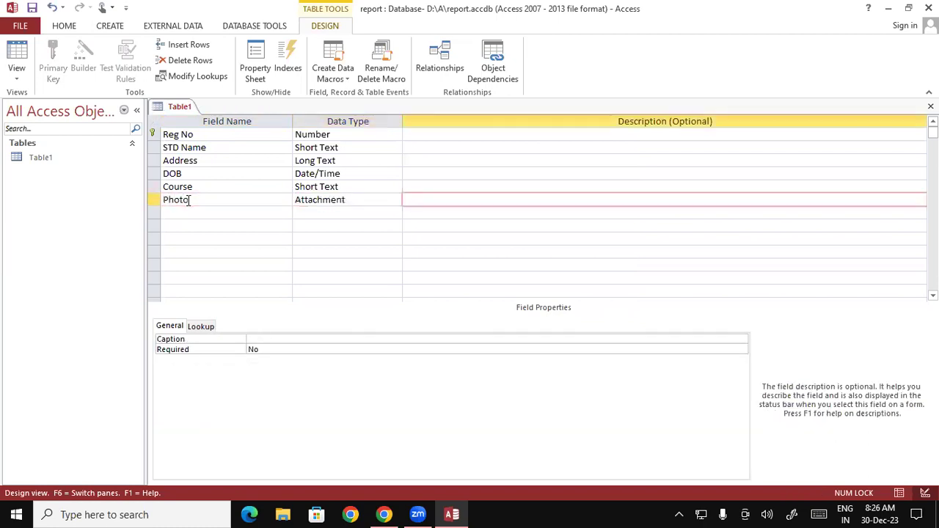
- Save Table1's design and switch it to Datasheet view
right_click(174, 107)
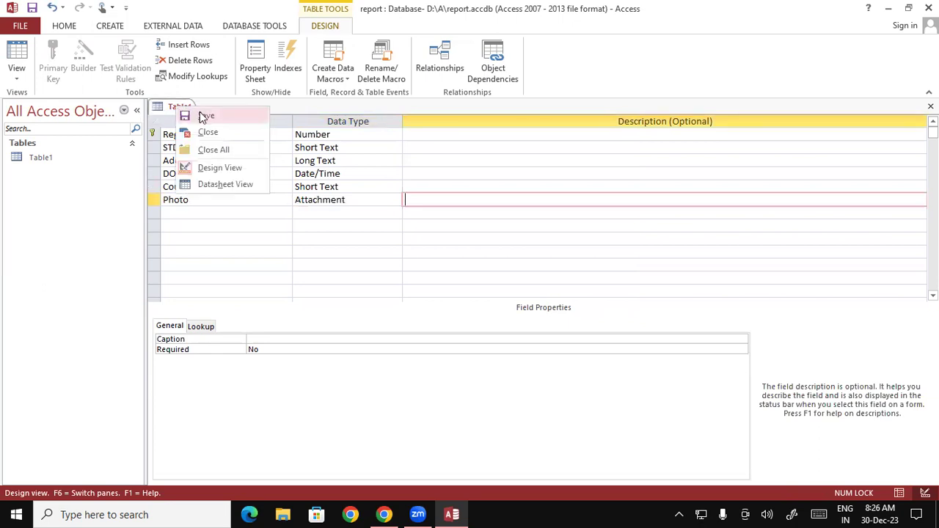
left_click(203, 115)
right_click(179, 107)
left_click(205, 115)
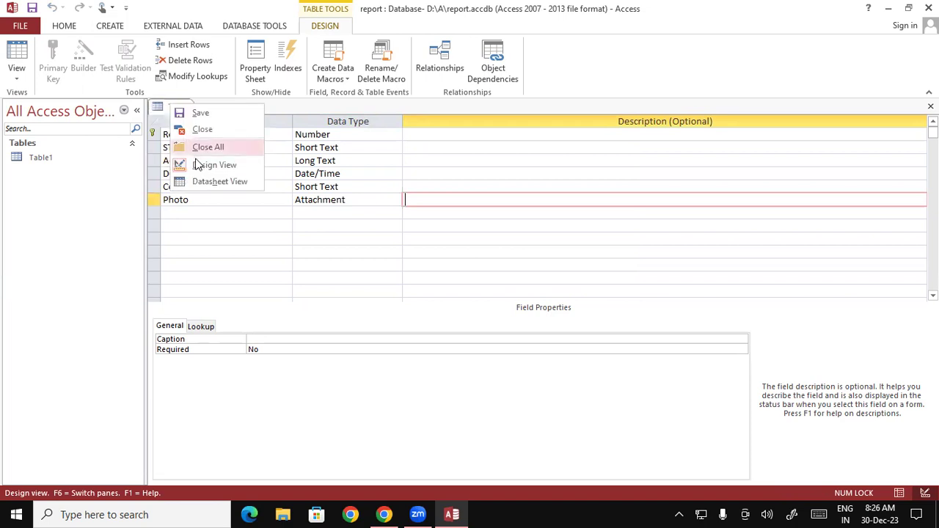
left_click(214, 186)
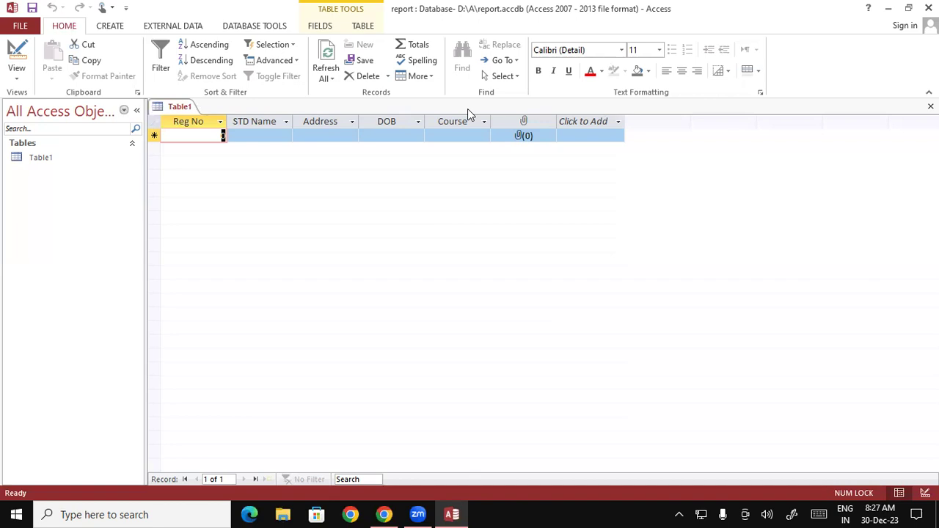
- In Design view, set the Address field's Default Value to "Padrauna"
right_click(178, 108)
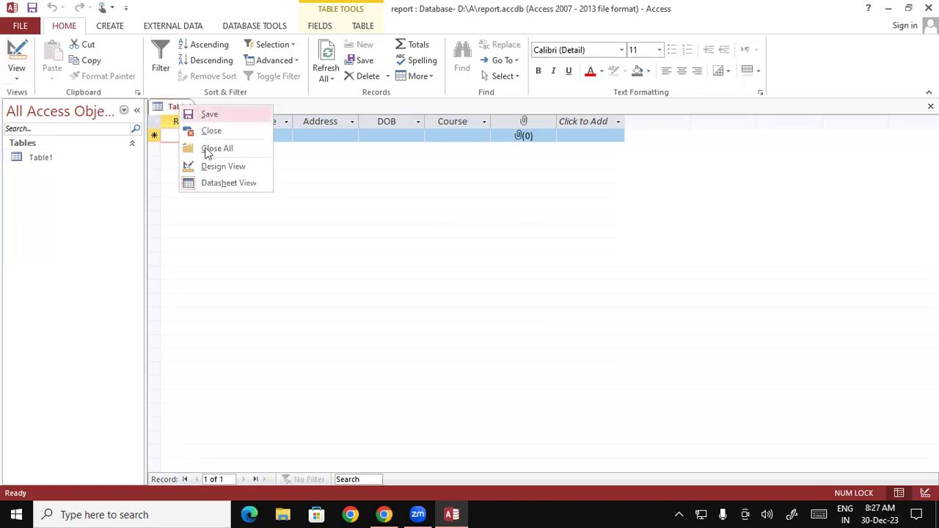
left_click(209, 166)
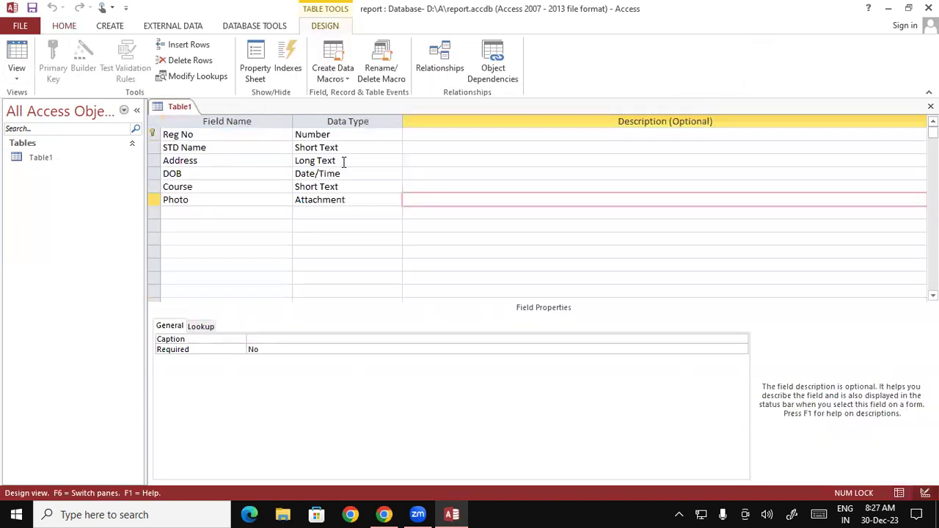
left_click(344, 162)
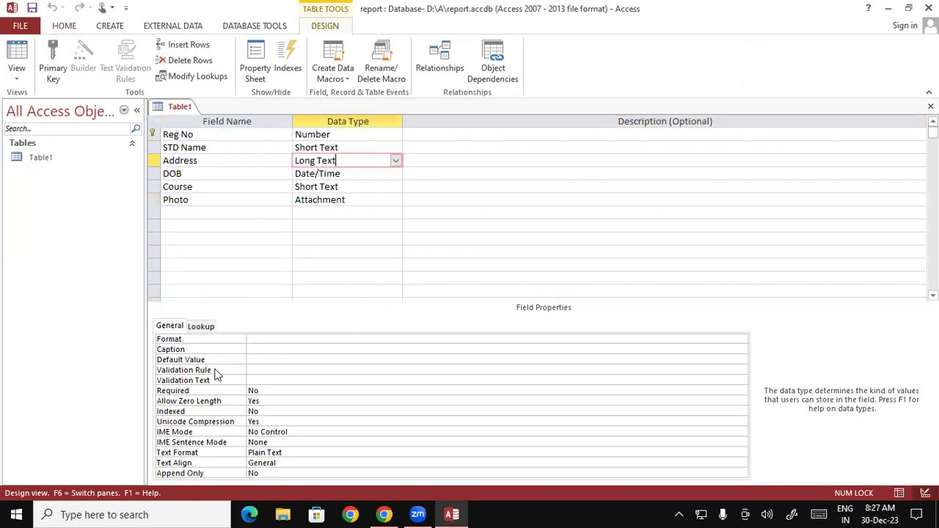
left_click(268, 360)
type("\"")
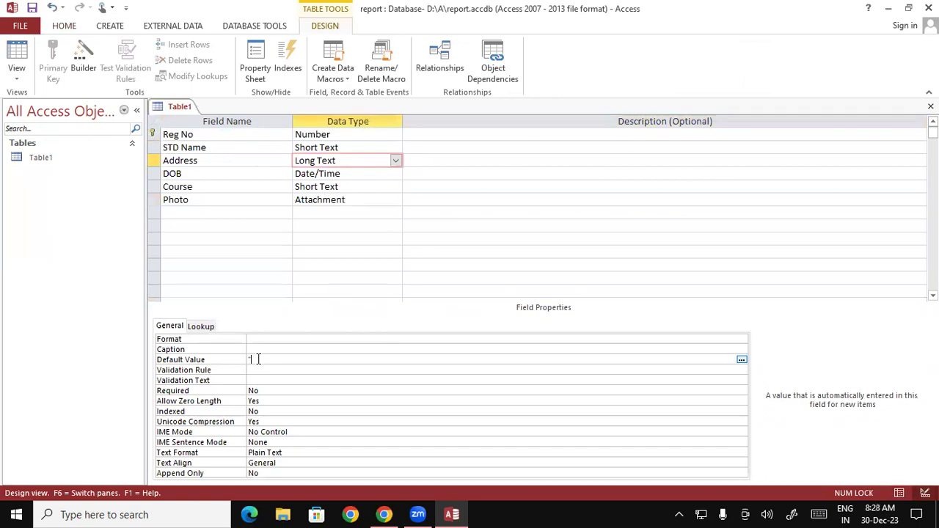
type("Padrauna")
type("\"")
key("Return")
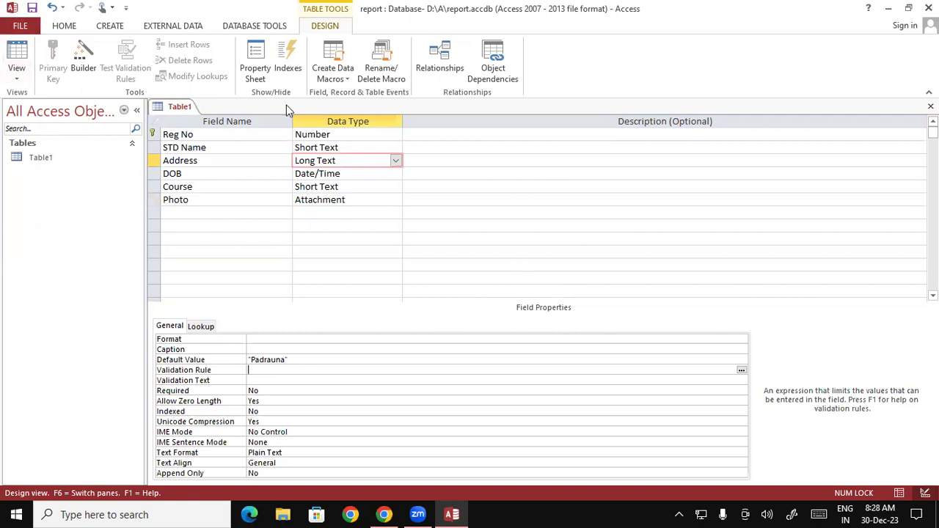
- Save the updated Table1 design
right_click(179, 110)
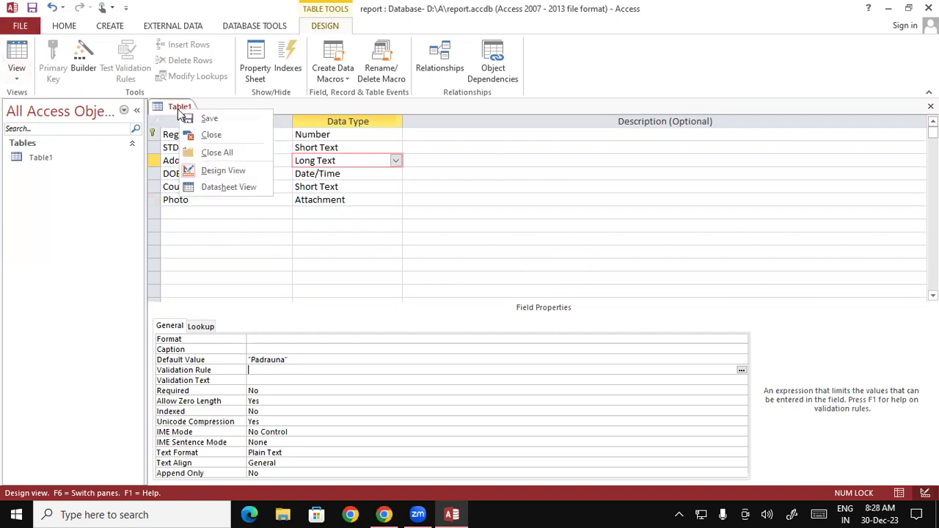
left_click(194, 120)
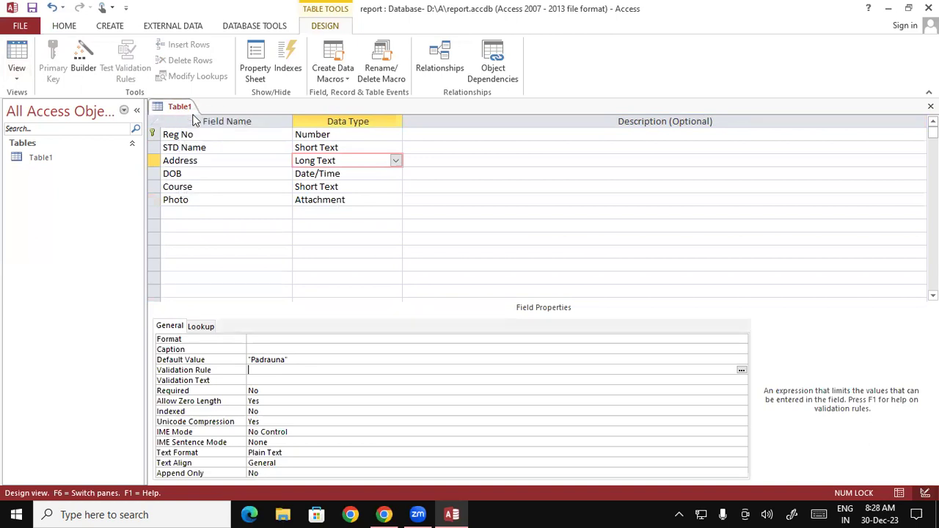
right_click(184, 112)
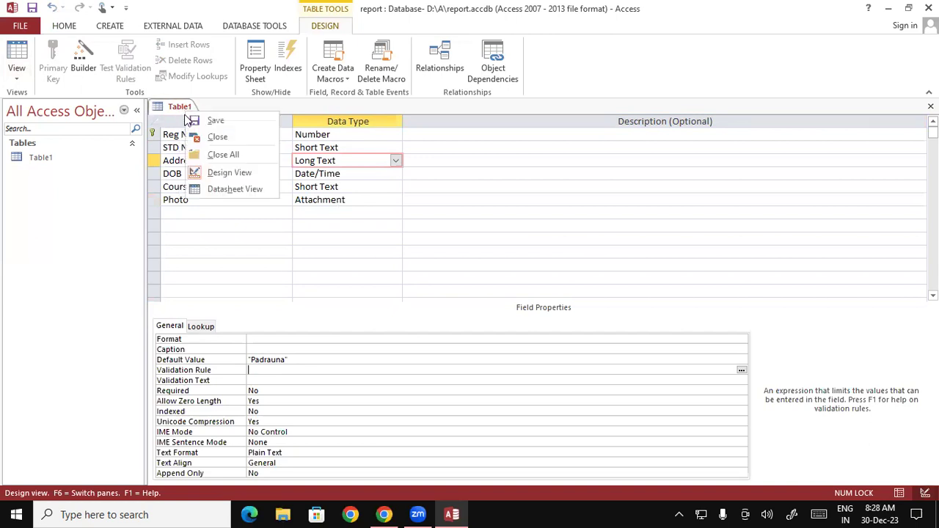
- Switch Table1 to Datasheet view, showing Padrauna pre-filled under Address
left_click(218, 189)
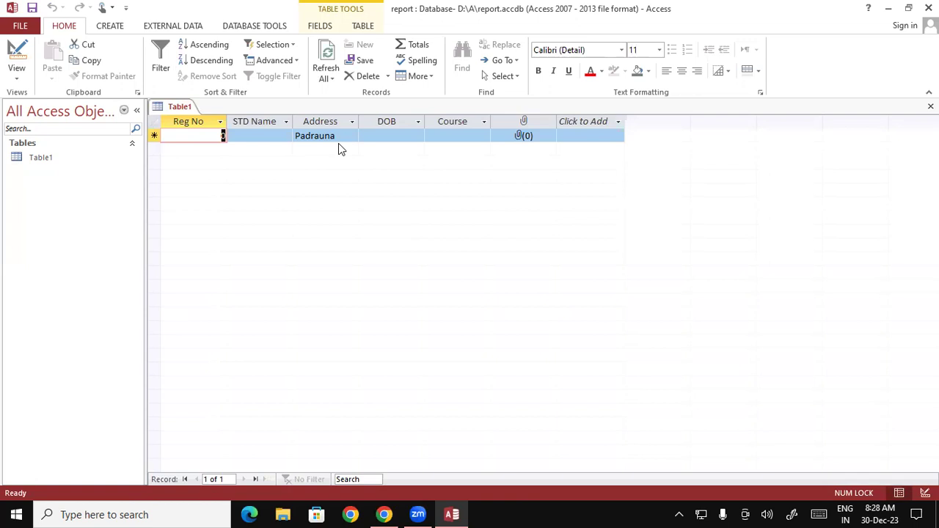
- Enter record Reg No 101 with the student's name, default Padrauna address, DOB 01-01-2004, Course DFA
type("101")
key("Tab")
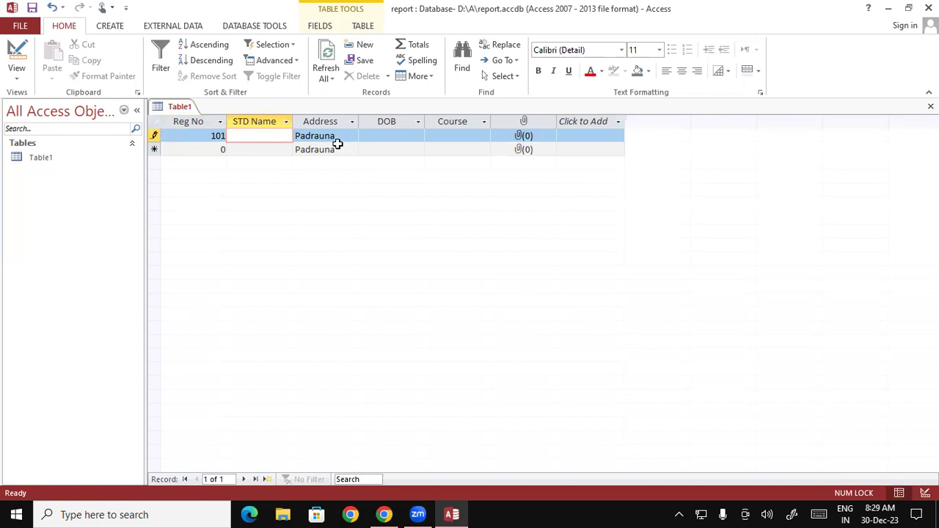
type("Khalid")
key("Tab")
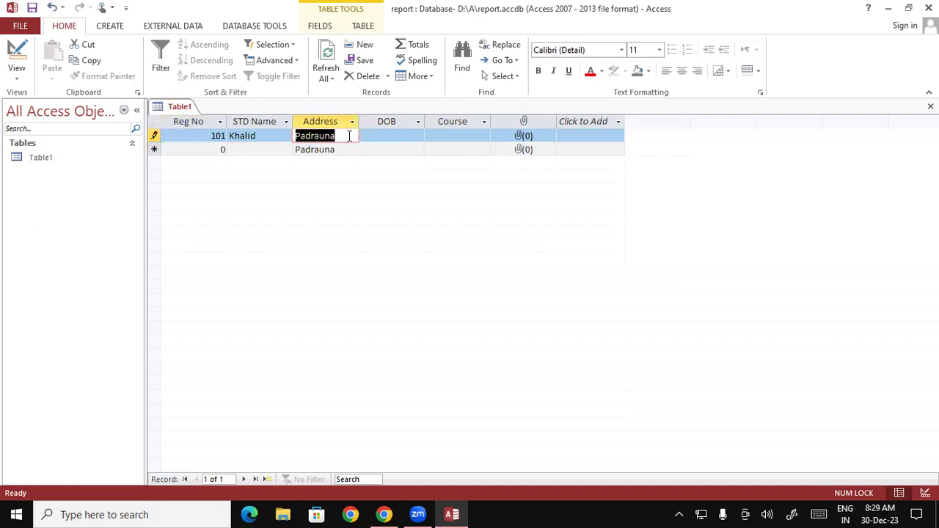
key("Tab")
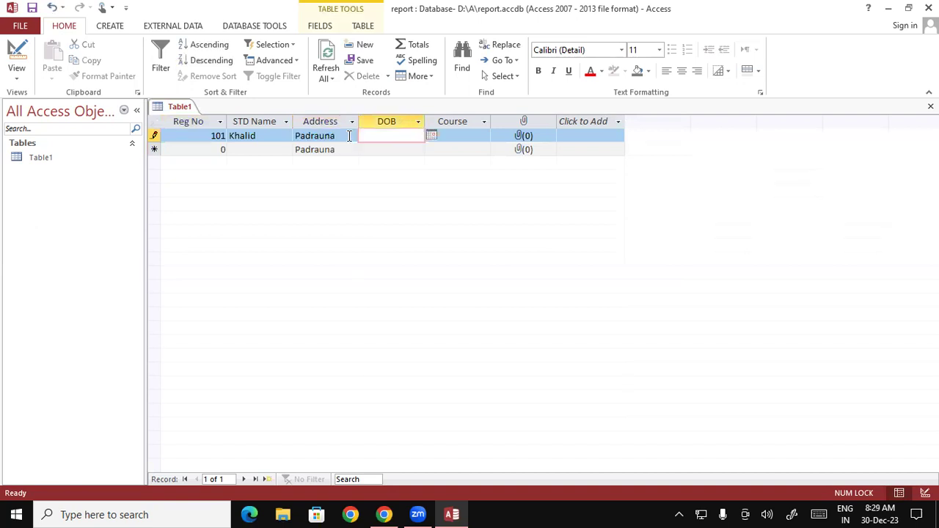
type("01-01-2004")
key("Tab")
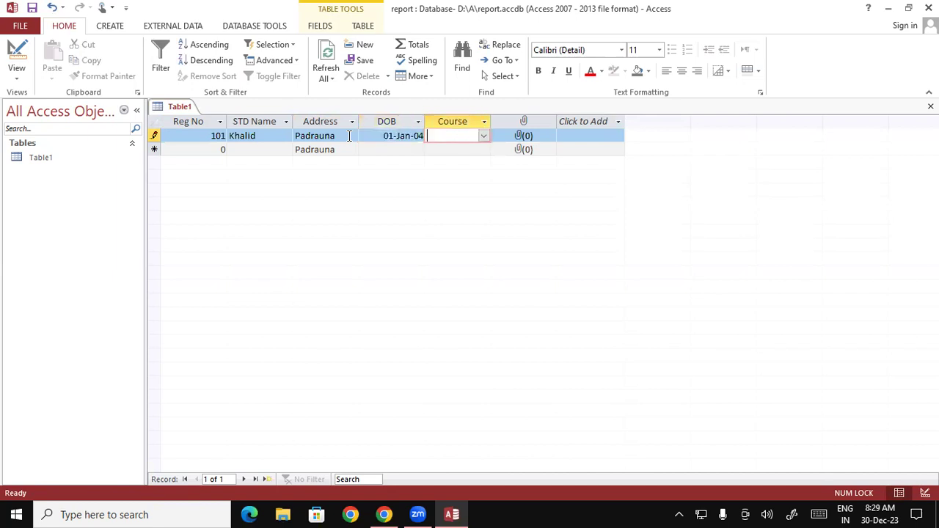
type("DFA")
key("Tab")
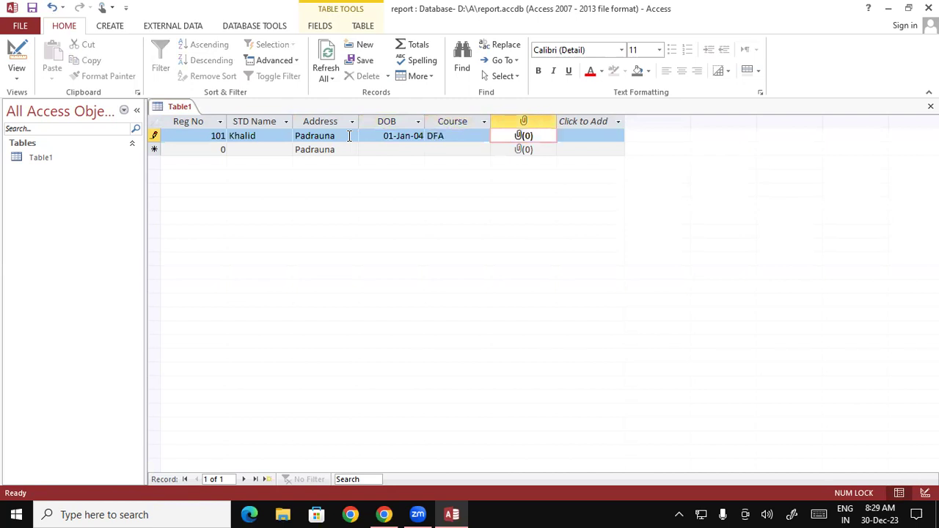
- Attach download (1).jpg from Desktop > Photo Albam 1 to record 101's photo field
double_click(528, 140)
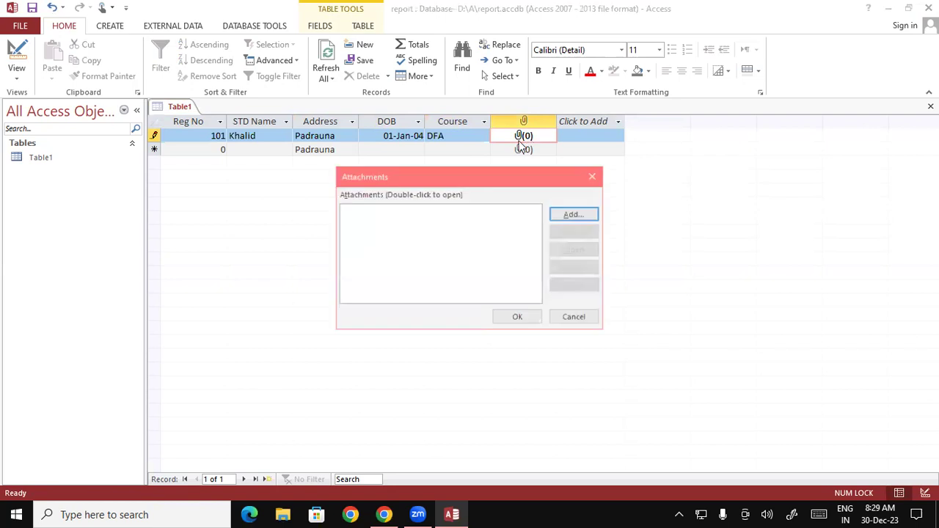
left_click(575, 214)
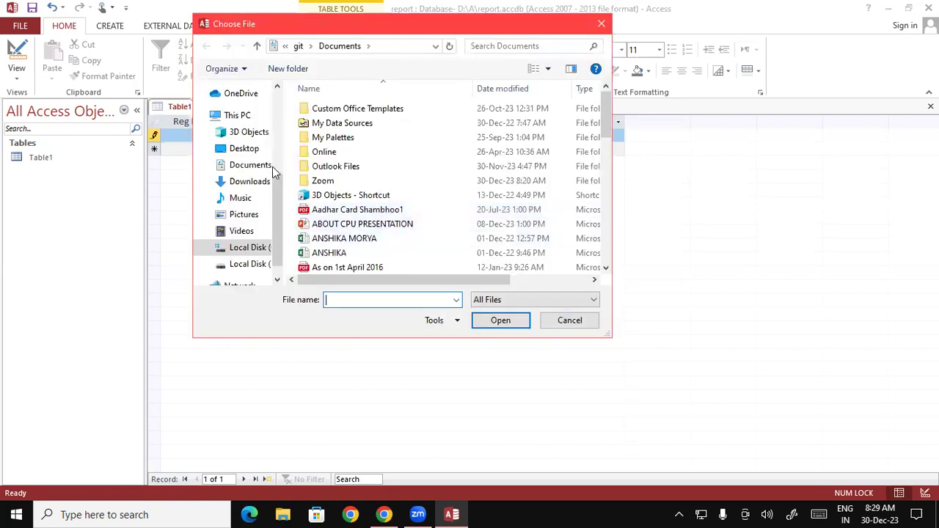
left_click(269, 166)
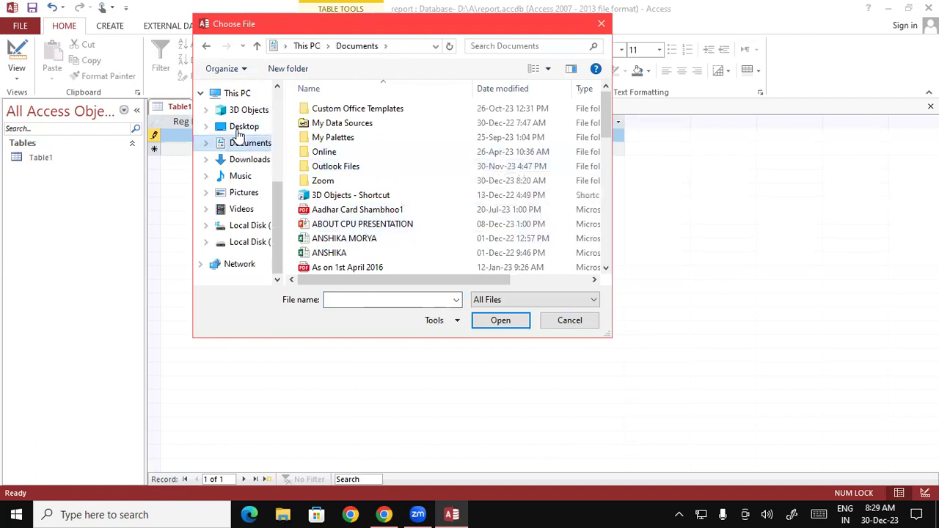
left_click(239, 131)
left_click_drag(606, 95, 606, 118)
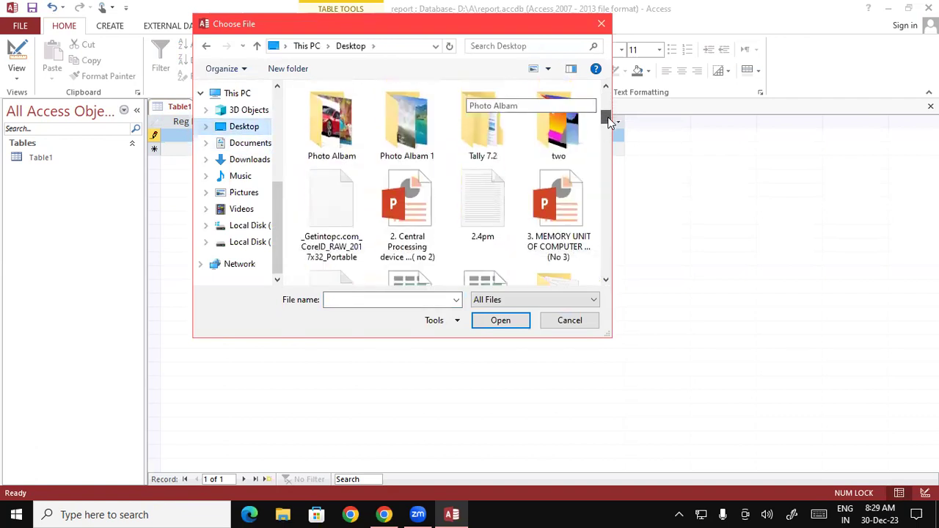
double_click(381, 133)
left_click(322, 135)
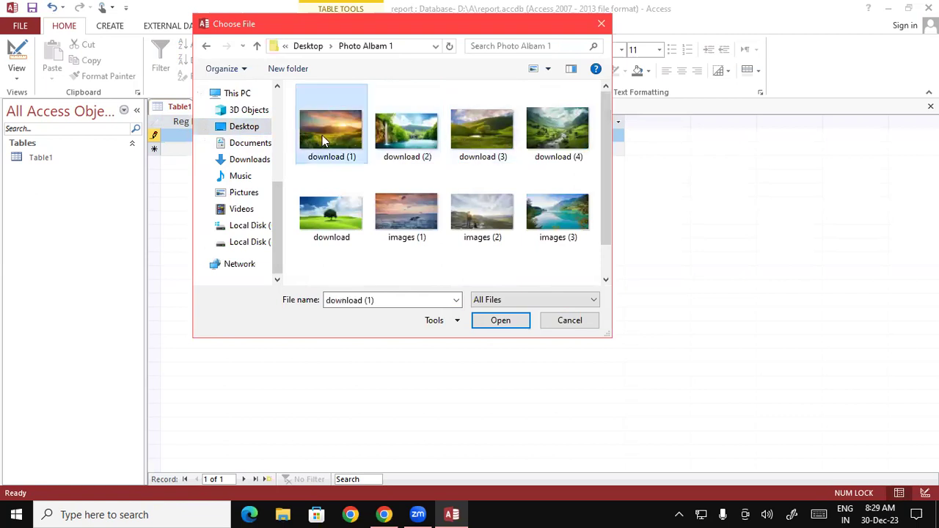
left_click(499, 321)
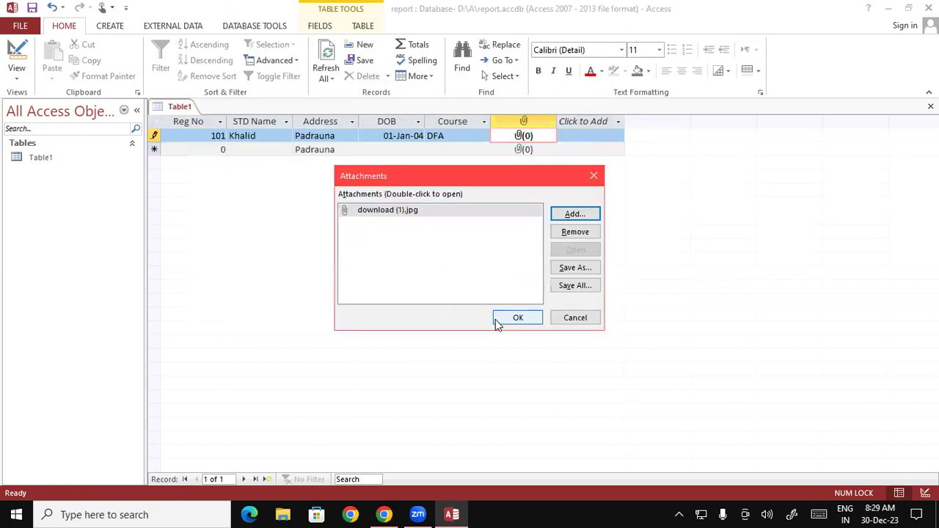
left_click(519, 320)
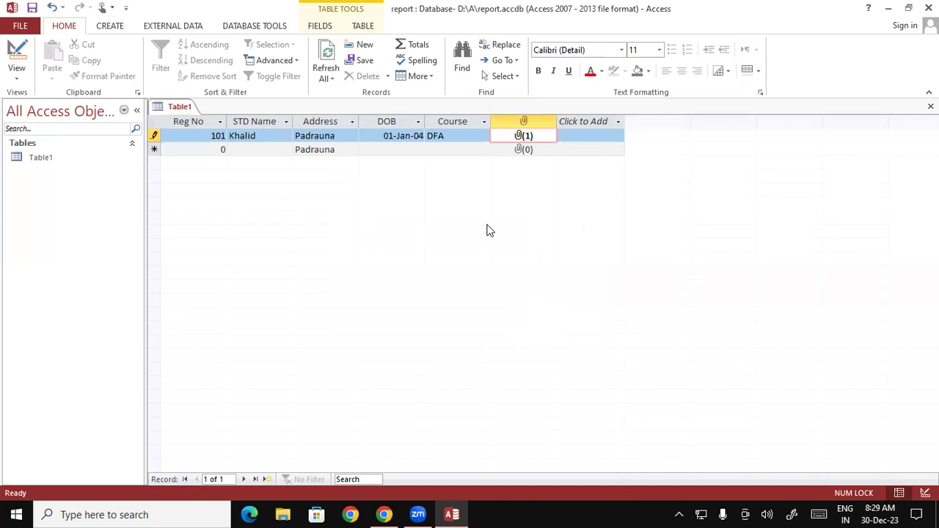
- Start a new record with Reg No 102, the student's name, and Address changed to Ramkola
key("Tab")
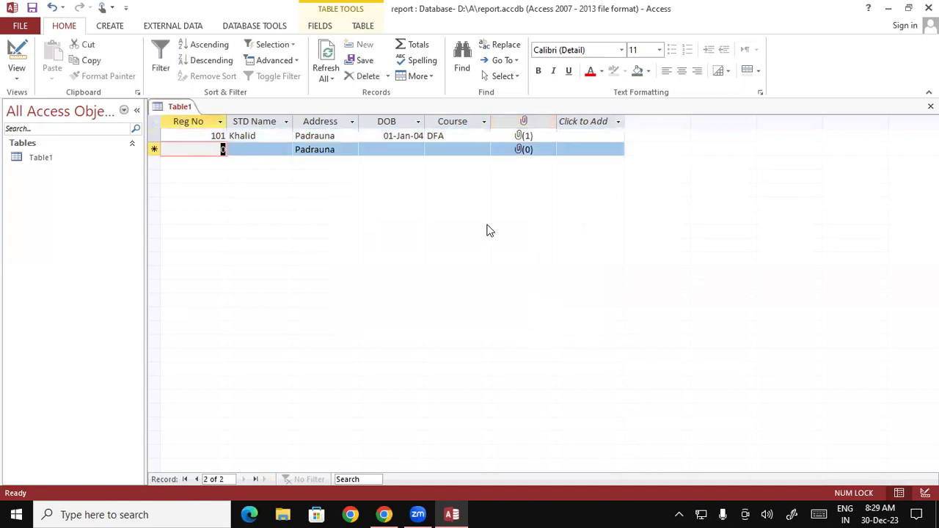
type("102")
key("Tab")
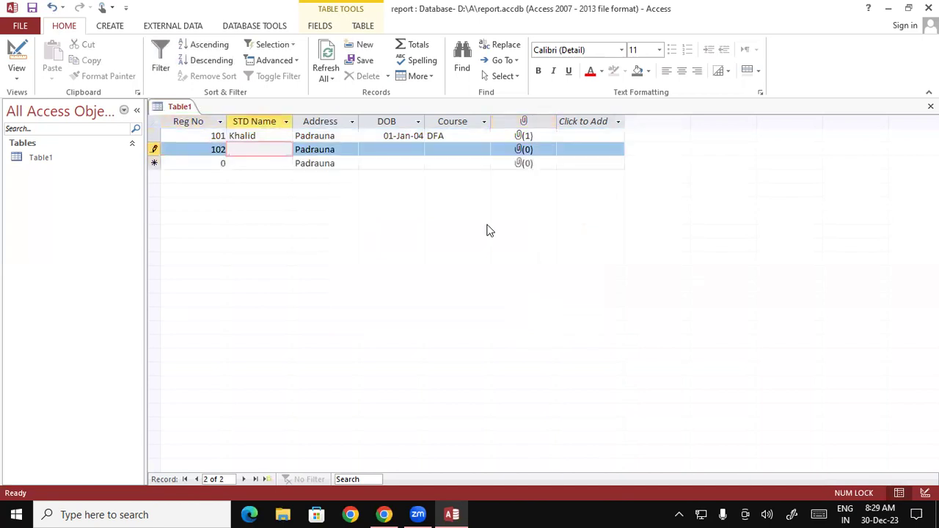
type("Vikash")
key("Tab")
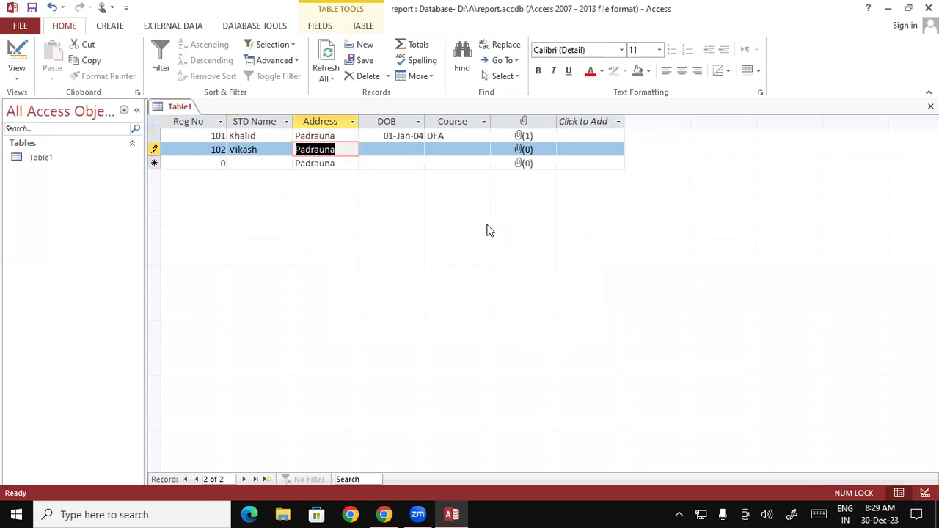
type("Ramkola")
key("Tab")
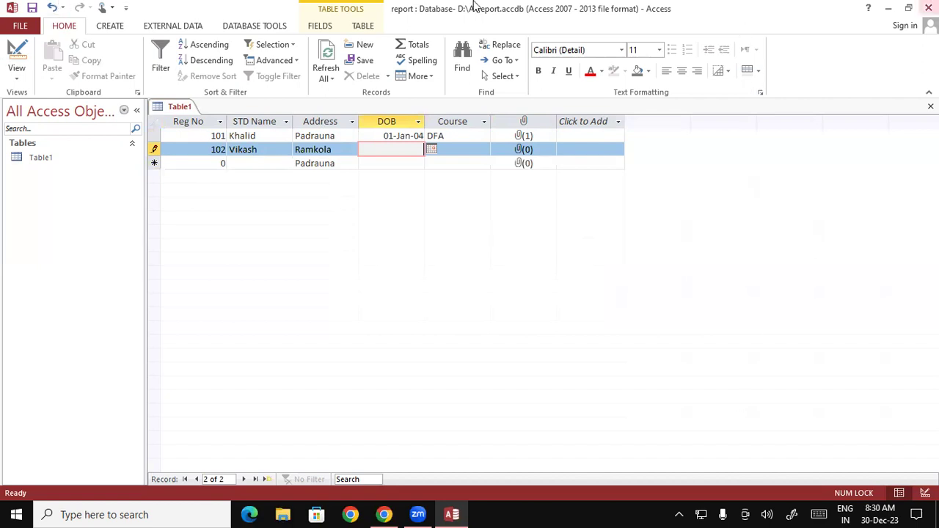
- Save the entered records and switch Table1 to Design View
right_click(180, 107)
left_click(202, 115)
right_click(180, 108)
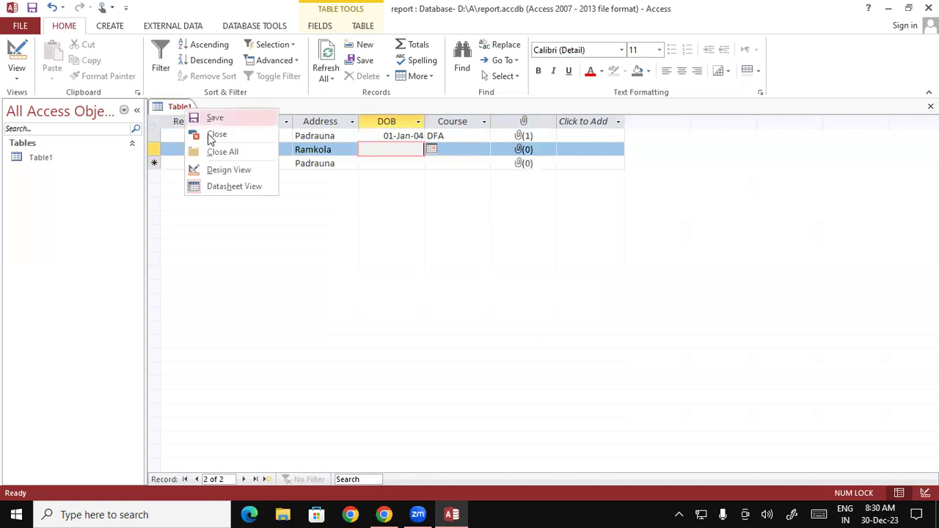
left_click(220, 171)
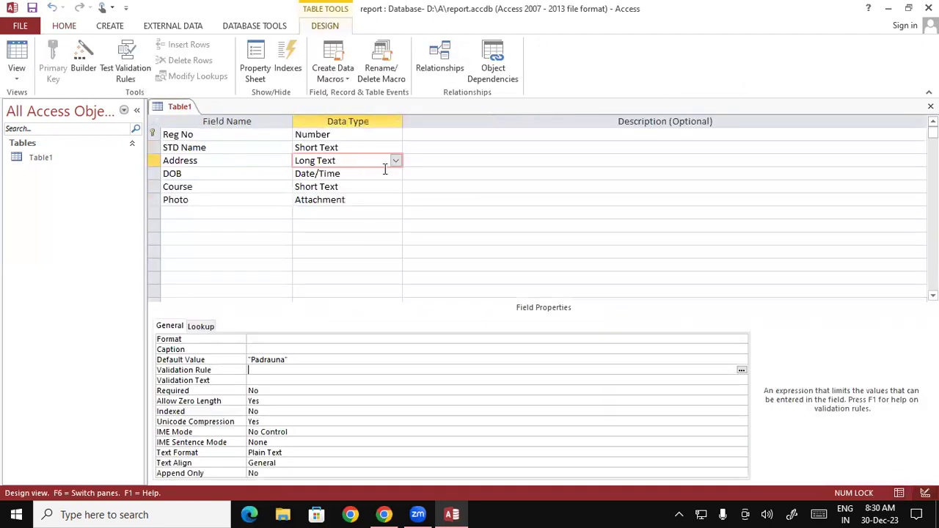
- Set the Course field's data type to Lookup Wizard with self-typed values
left_click(351, 185)
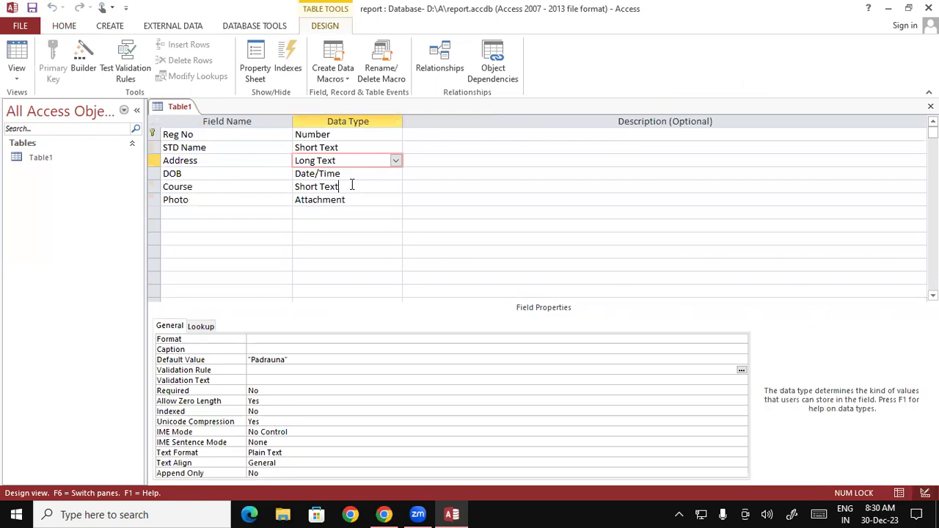
left_click(395, 191)
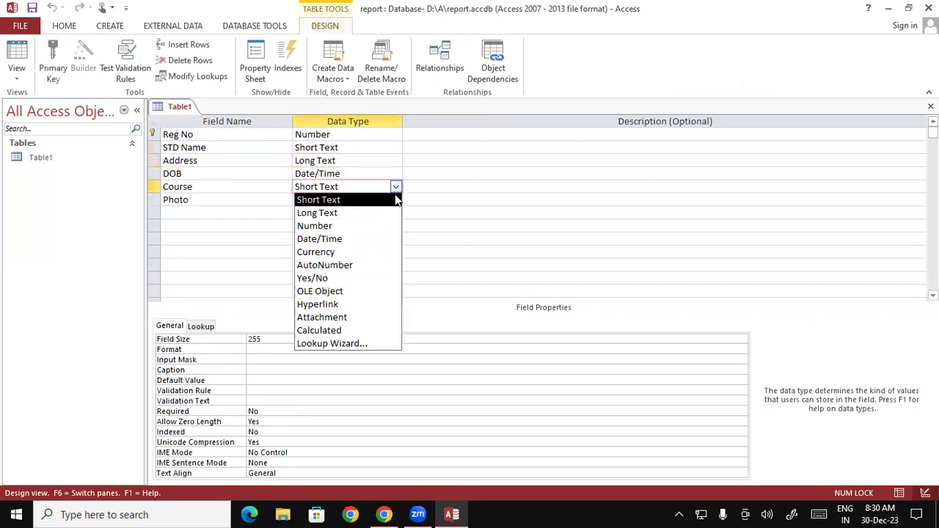
left_click(340, 345)
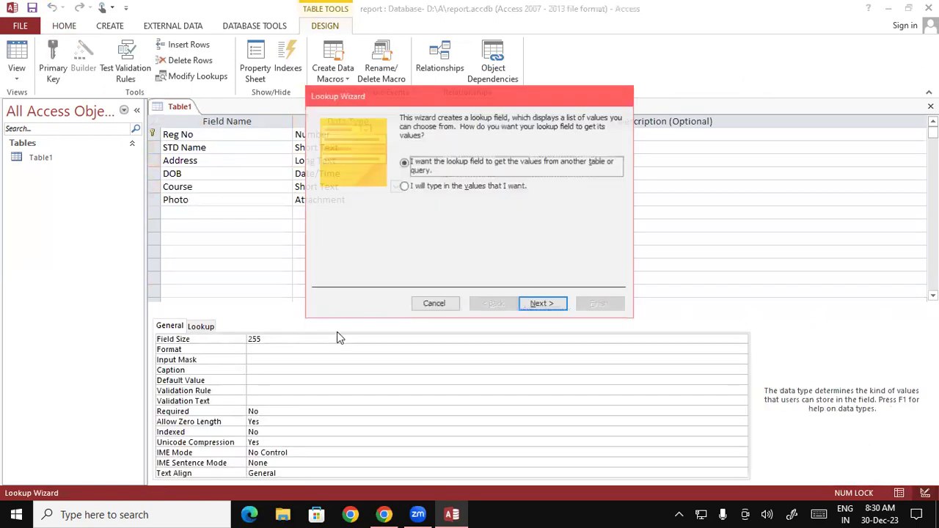
left_click(413, 188)
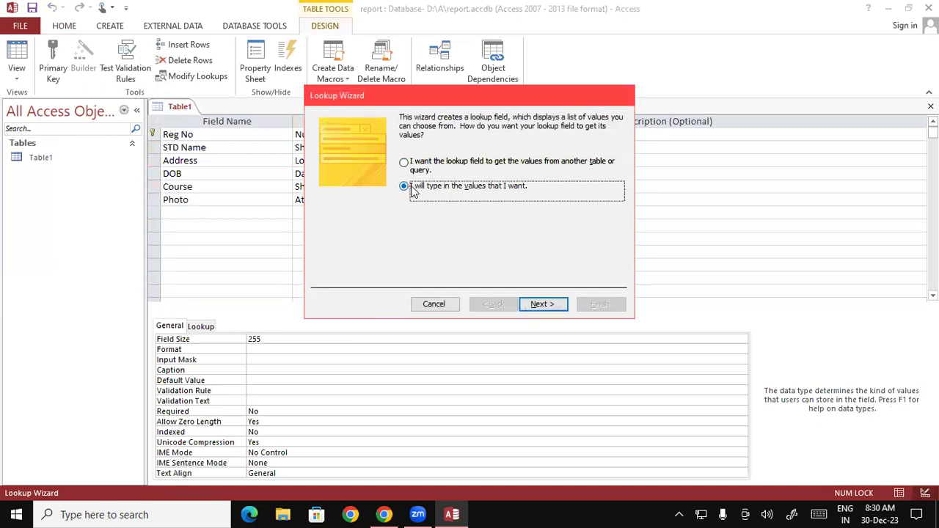
left_click(536, 303)
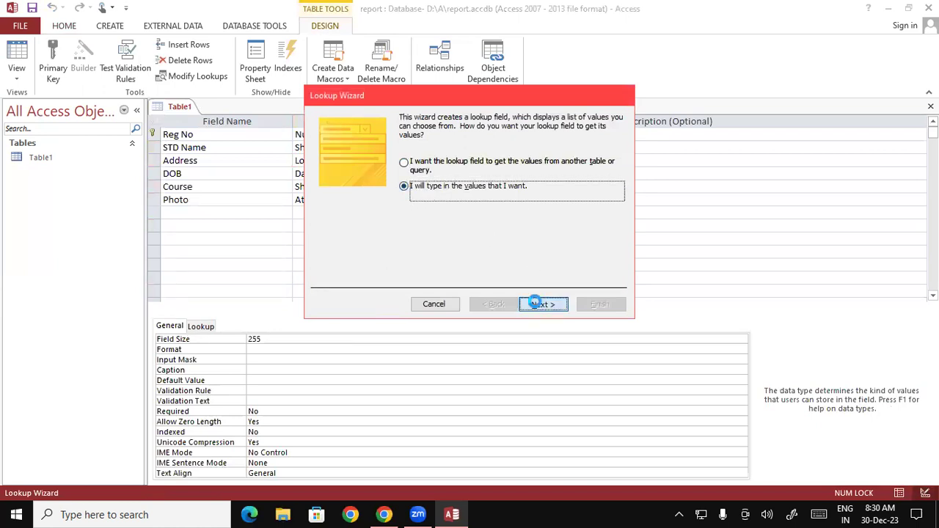
left_click(370, 200)
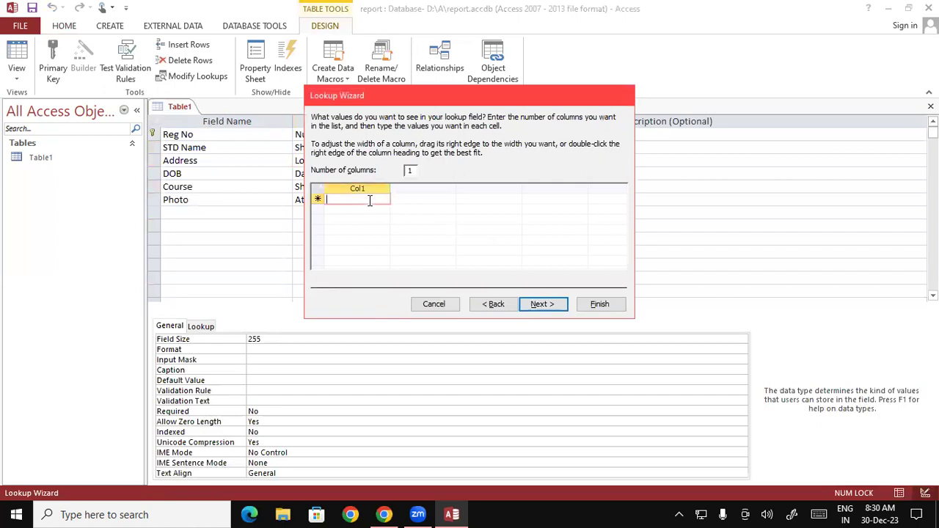
- Enter the lookup values DFA, ADFA, DCA, ADCA and CCC, then finish the wizard
key("Caps_Lock")
type("DFA")
key("Tab")
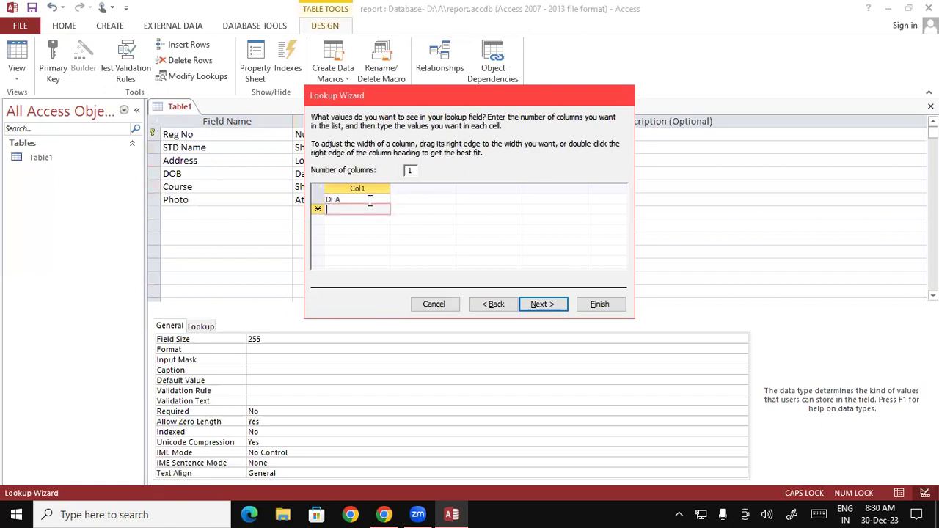
type("ADFA")
key("Tab")
type("DCA")
key("Tab")
type("ADCA")
key("Tab")
type("CCC")
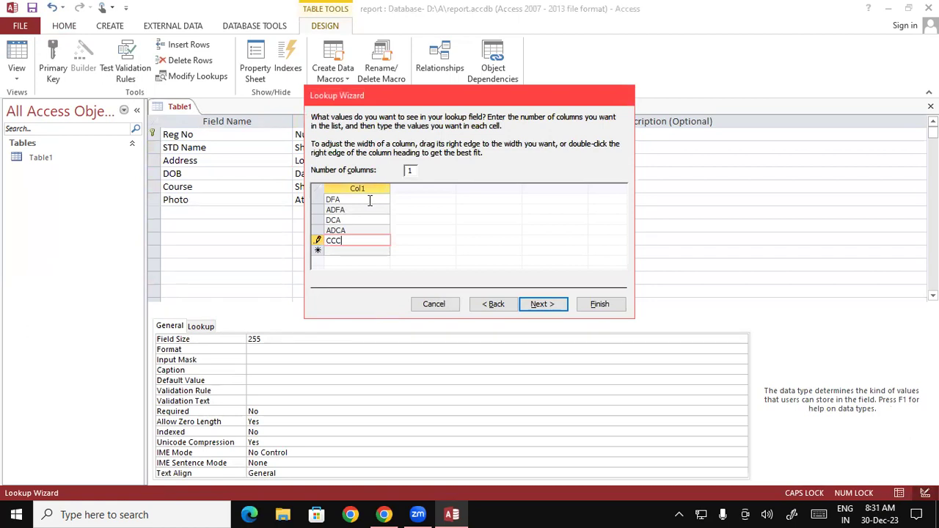
left_click(554, 304)
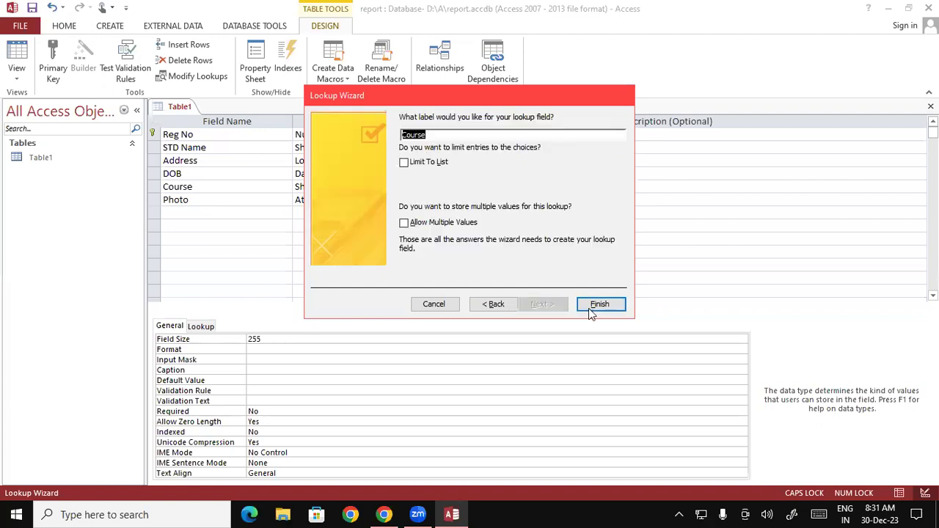
left_click(590, 307)
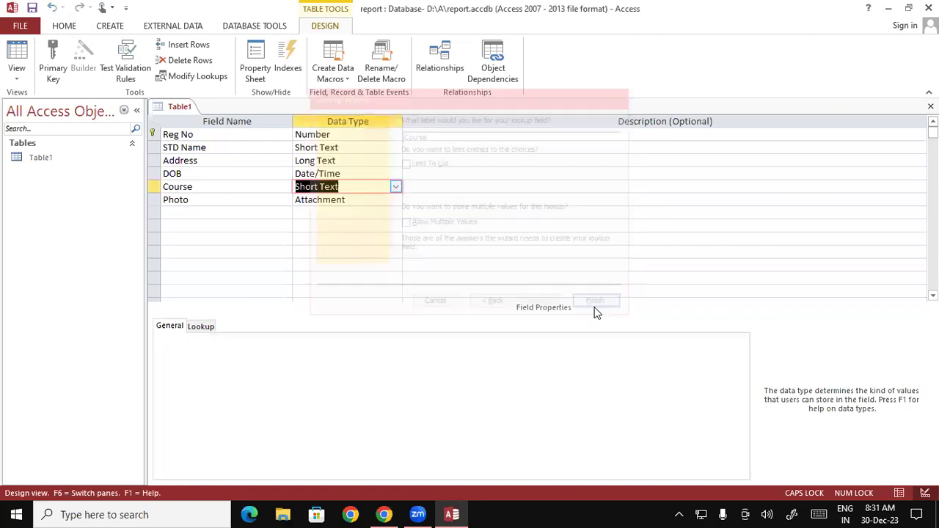
- Switch Table1 to Datasheet View and check the new Course dropdown list
right_click(181, 109)
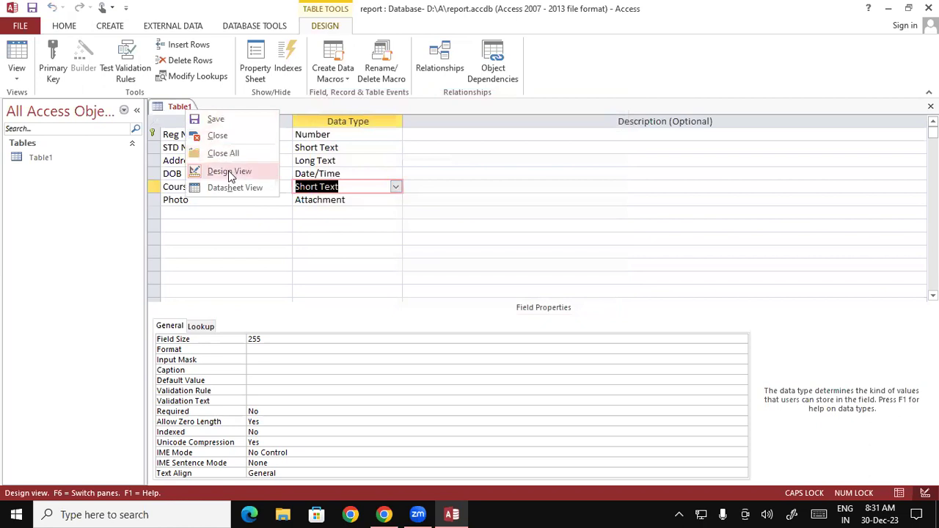
left_click(229, 175)
right_click(180, 107)
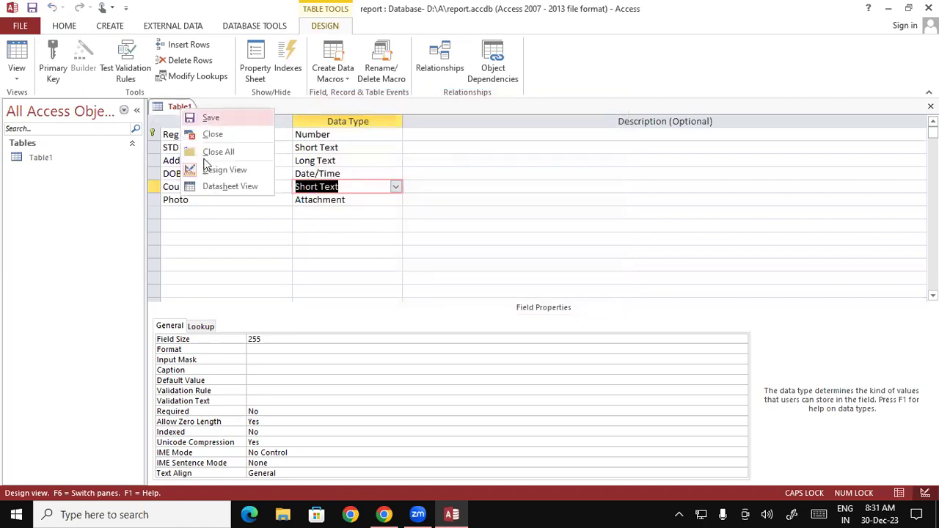
left_click(212, 186)
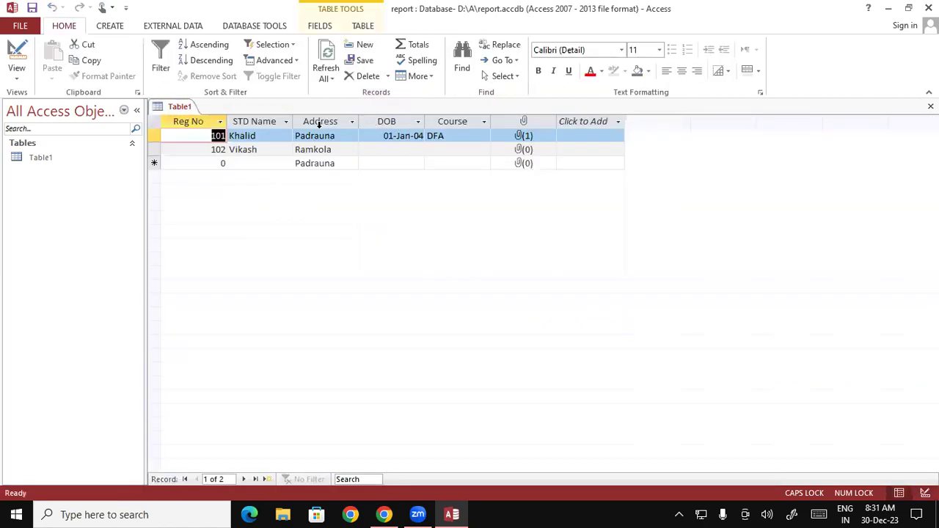
left_click(462, 138)
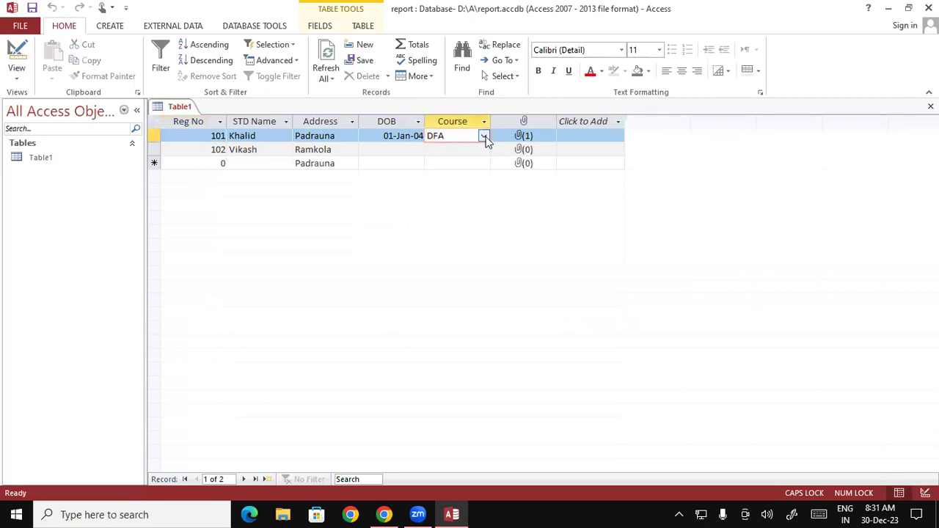
left_click(484, 138)
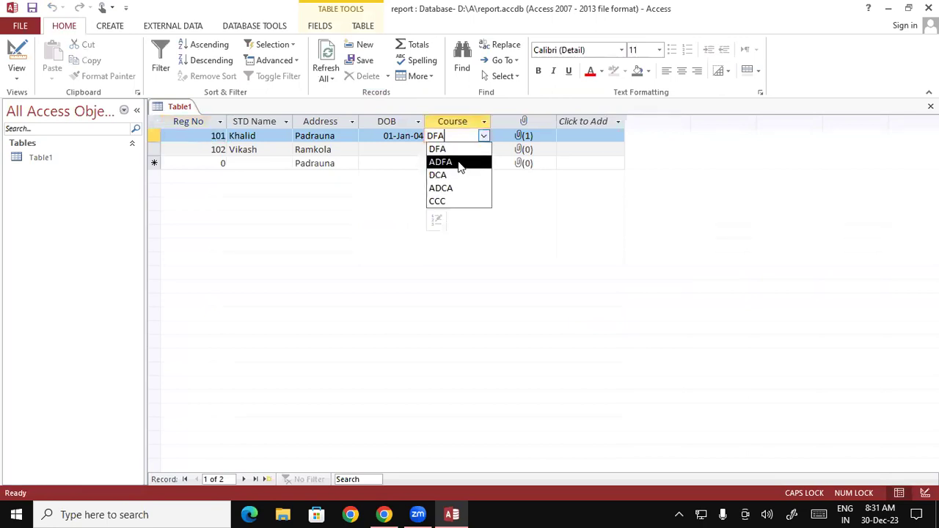
left_click(335, 135)
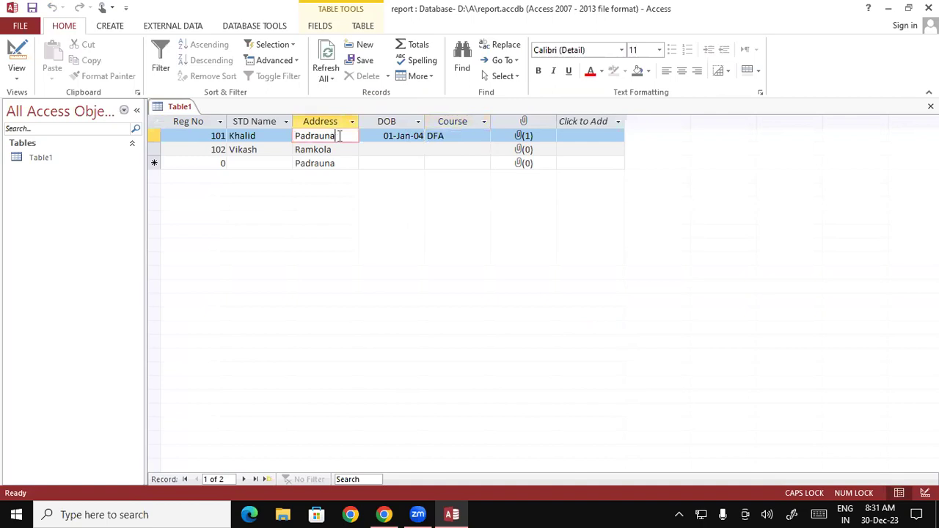
- Give record 102 DOB 21-05-2005 and Course DCA
left_click(379, 150)
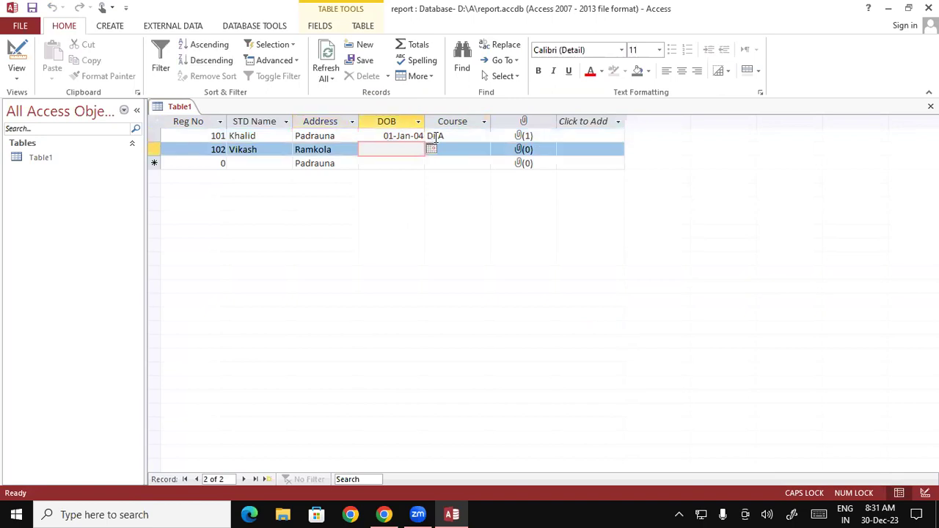
type("21-05-2005")
key("Tab")
type("DCA")
key("Tab")
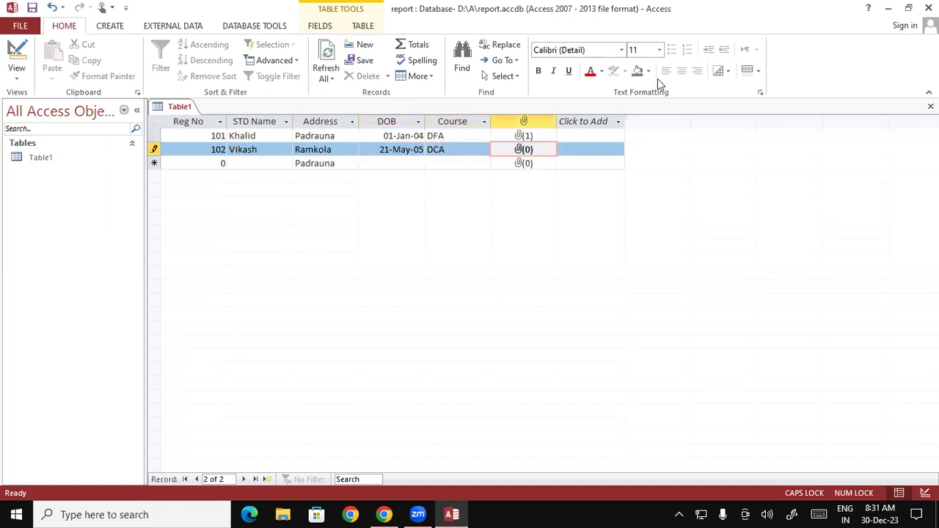
- Attach download (2).jpg to record 102's photo field
double_click(522, 150)
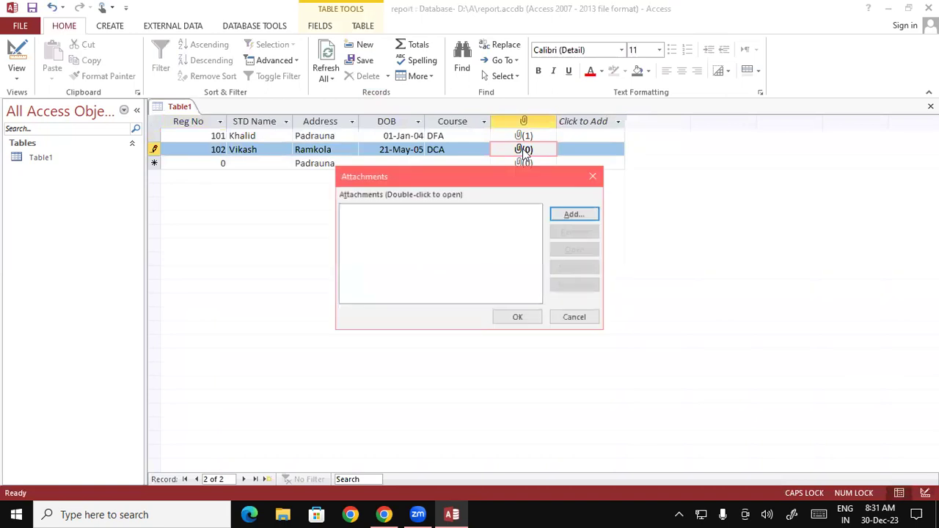
left_click(559, 215)
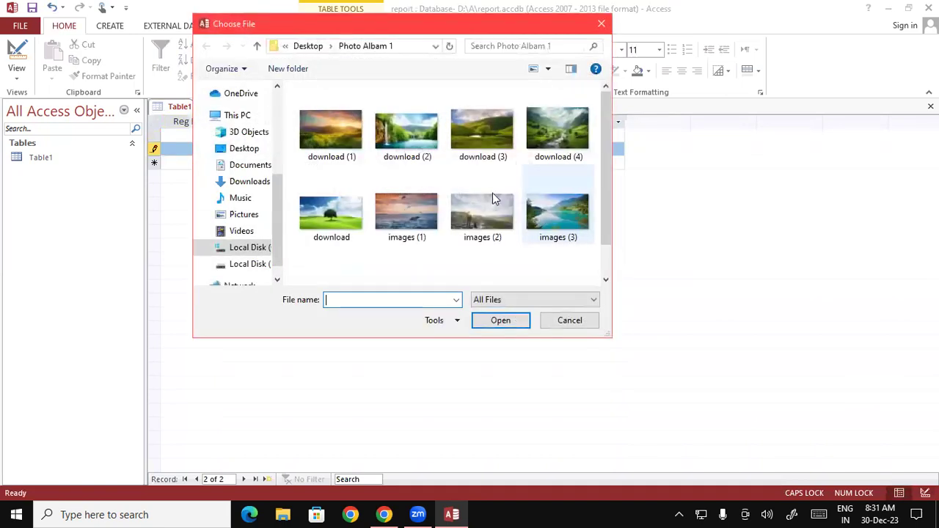
left_click(417, 128)
left_click(482, 321)
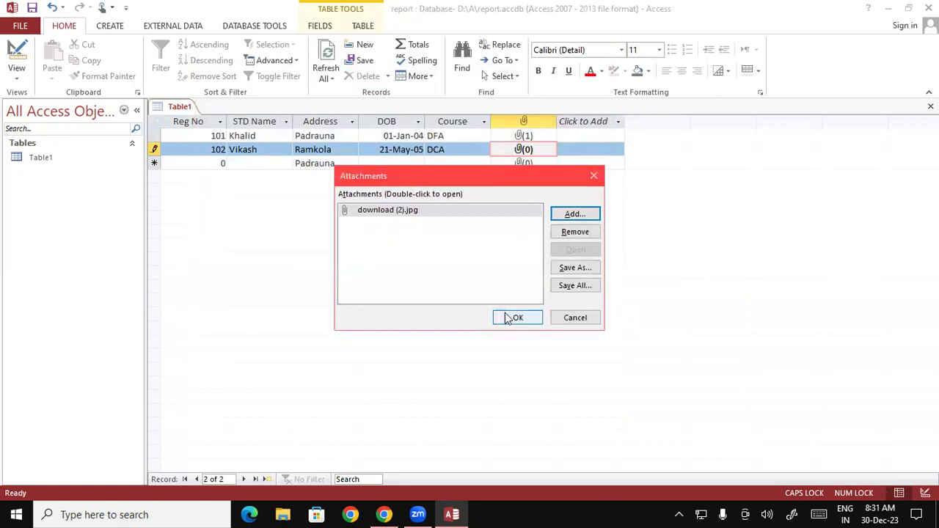
left_click(506, 318)
- Add record 103 with the student's name, default address, DOB 01-01-2004 and Course ADCA
key("Tab")
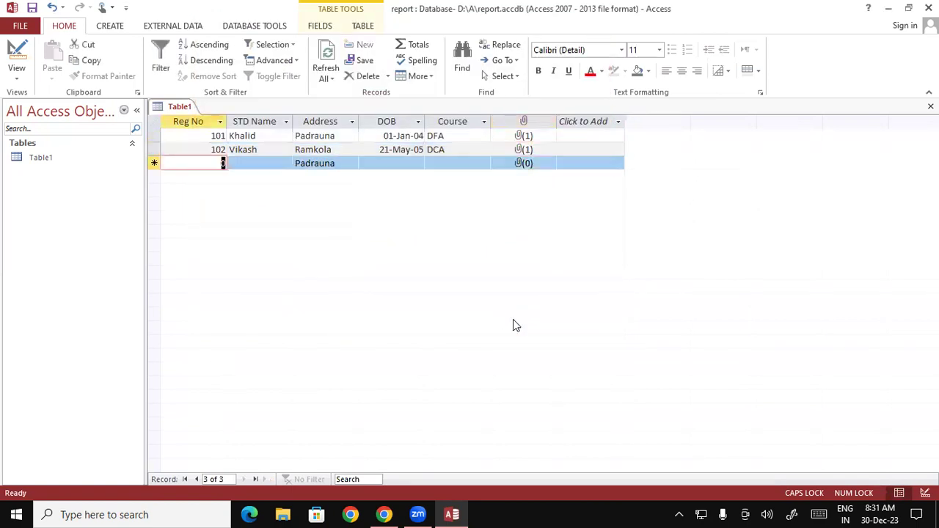
type("103")
key("Tab")
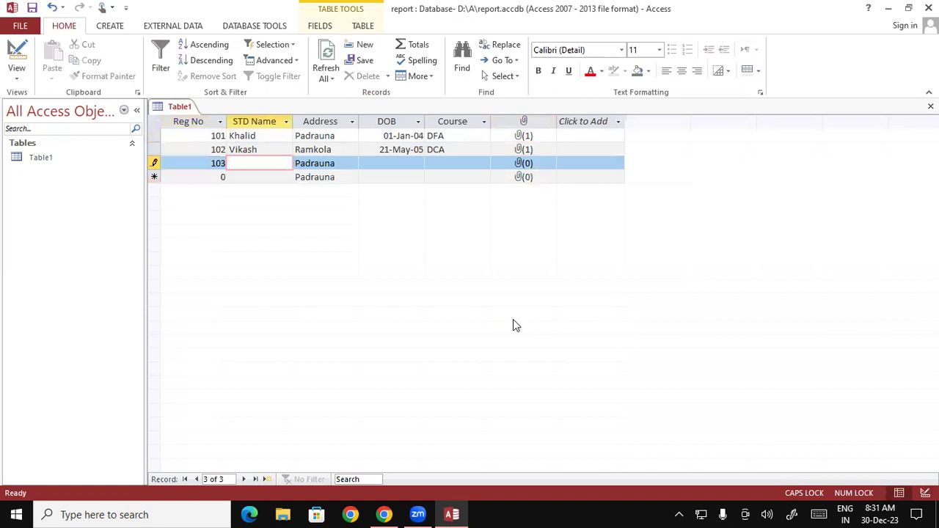
key("Caps_Lock")
type("Vipin")
key("Tab")
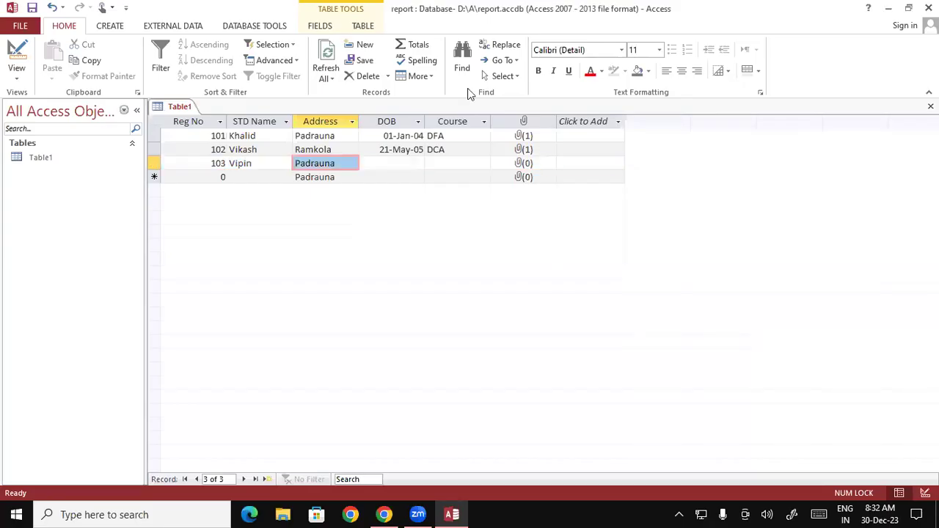
key("Tab")
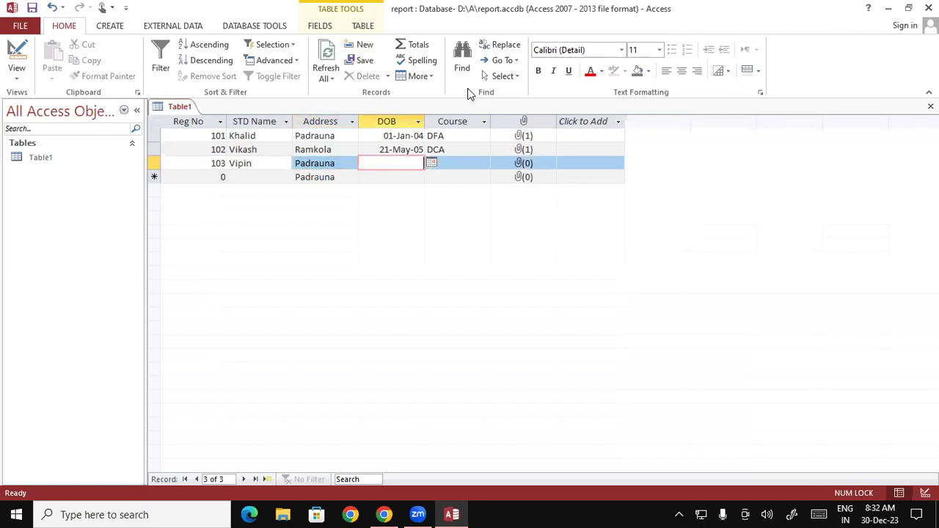
type("01-01-200")
type("4")
key("Tab")
type("dca")
key("Tab")
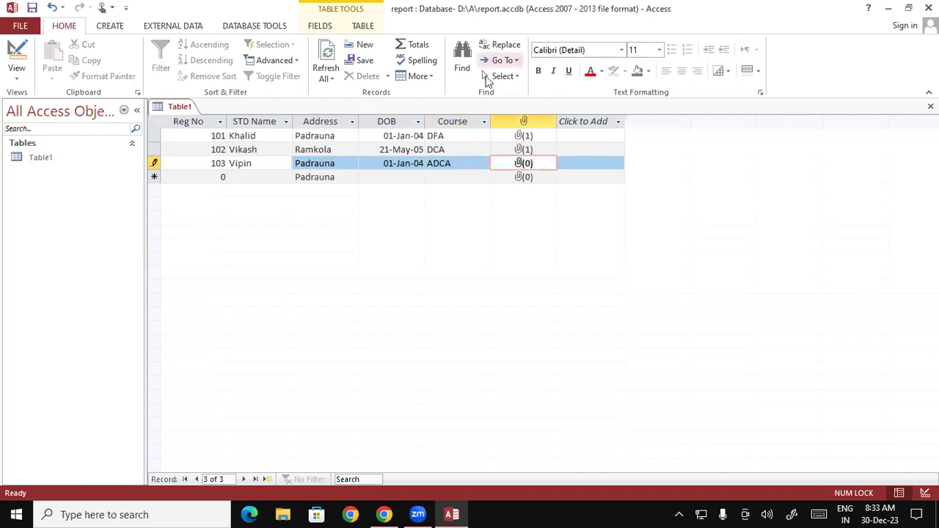
- Attach download.jpg as record 103's photo
double_click(528, 168)
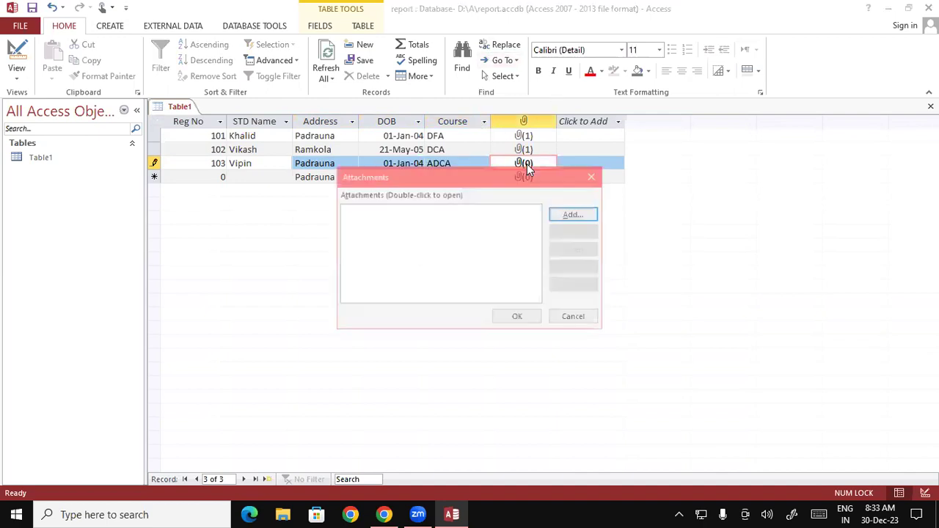
left_click(569, 215)
left_click(343, 178)
left_click(495, 321)
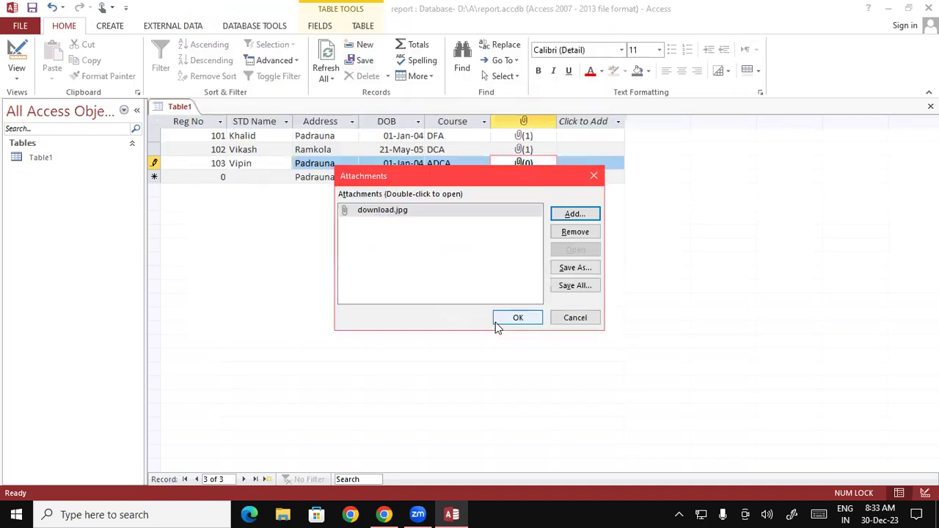
left_click(514, 321)
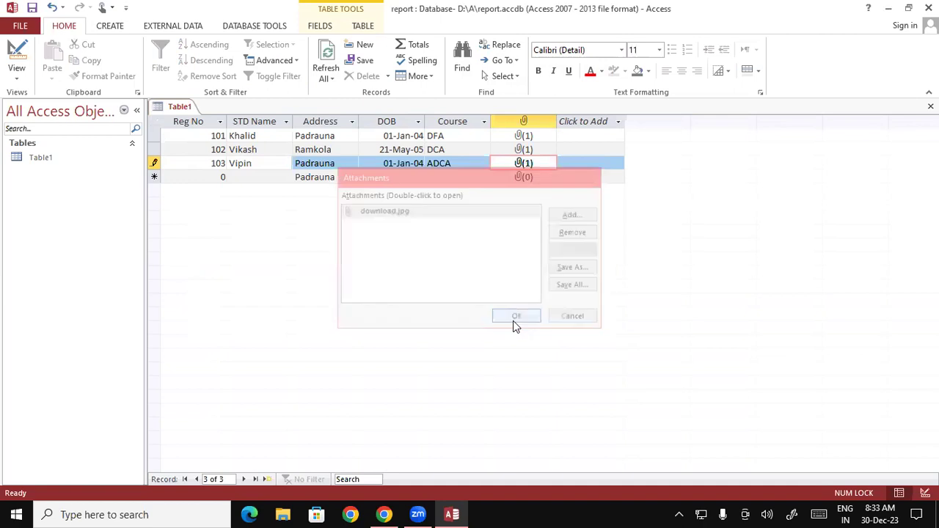
key("Tab")
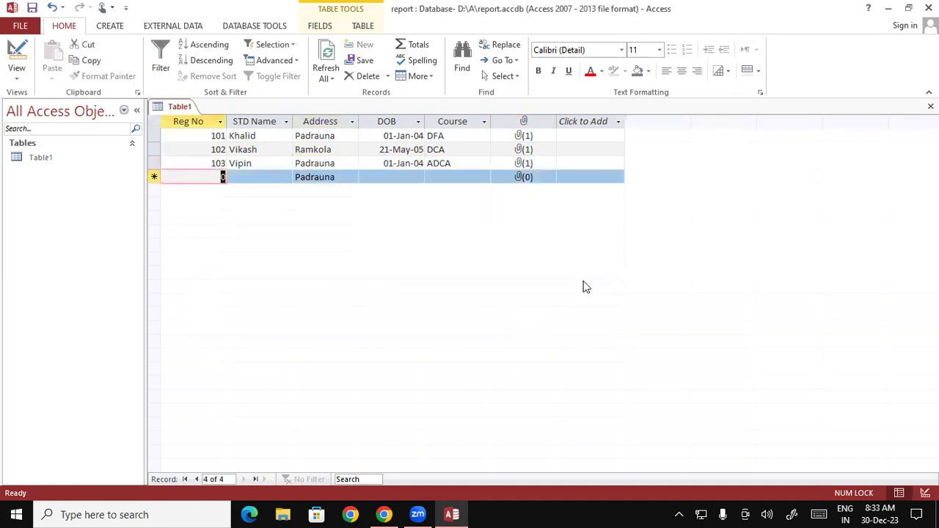
type("104")
key("Tab")
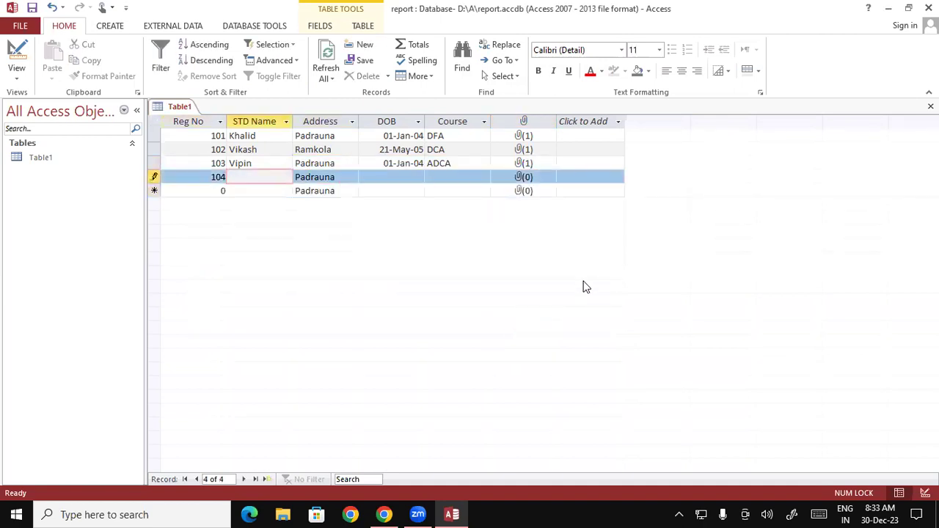
type("Khurshad")
key("Tab")
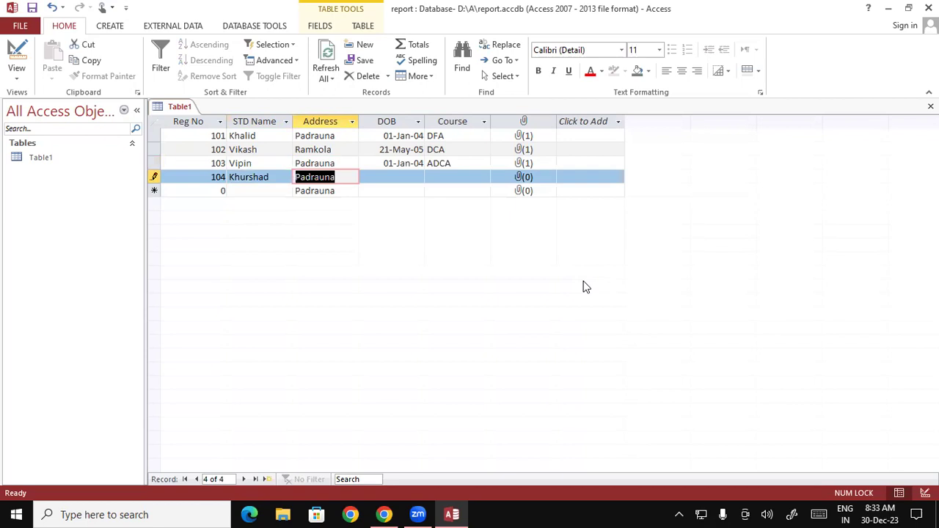
type("Kushinagar")
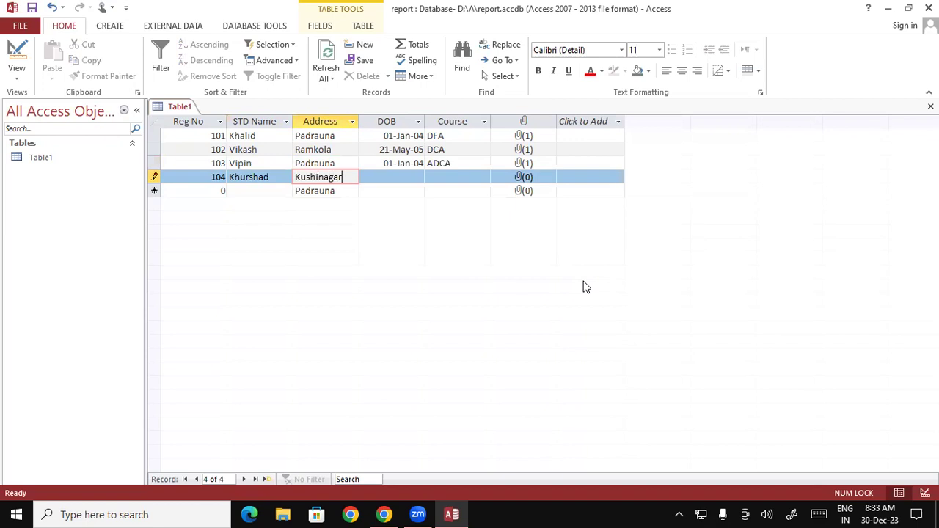
key("Tab")
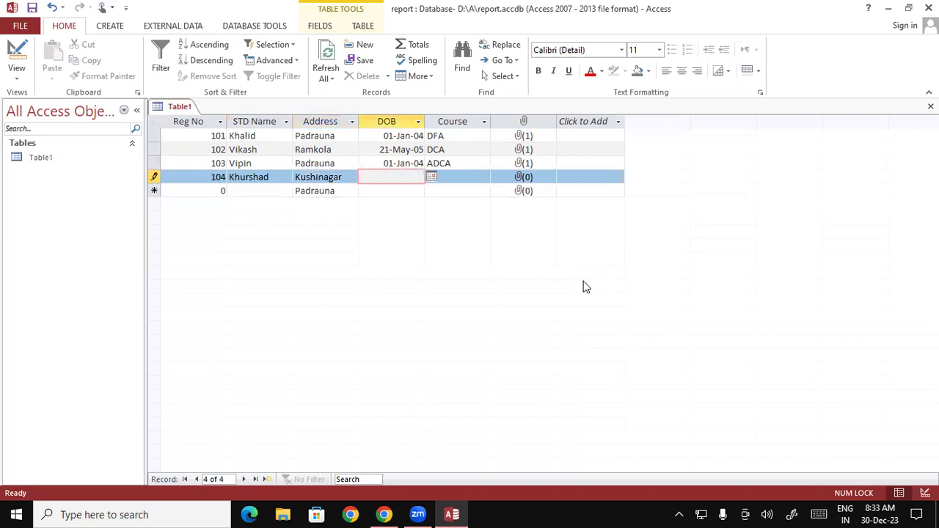
type("02-03-2005")
key("Tab")
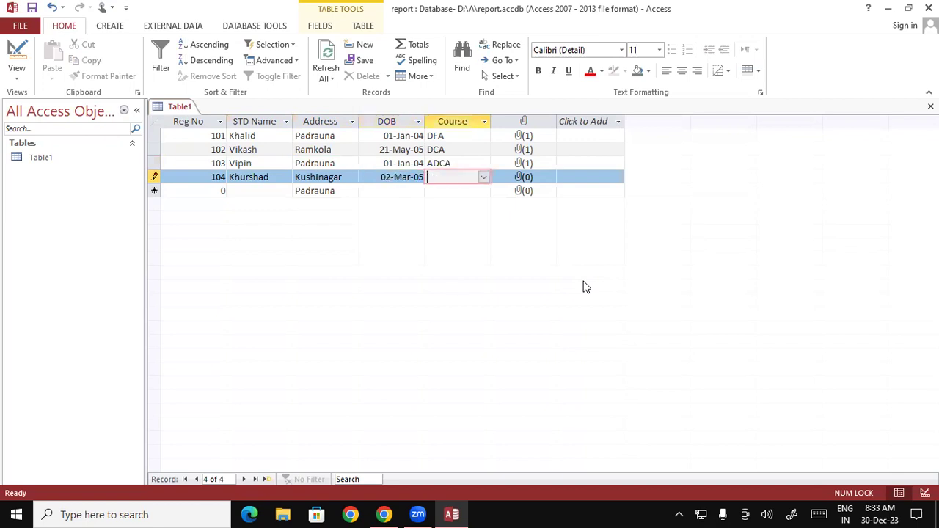
type("adfa")
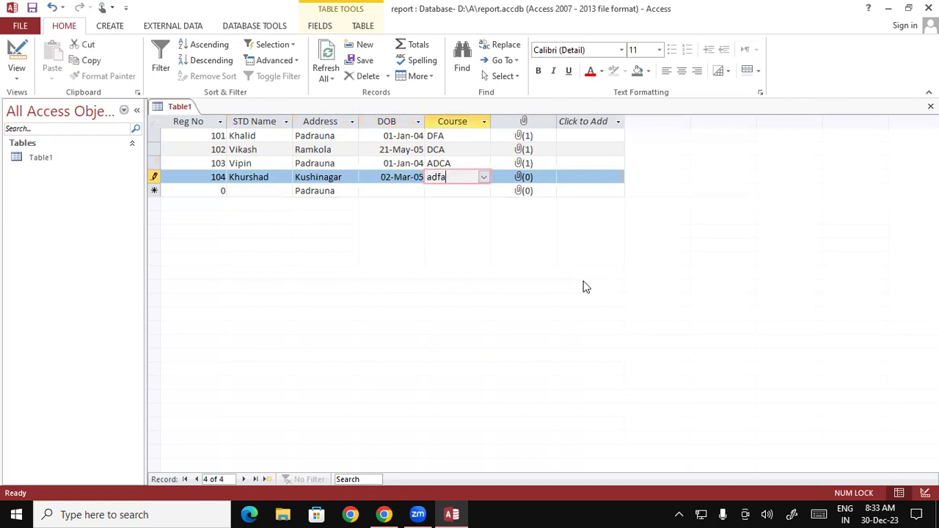
key("Tab")
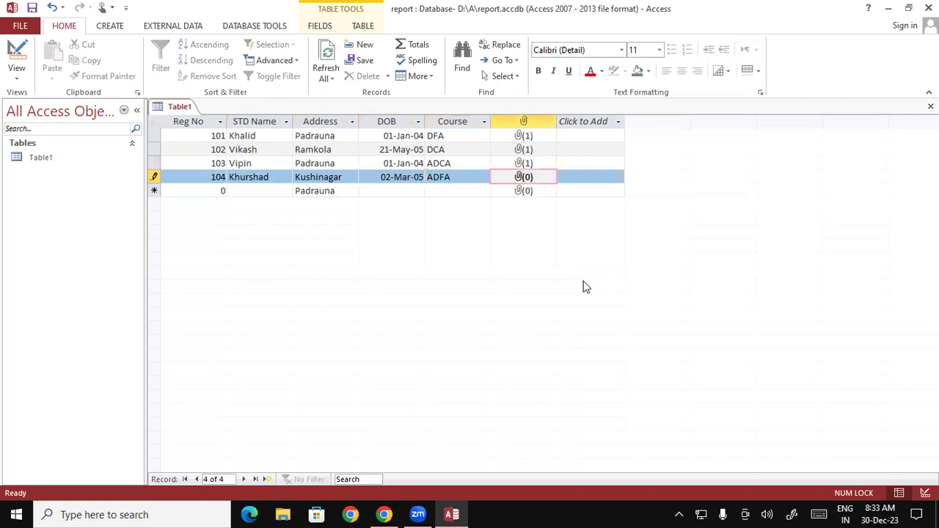
- Attach images (1).jpg as record 104's photo
double_click(525, 181)
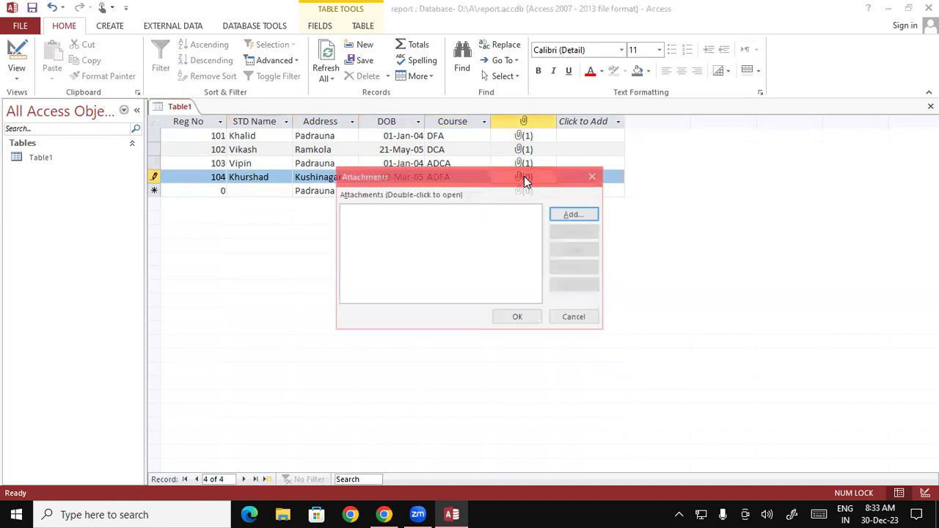
left_click(571, 214)
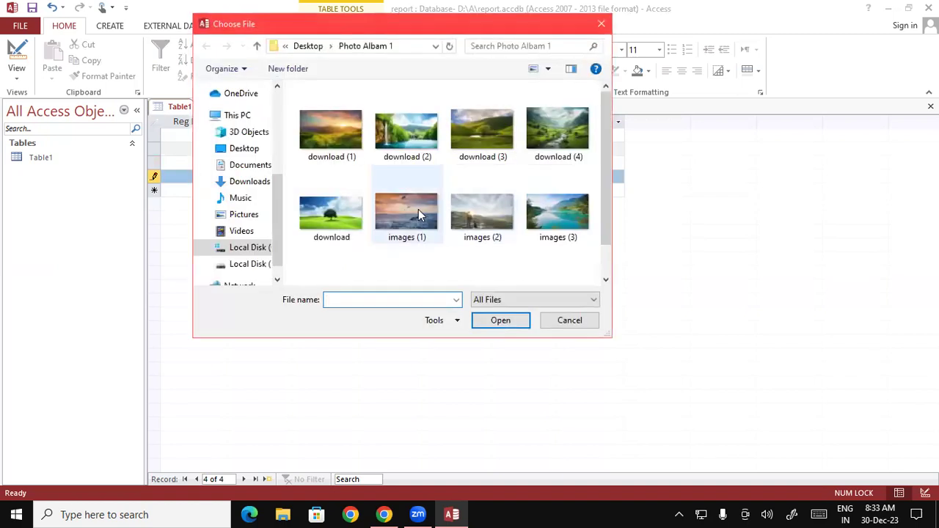
left_click(418, 209)
left_click(496, 320)
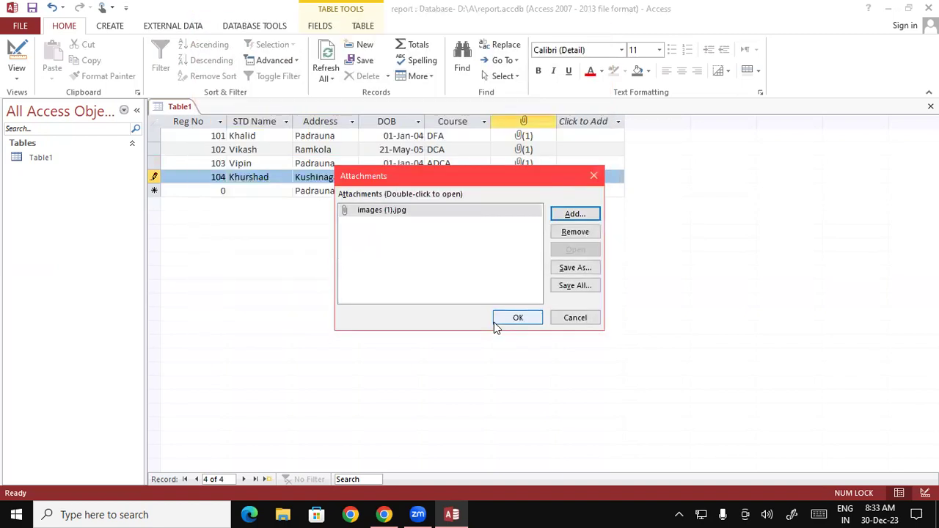
left_click(514, 320)
key("Tab")
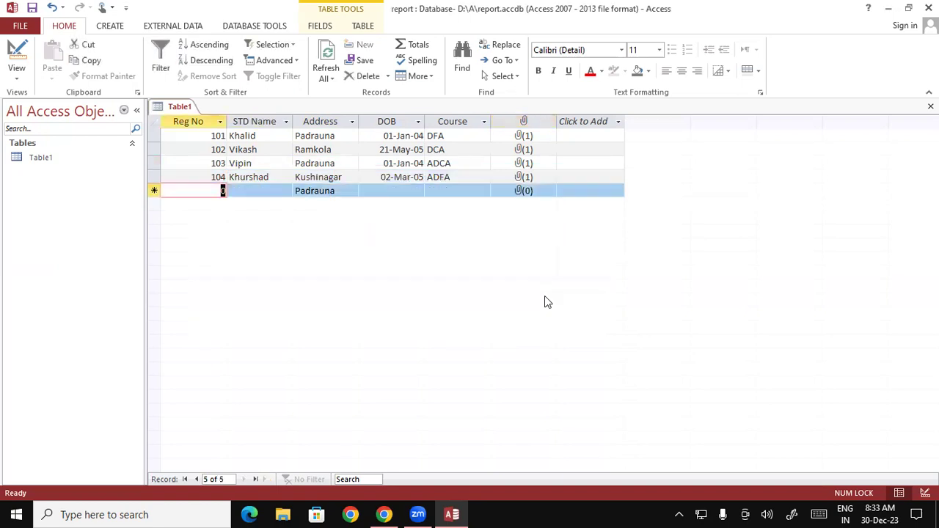
- Enter record 105 with the student's name, Ramkola, DOB 27-May-06 and Course CCC
type("105")
key("Tab")
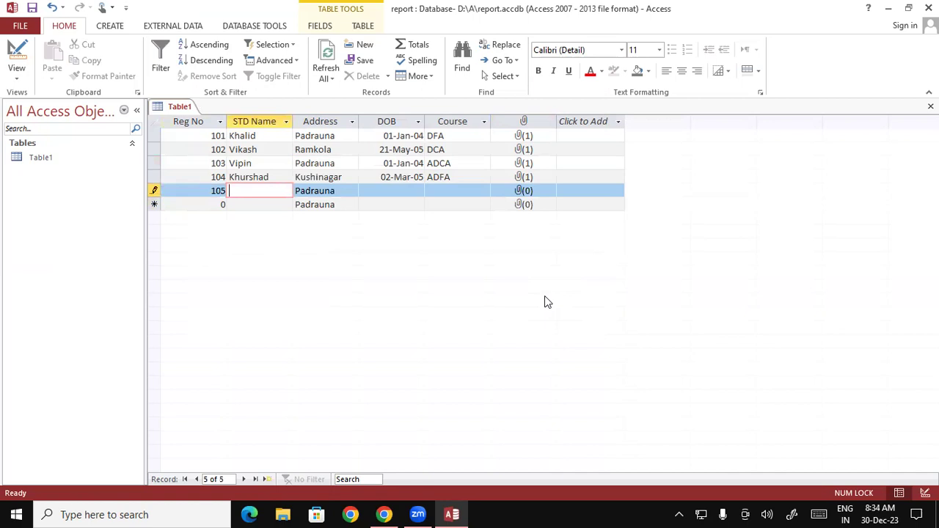
type("Anup")
key("Tab")
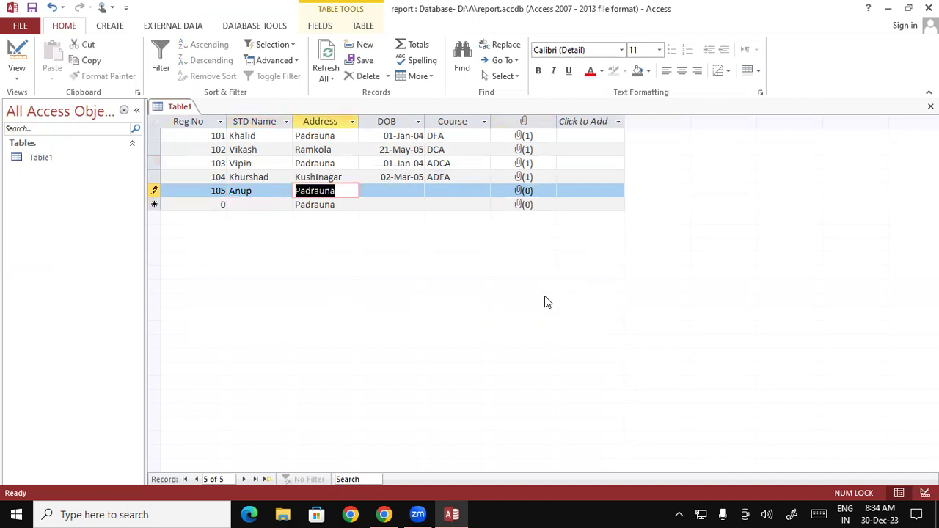
type("Ra")
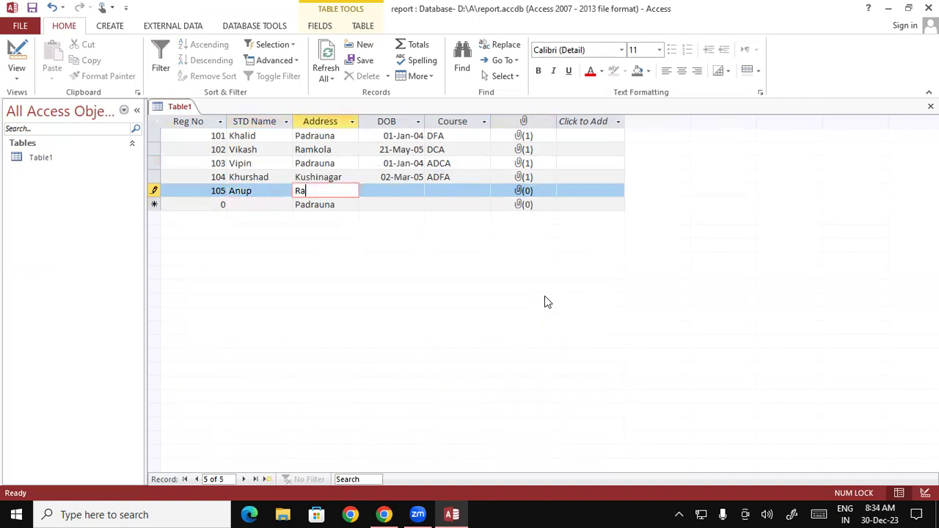
type("mkola")
key("Tab")
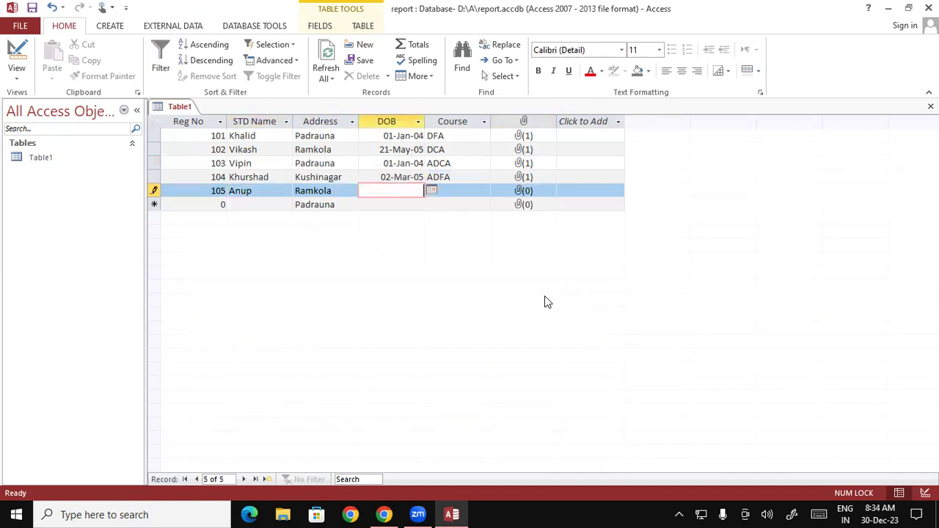
type("27-05-2006")
key("Tab")
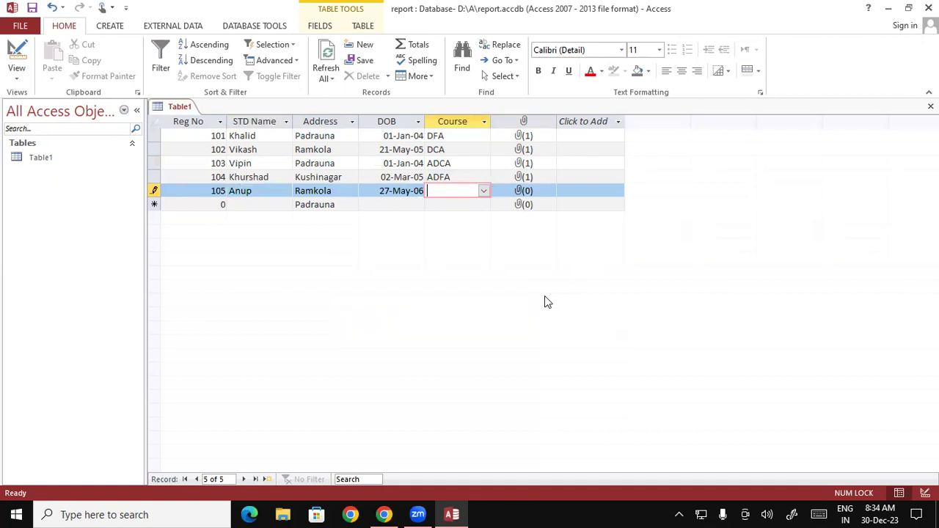
left_click(484, 190)
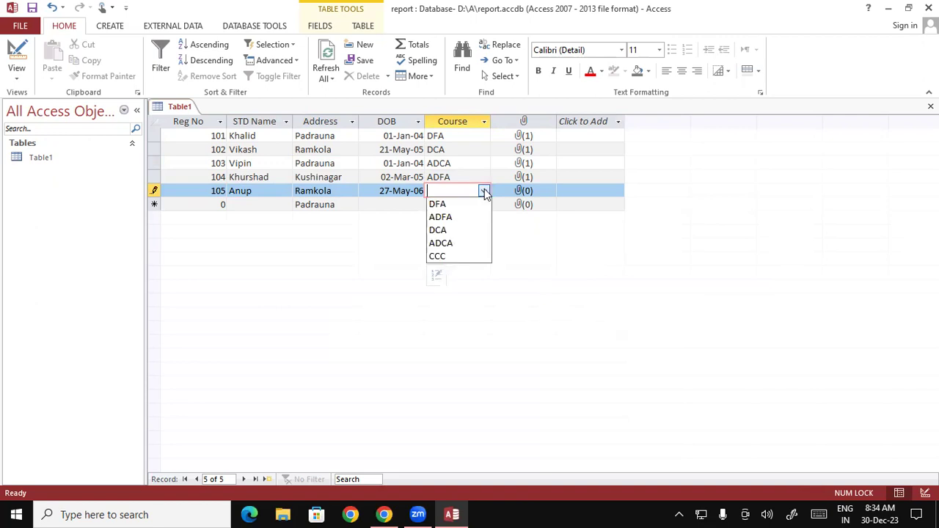
left_click(469, 256)
key("Tab")
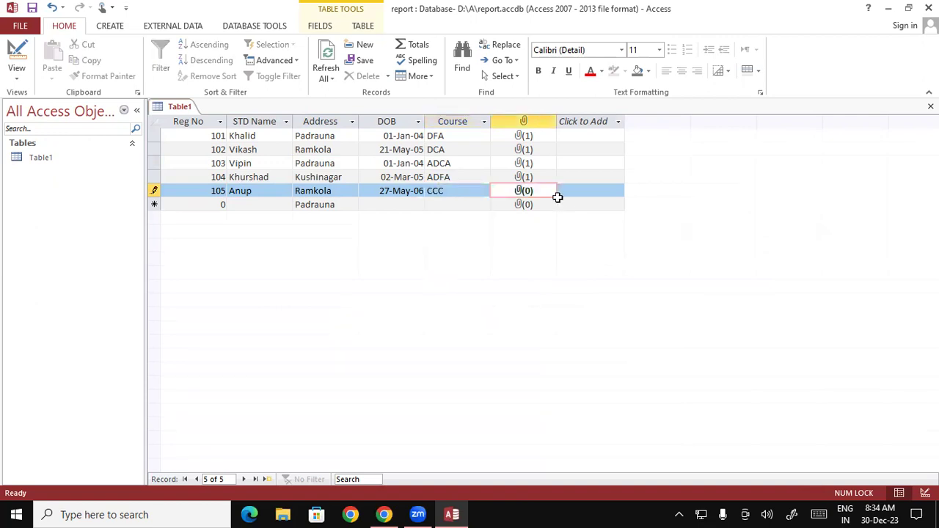
- Attach images (2).jpg as record 105's photo
double_click(530, 192)
left_click(576, 215)
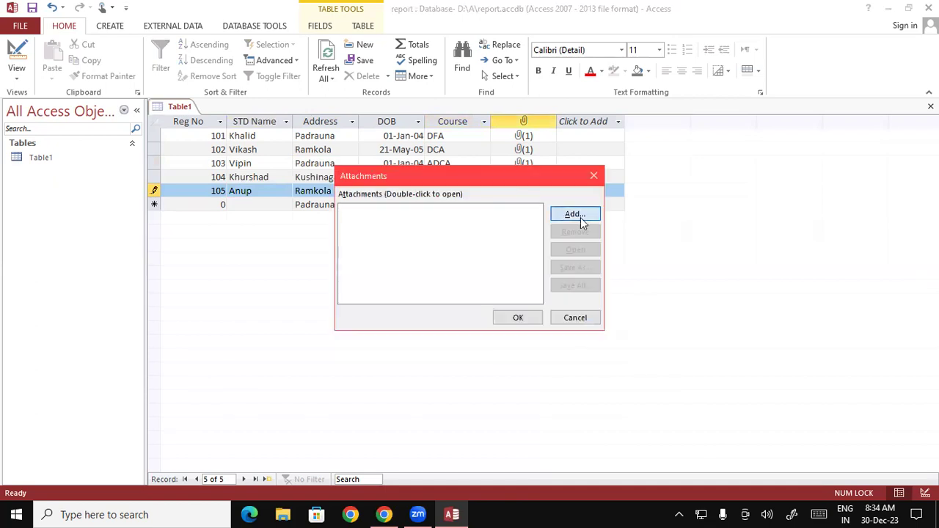
left_click(471, 213)
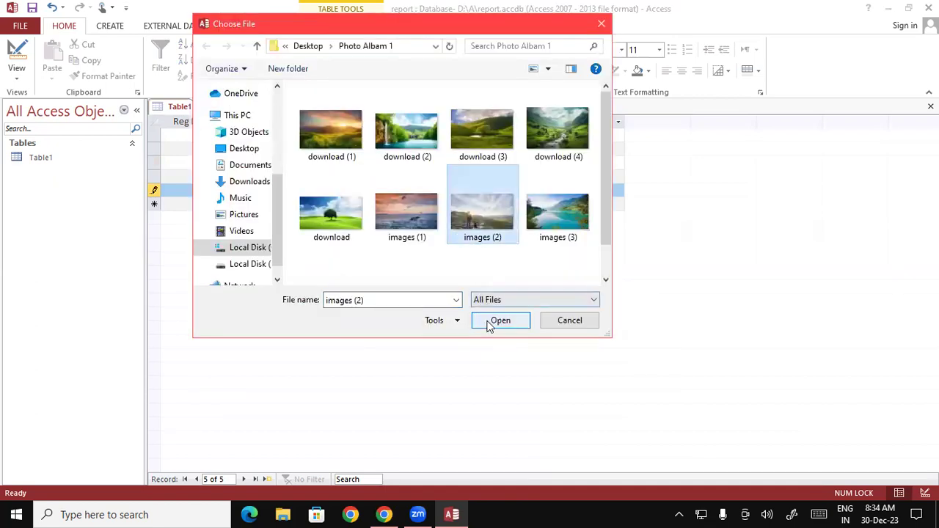
left_click(488, 325)
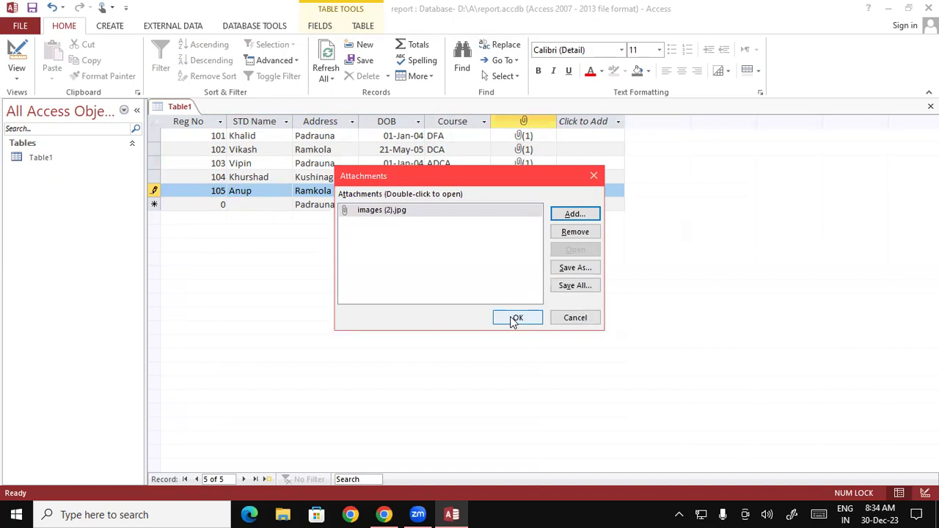
left_click(515, 320)
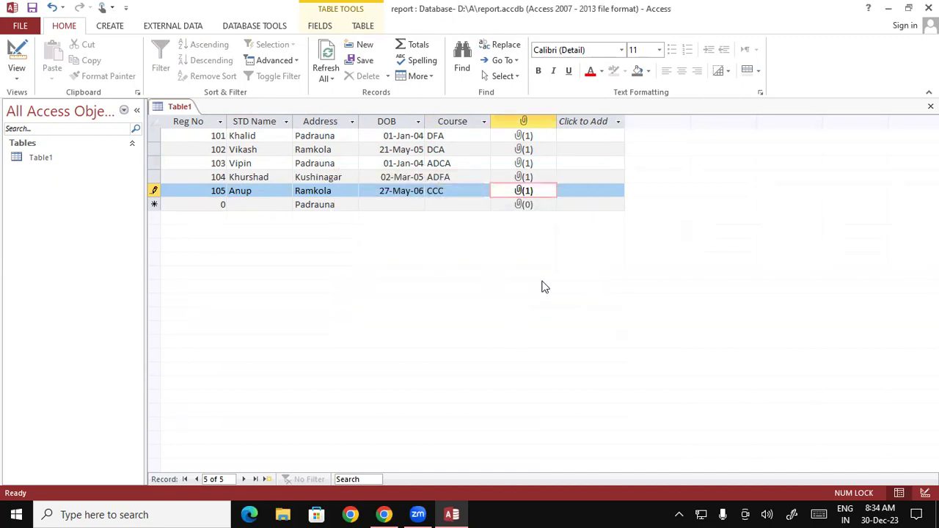
- Save the five student records and close the Table1 datasheet
right_click(188, 110)
left_click(213, 121)
right_click(182, 105)
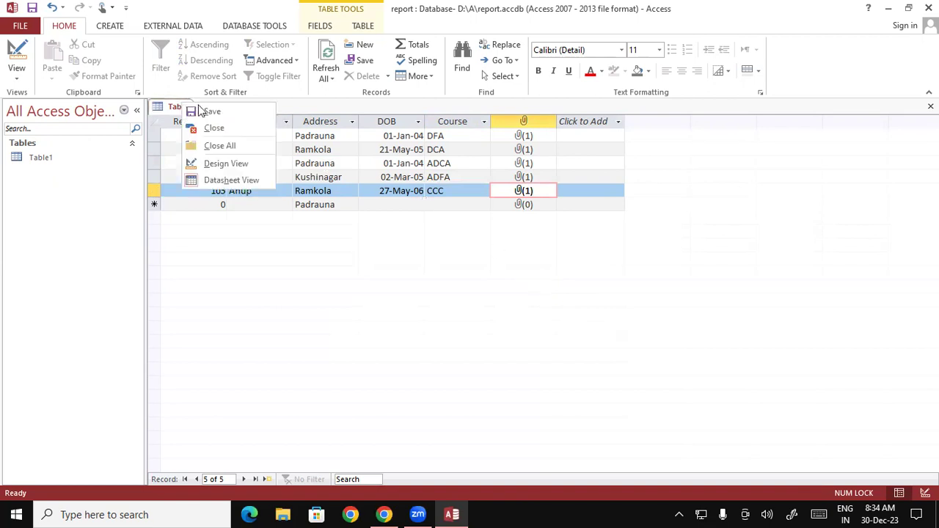
left_click(200, 114)
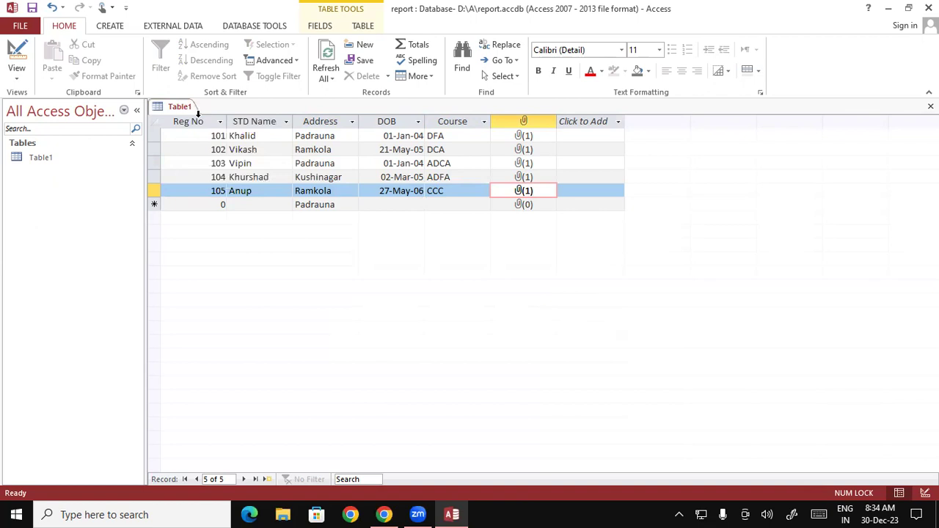
right_click(181, 110)
left_click(184, 135)
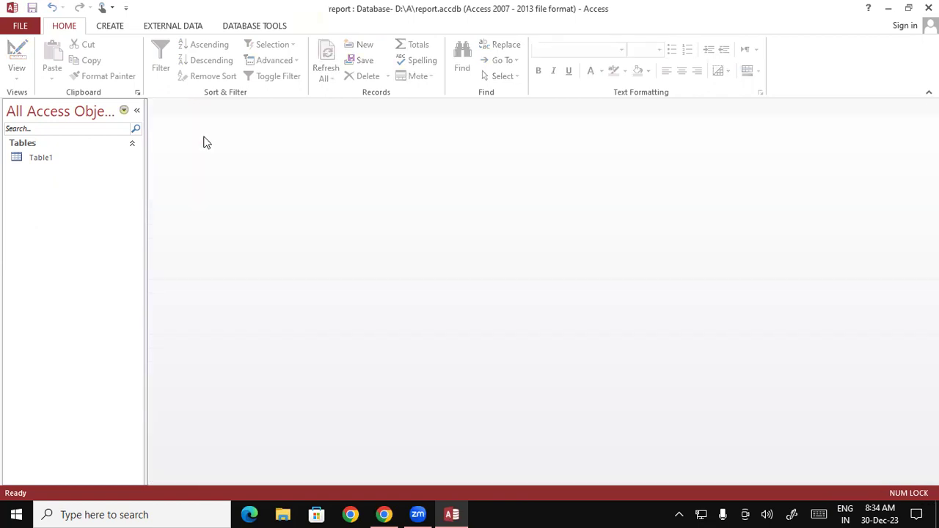
left_click(112, 27)
- Create a blank form with Table1's Reg No, STD Name, Address, DOB, Course and Photo fields
left_click(269, 60)
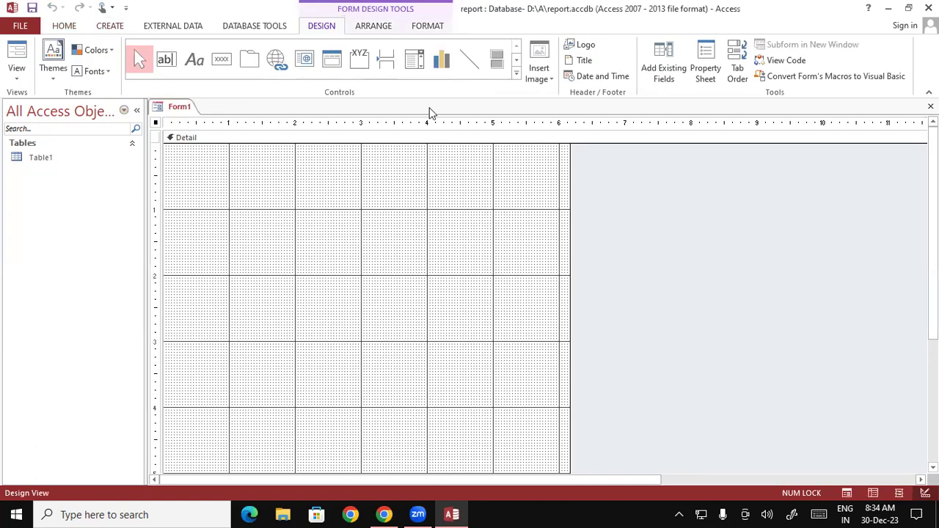
left_click(663, 65)
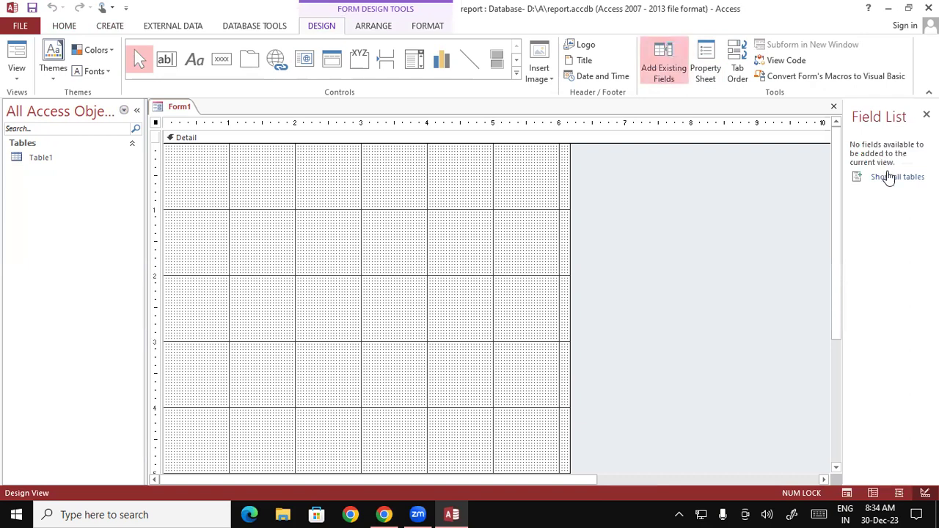
left_click(890, 177)
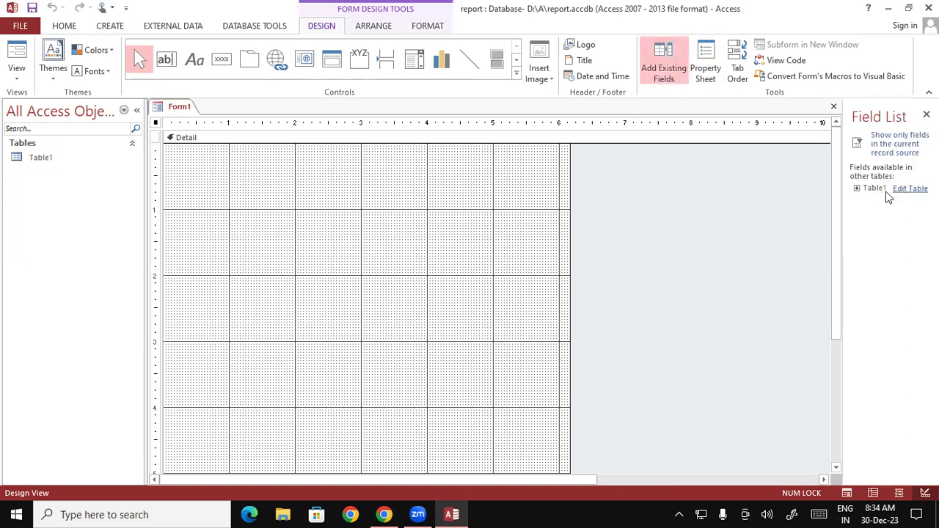
left_click(857, 189)
double_click(879, 200)
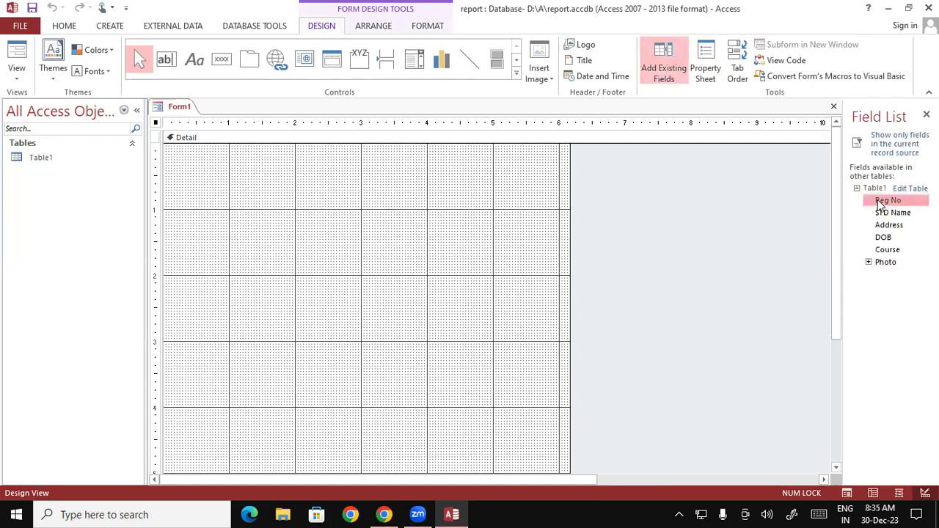
double_click(892, 212)
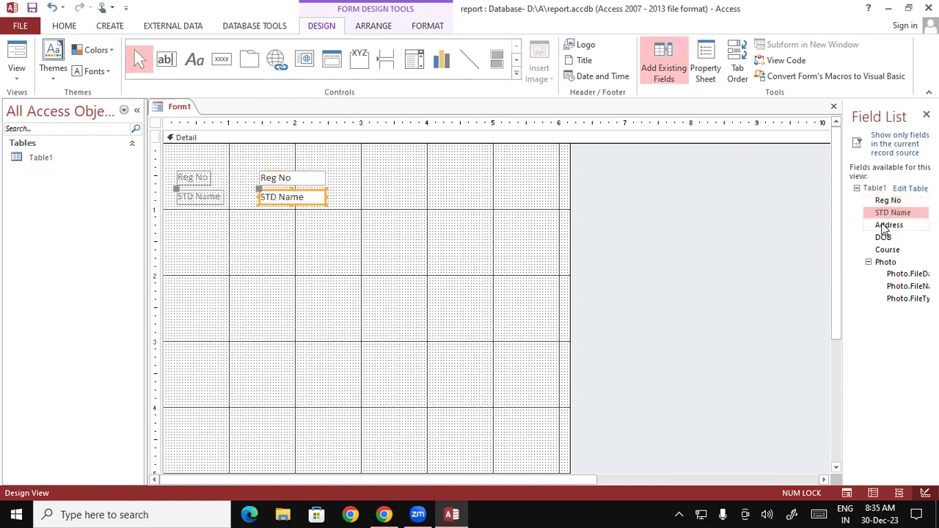
double_click(889, 224)
double_click(883, 237)
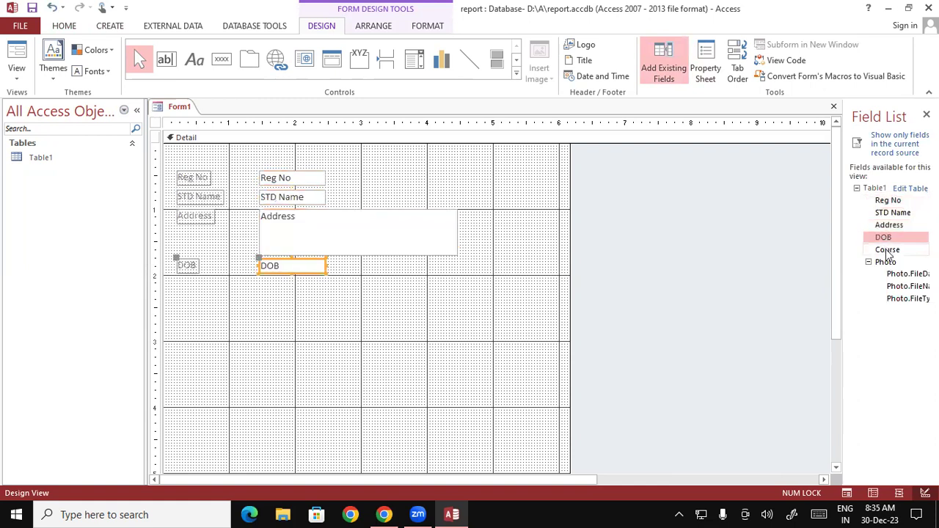
double_click(887, 250)
double_click(886, 262)
- Move the Photo control to the top right, resize Address, and place the Photo caption below the frame
left_click(404, 342)
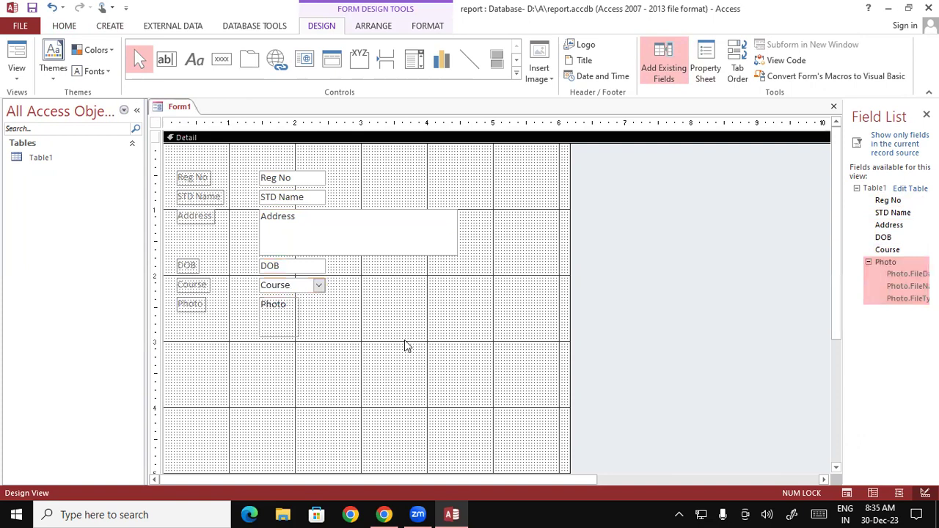
left_click(288, 325)
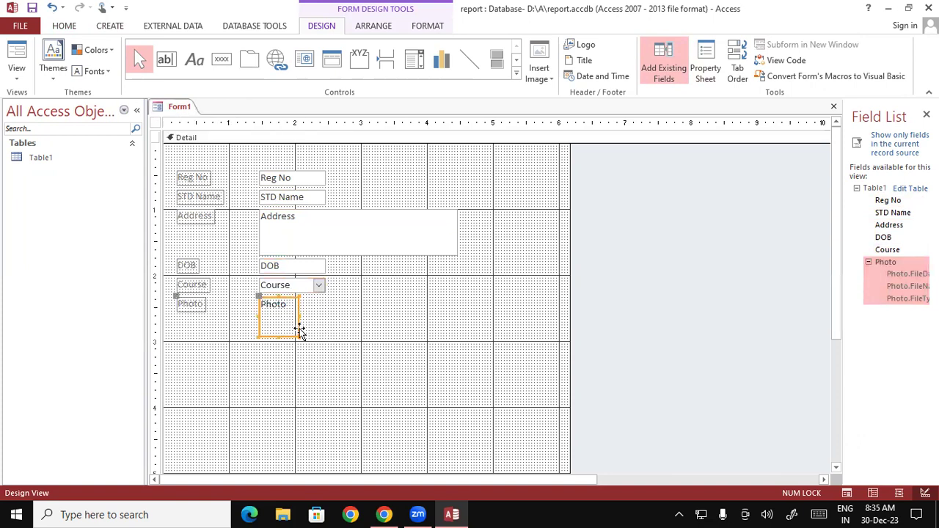
left_click_drag(299, 332, 438, 182)
left_click(446, 233)
left_click_drag(456, 255, 345, 242)
left_click(378, 260)
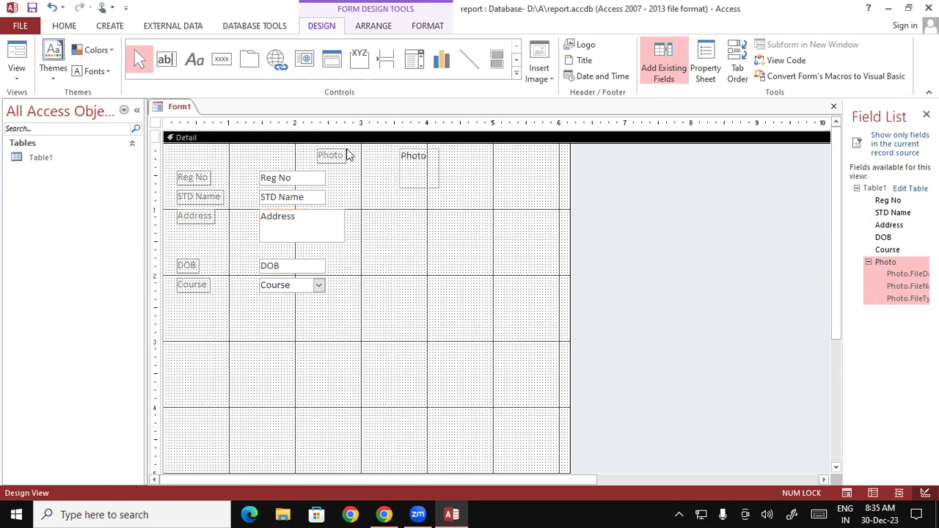
left_click(323, 155)
mouse_move(316, 153)
left_mouse_down()
mouse_move(353, 182)
mouse_move(398, 196)
left_mouse_up()
left_click(392, 284)
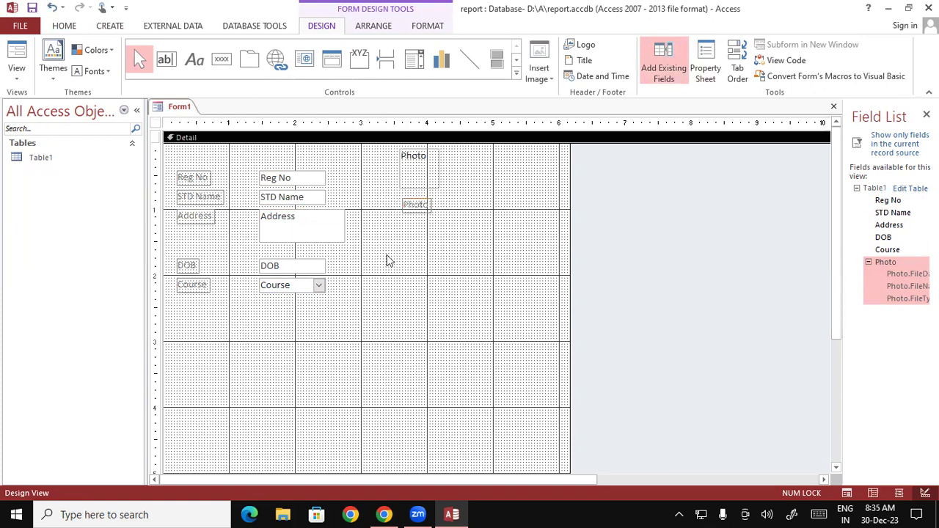
- Preview Form1 in Form View, then return to Design View
right_click(180, 107)
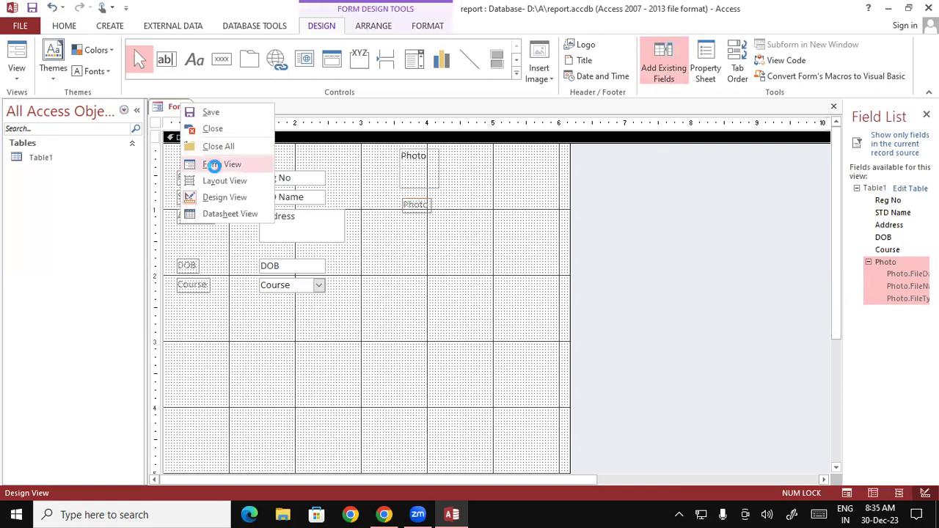
left_click(213, 166)
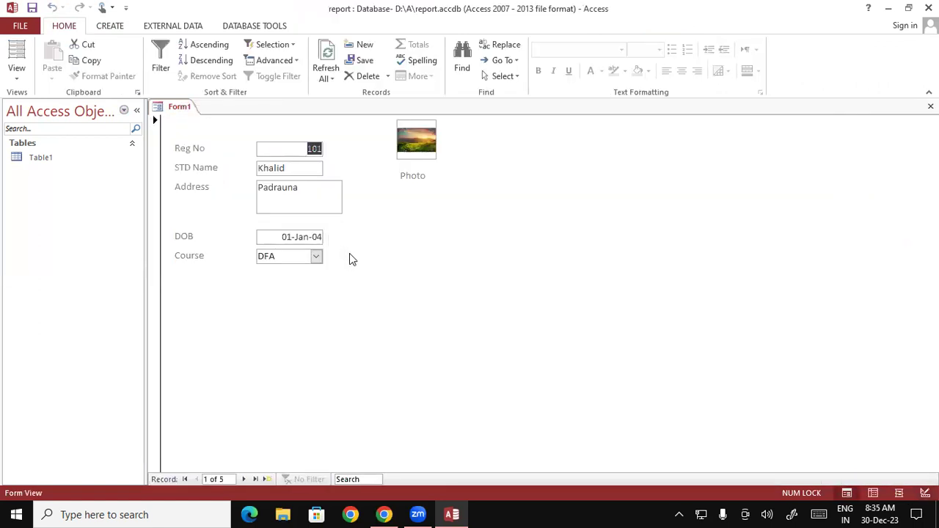
right_click(187, 111)
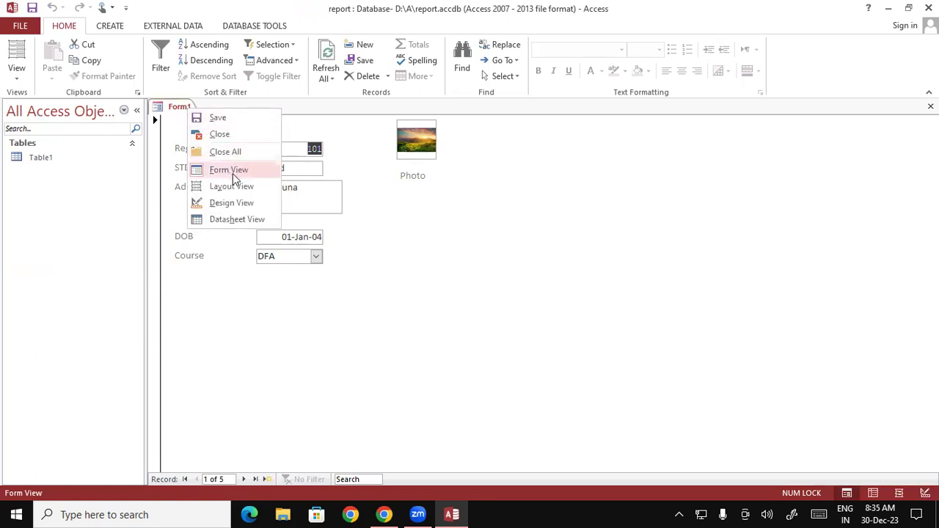
left_click(231, 202)
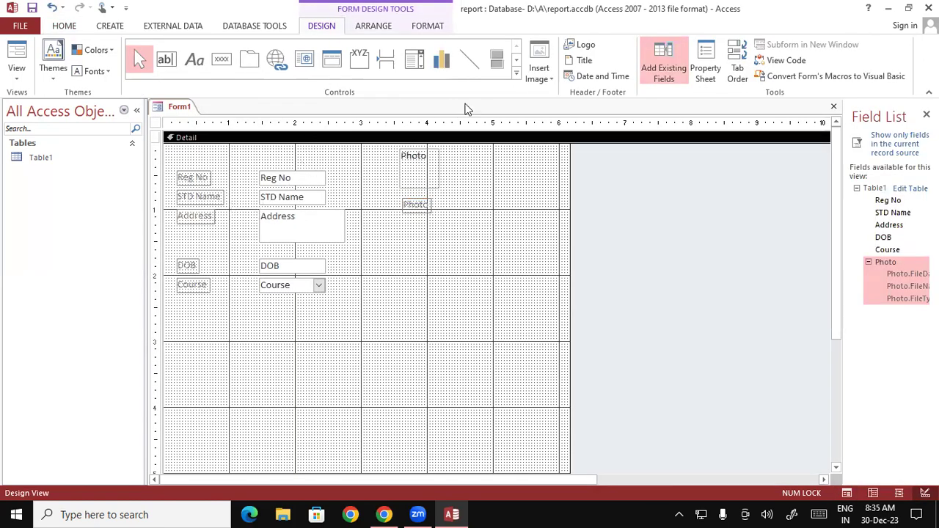
- Insert the 'download' picture as the form's header logo and enlarge it
left_click(576, 45)
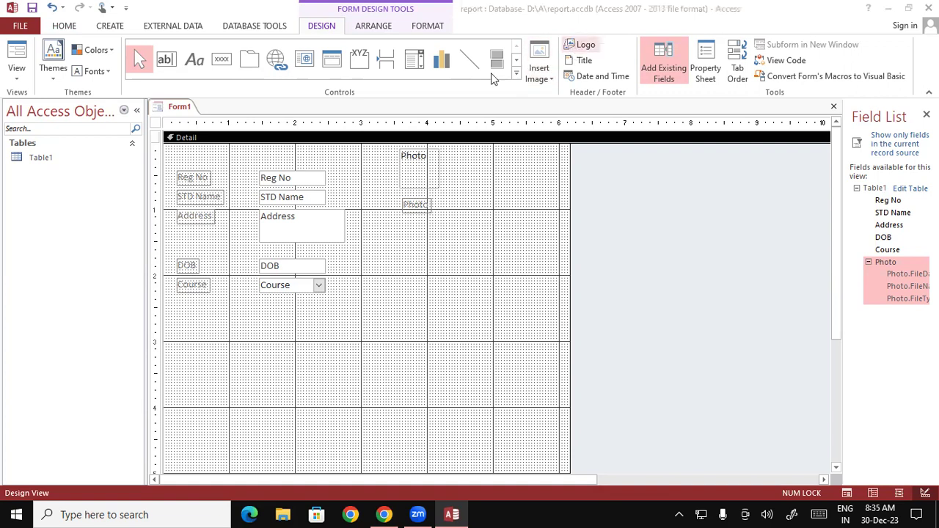
scroll(227, 169, "down", 1)
scroll(367, 183, "up", 1)
left_click(153, 202)
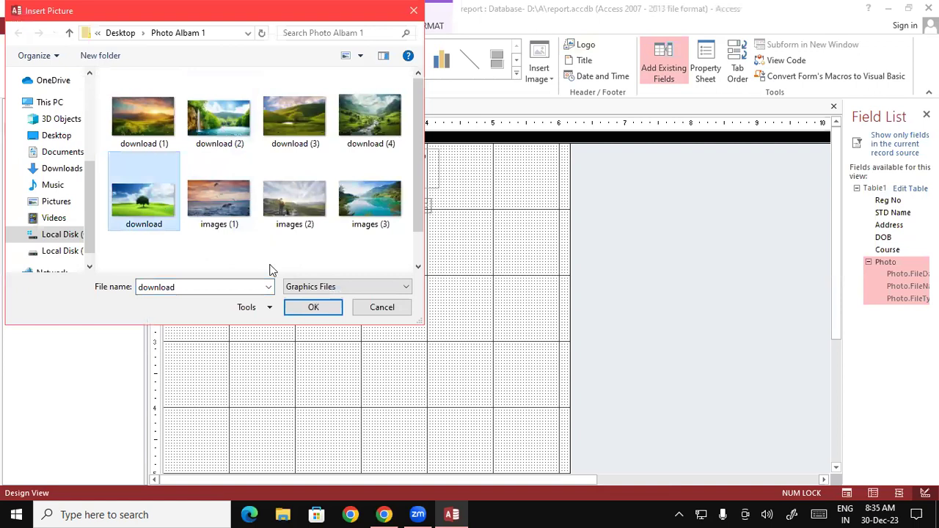
left_click(313, 306)
left_click_drag(200, 157, 252, 199)
left_click(342, 174)
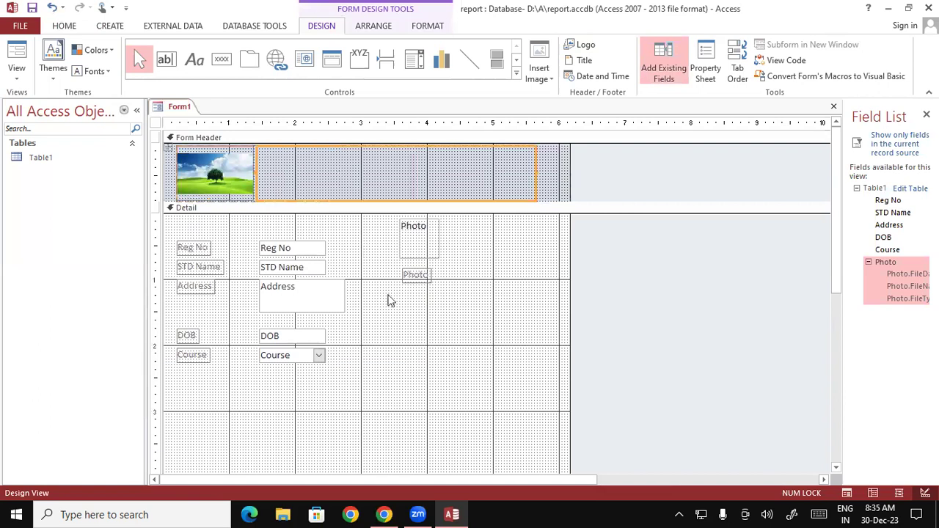
- Add a Form1 title to the header with font size 48
left_click(580, 62)
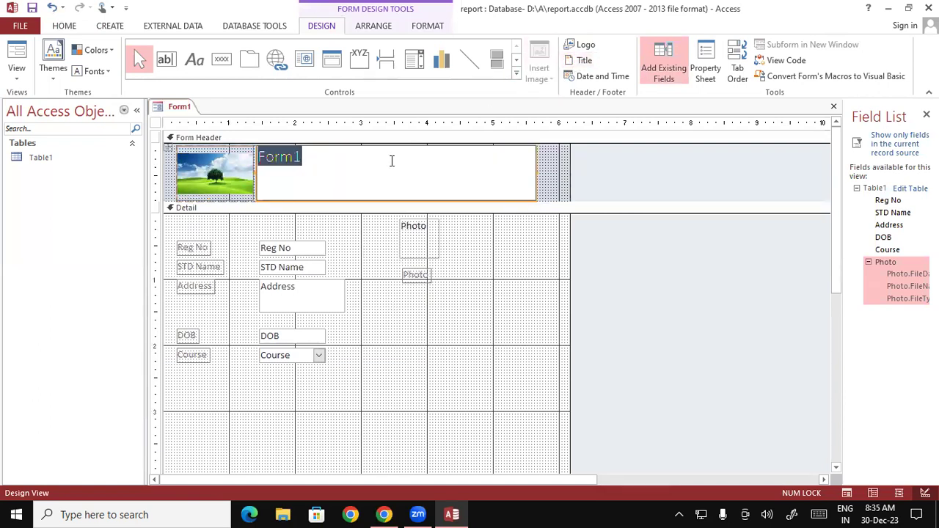
left_click(428, 26)
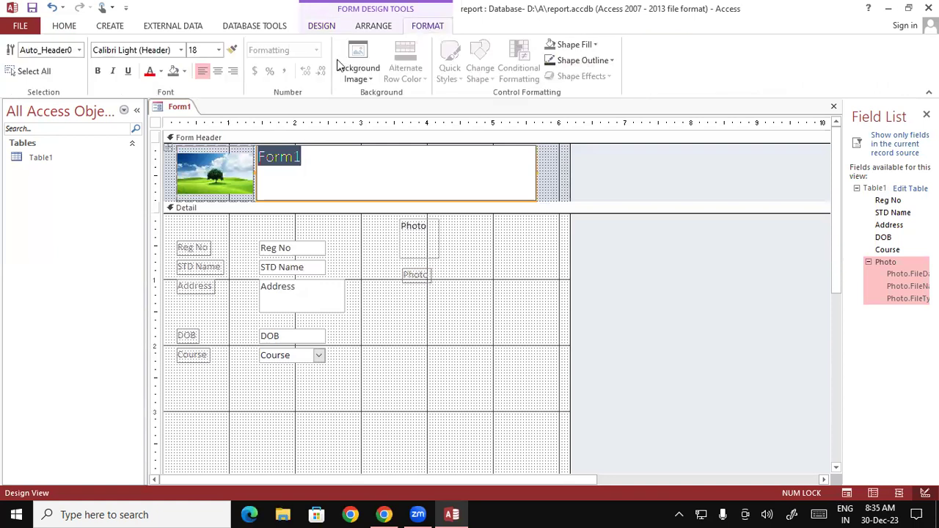
left_click(219, 51)
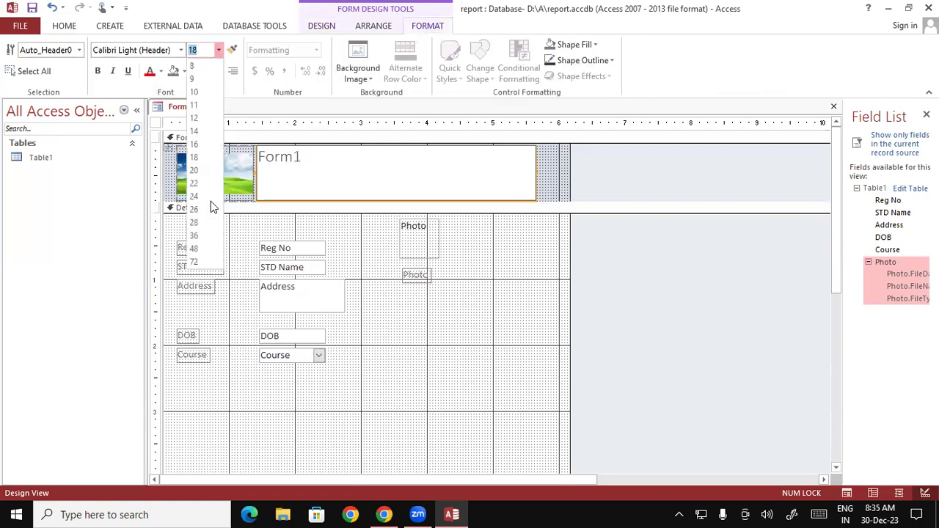
left_click(198, 244)
left_click(373, 311)
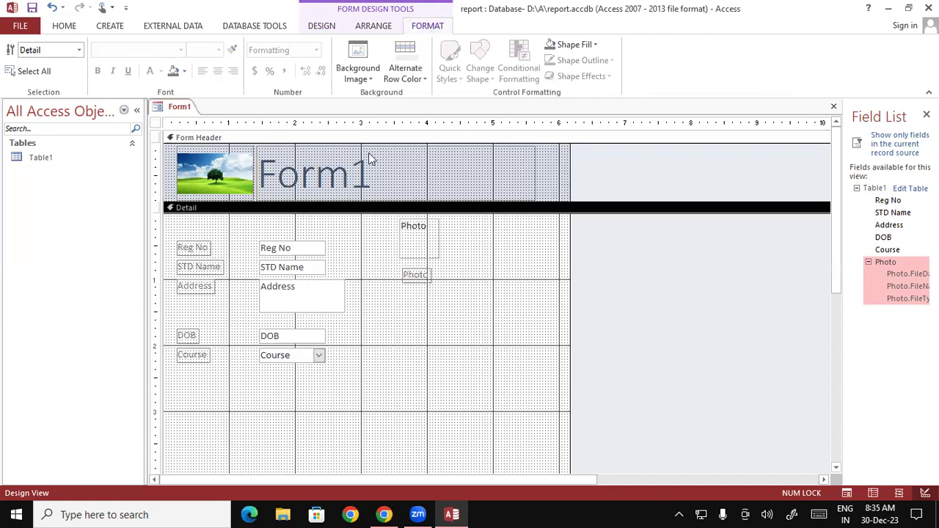
left_click(394, 161)
left_click_drag(388, 170, 228, 183)
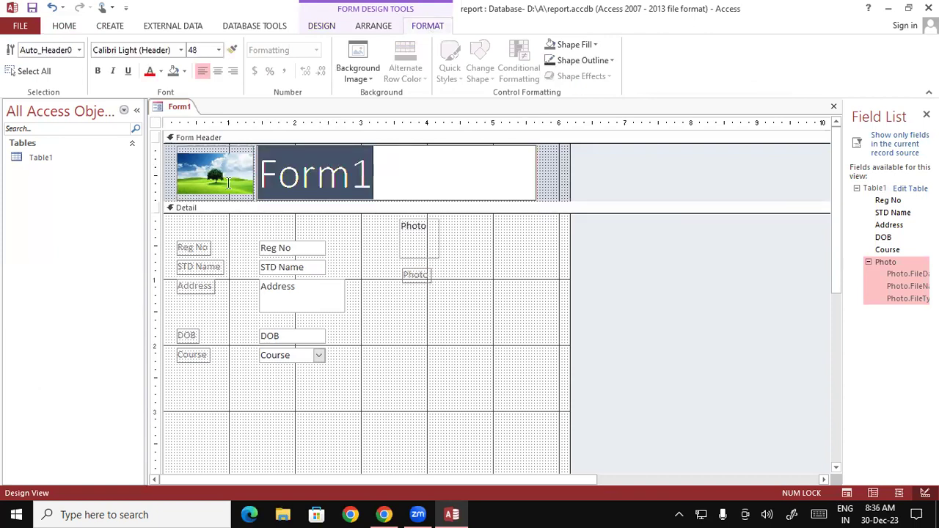
left_click(364, 335)
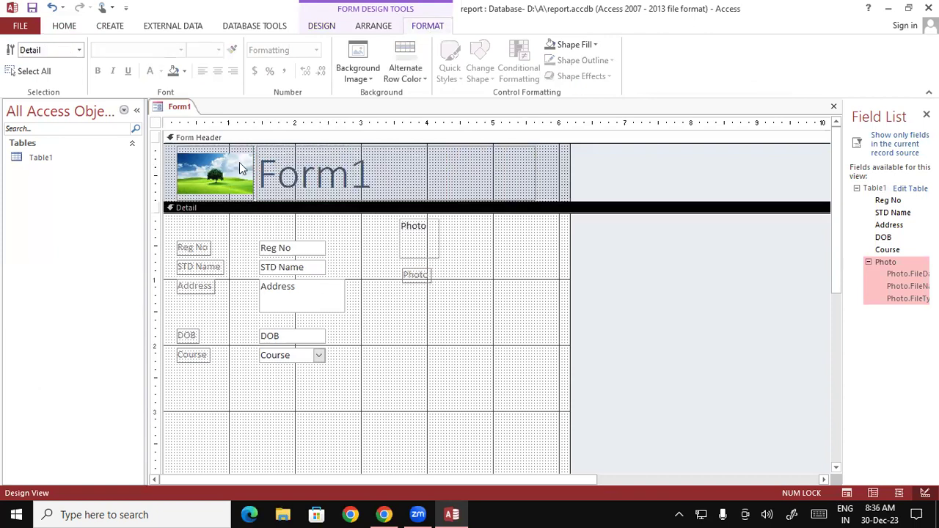
- Preview Form1 in Form View with its new header, then save it as Form1
right_click(189, 114)
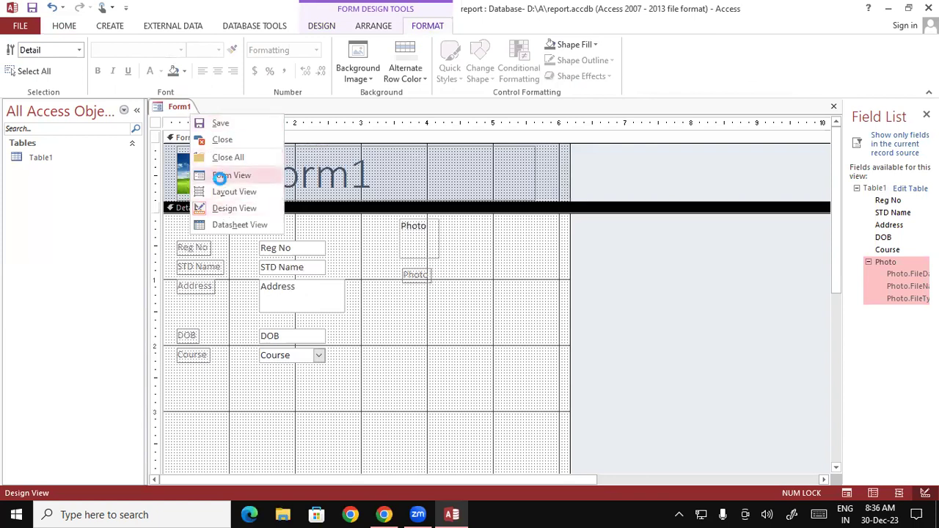
left_click(220, 177)
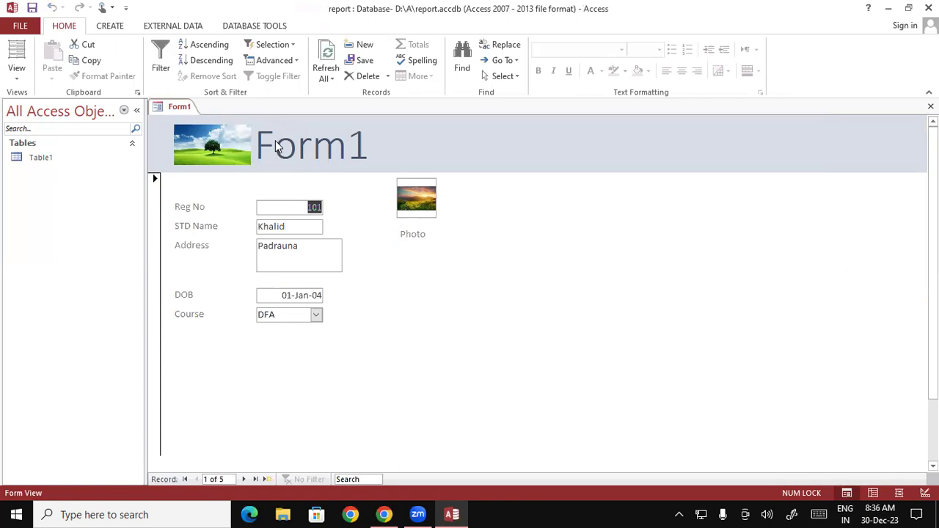
right_click(188, 107)
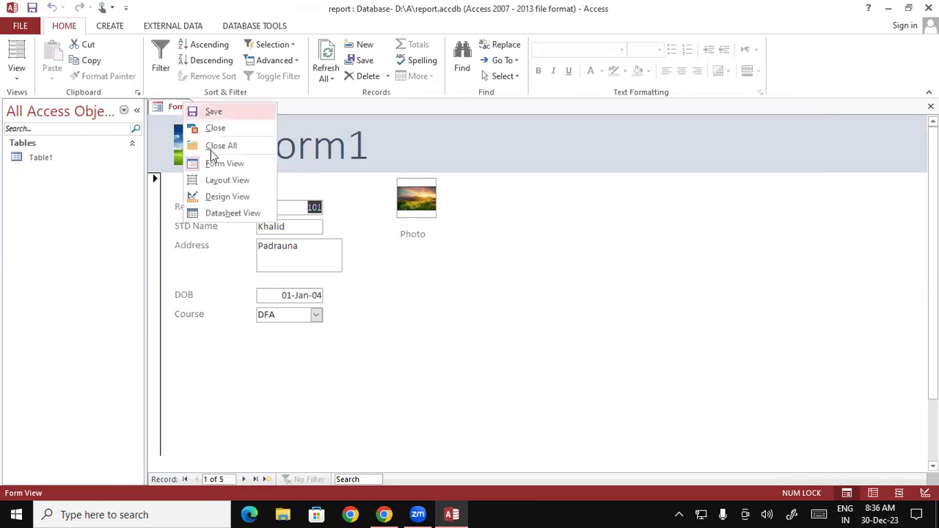
left_click(220, 171)
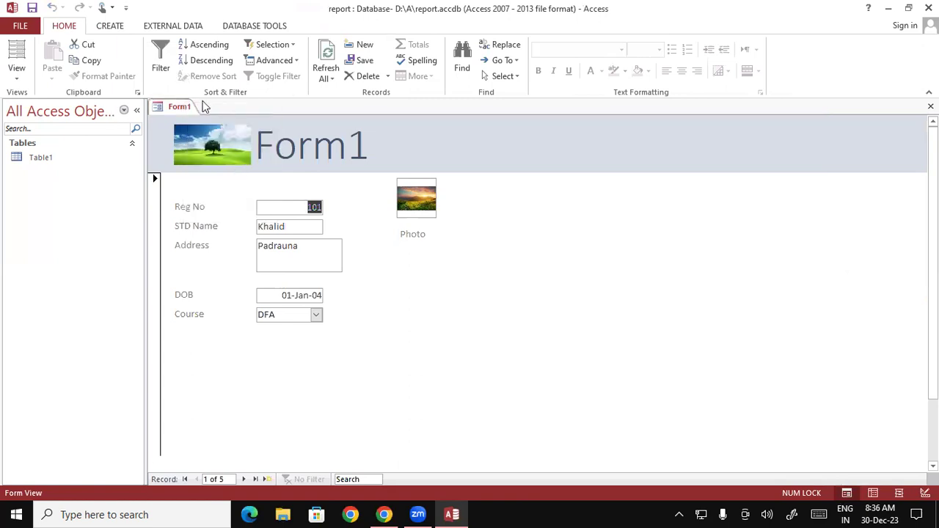
right_click(181, 110)
left_click(196, 123)
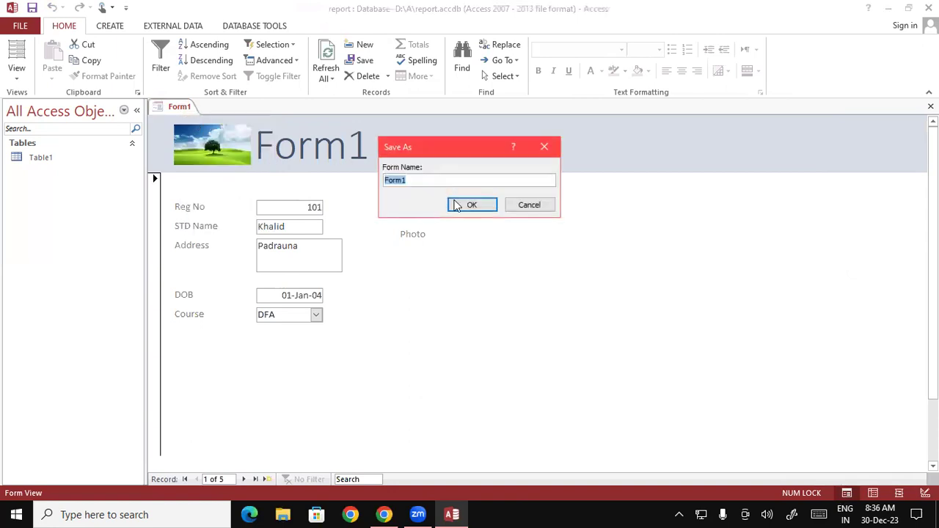
left_click(460, 208)
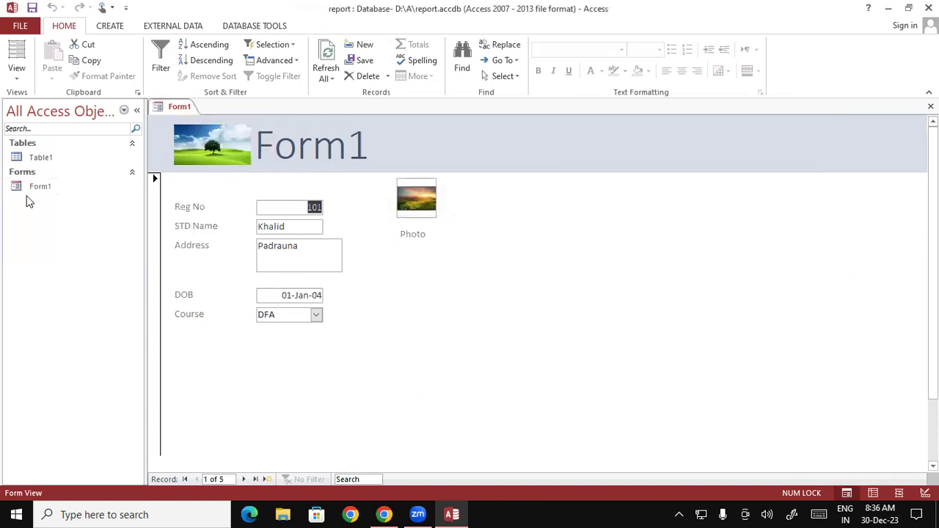
- Close Form1 and open Table1 to show its five student records
right_click(181, 107)
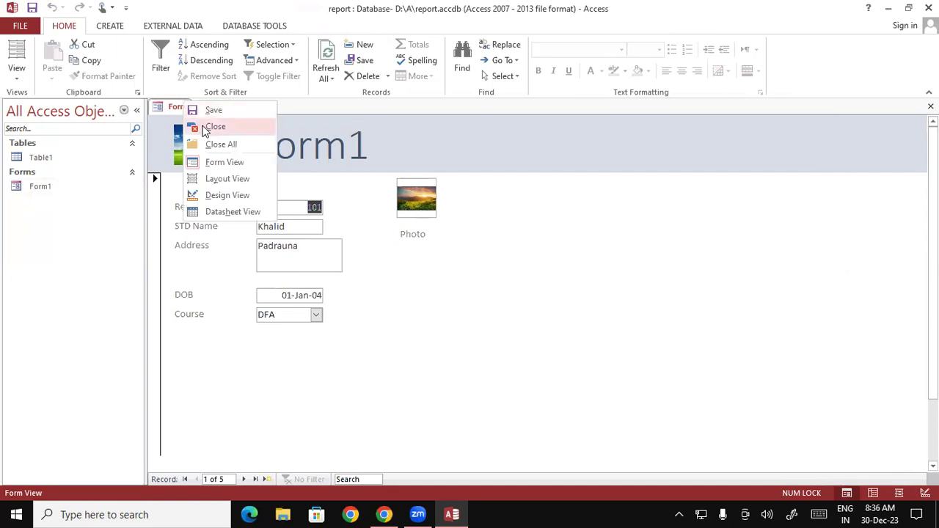
left_click(206, 126)
double_click(69, 157)
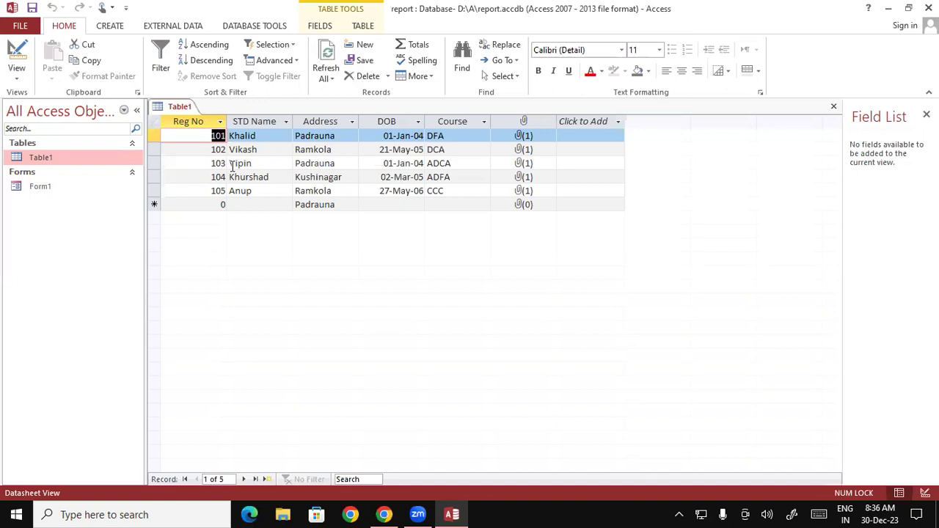
- Close the Table1 datasheet and start a new blank report in Design view
right_click(177, 108)
left_click(198, 134)
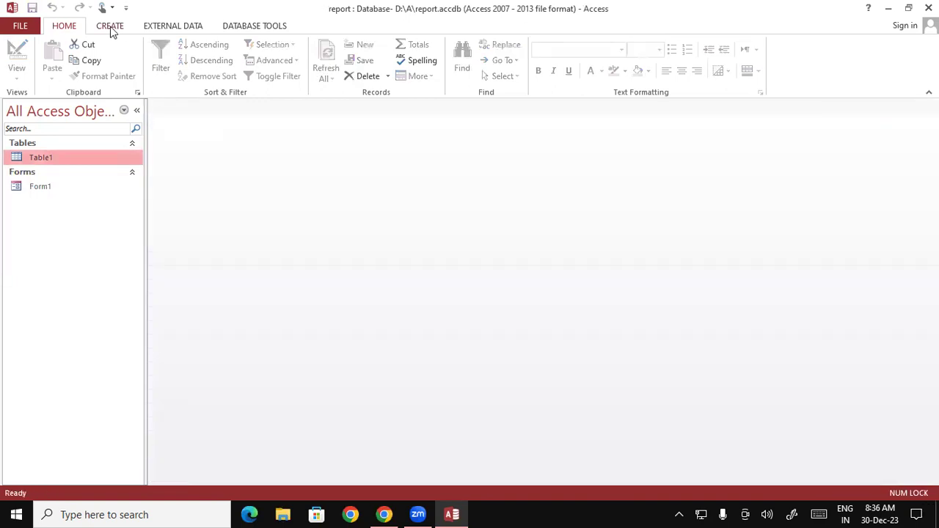
left_click(111, 27)
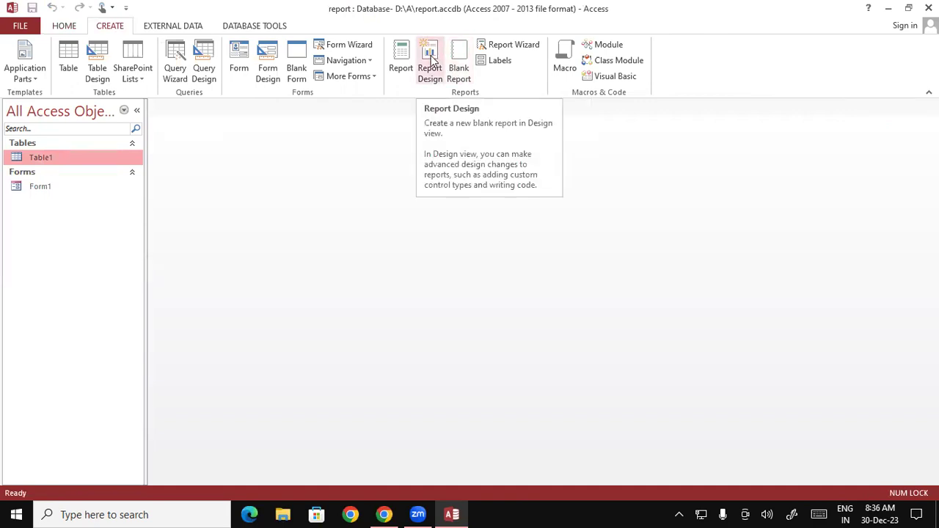
left_click(430, 64)
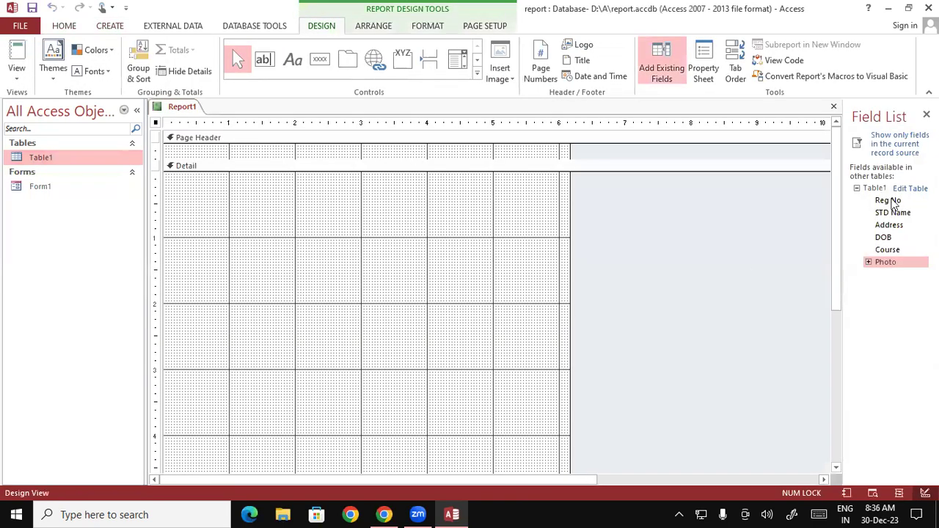
- Add the Reg No, STD Name, Address, DOB, Course and Photo fields to Report1
double_click(890, 201)
double_click(892, 212)
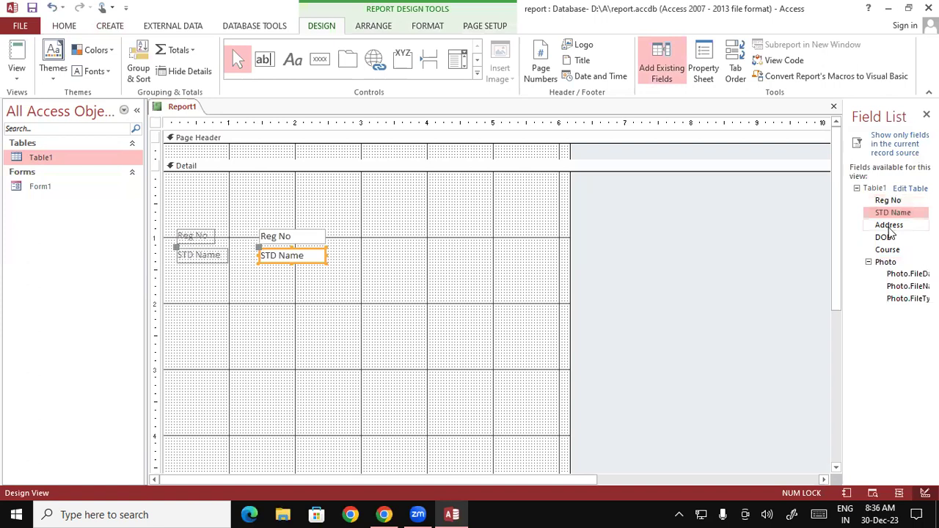
double_click(889, 226)
double_click(884, 237)
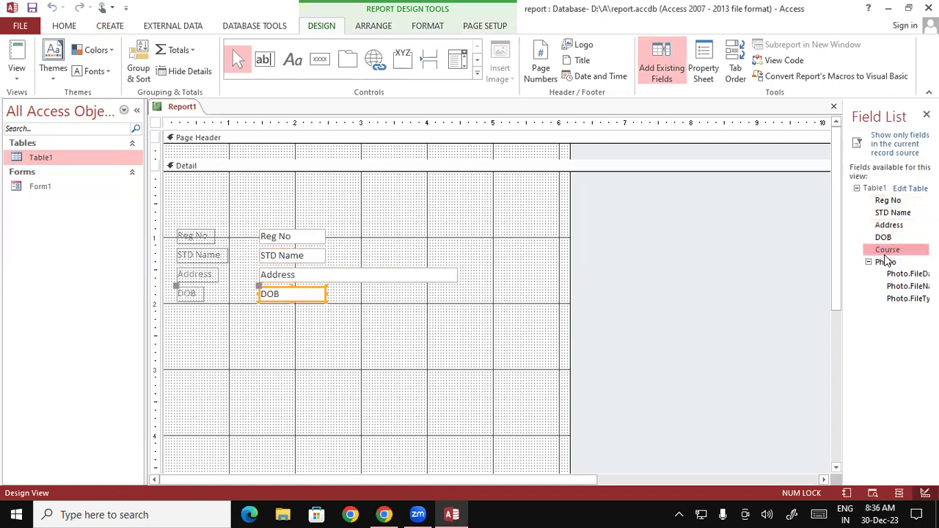
double_click(888, 250)
double_click(886, 262)
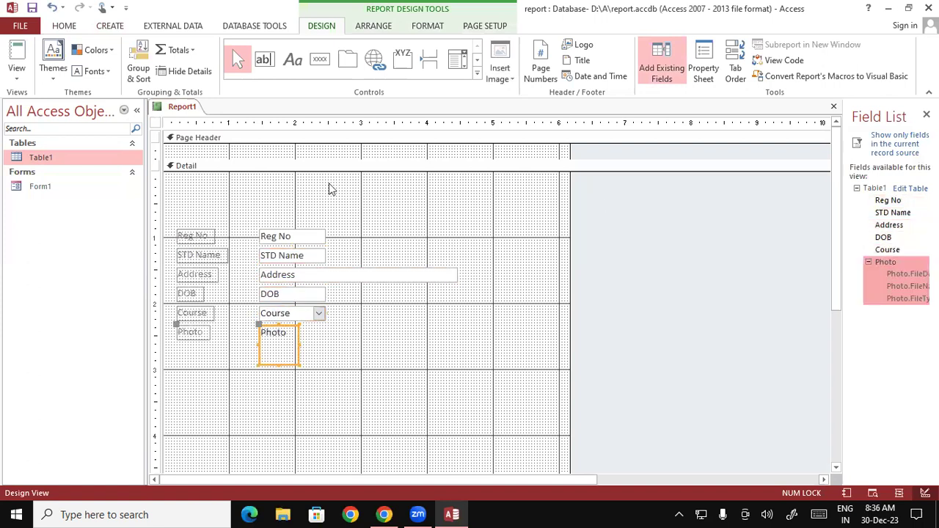
- Preview Report1 with record data, then close it without saving changes
right_click(179, 107)
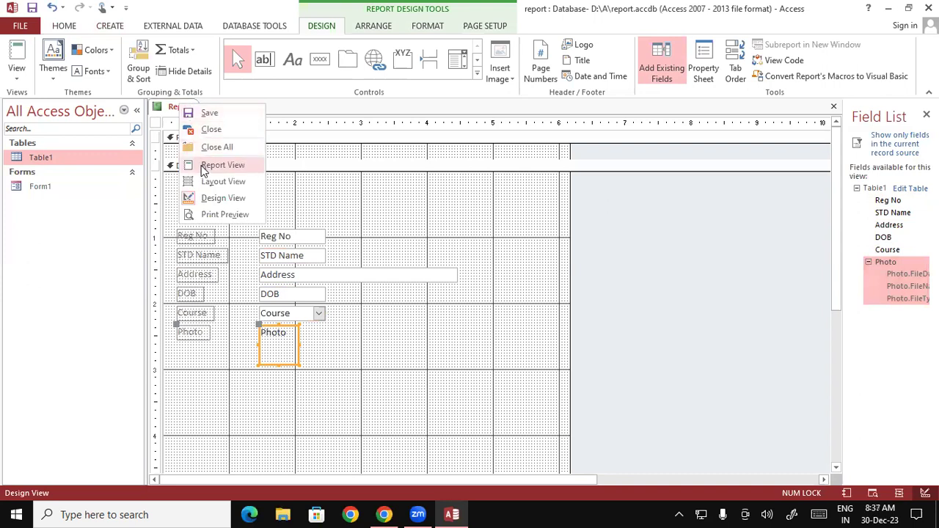
left_click(204, 169)
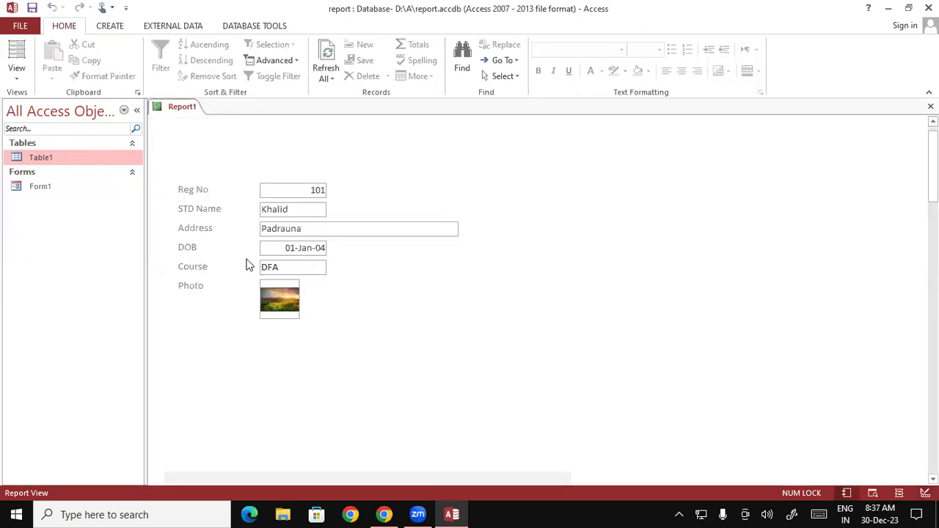
scroll(248, 265, "down", 1)
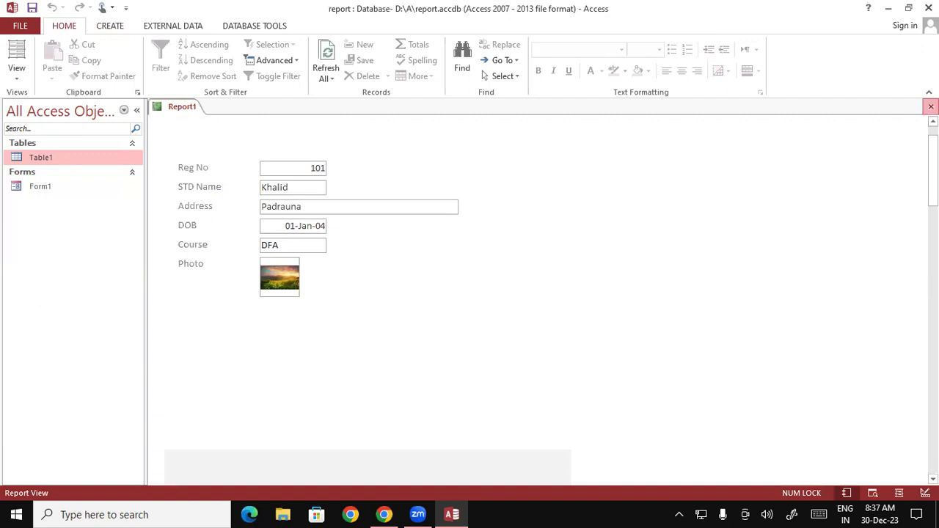
left_click(930, 106)
left_click(470, 298)
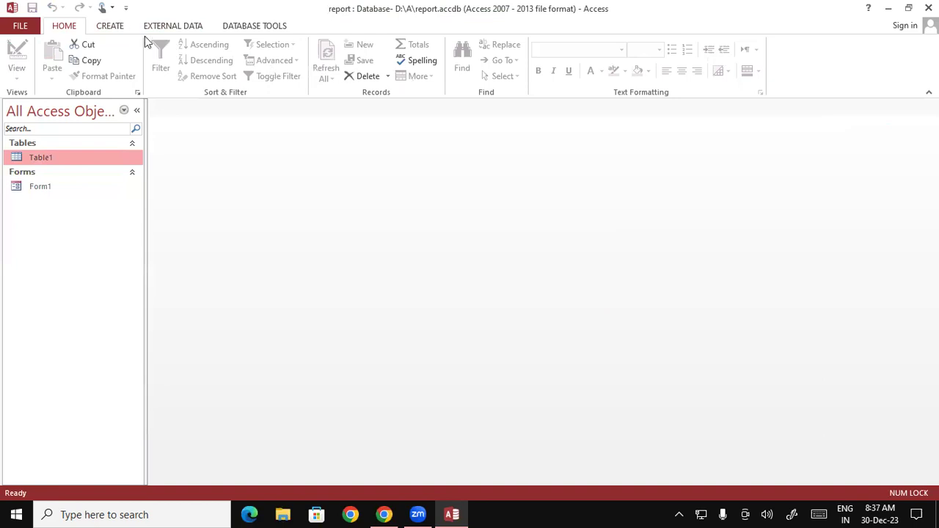
left_click(114, 26)
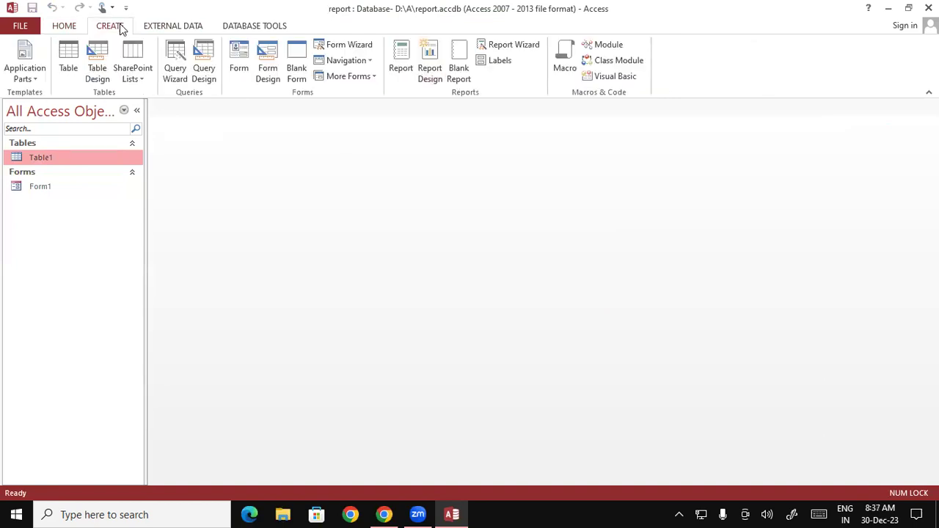
- Create an automatic report from Table1 and switch it to Design view
left_click(404, 60)
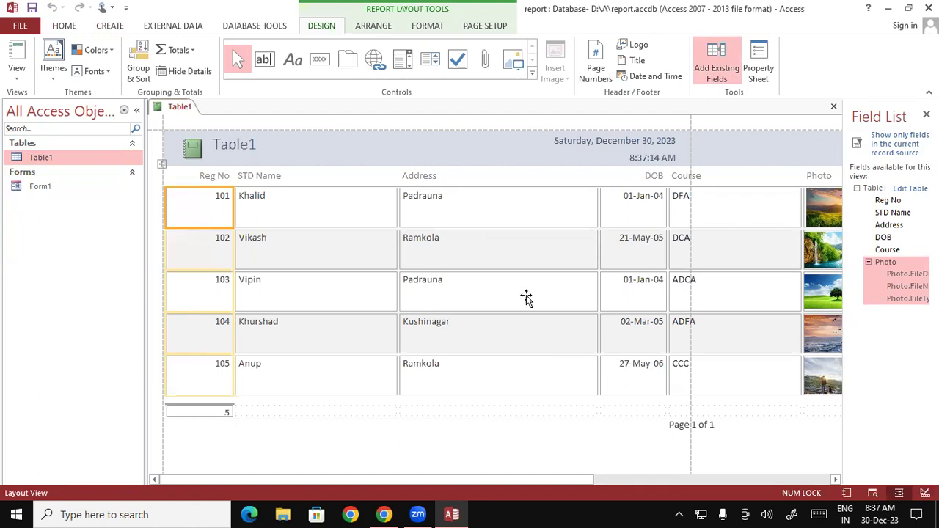
right_click(177, 107)
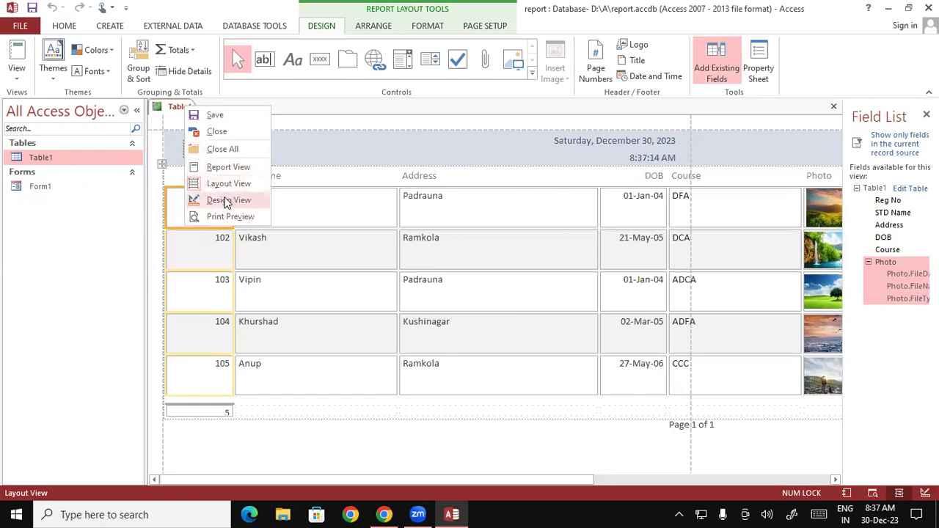
left_click(221, 203)
- Narrow the STD Name and Address boxes and stretch the Photo box to make detail rows taller
left_click(341, 200)
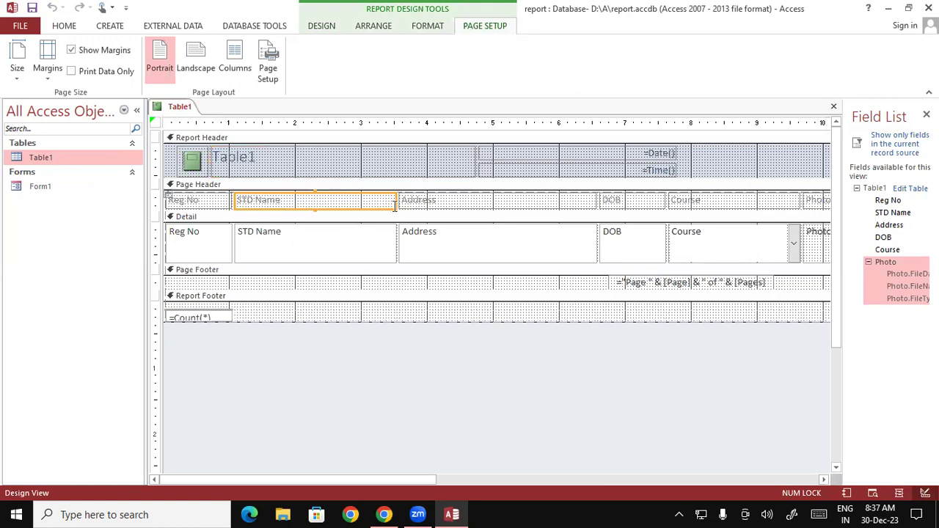
left_click(386, 258)
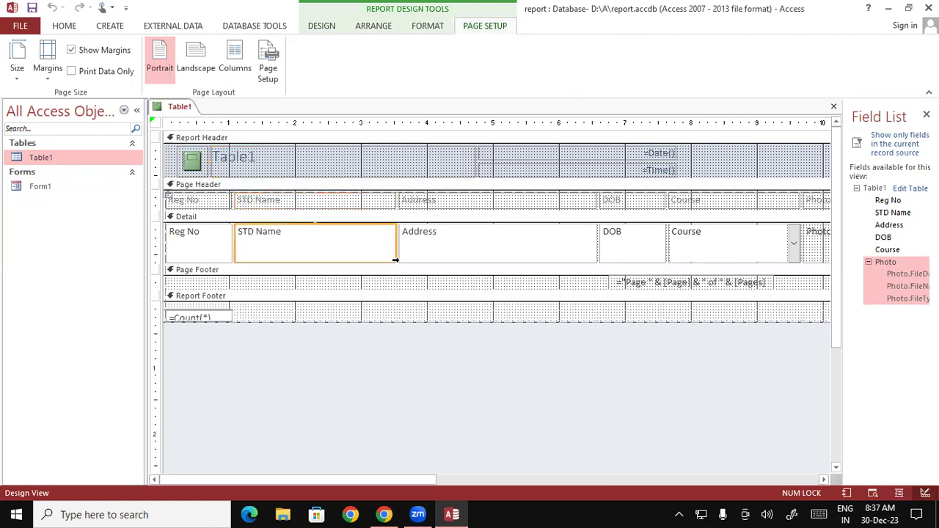
mouse_move(395, 259)
left_mouse_down()
mouse_move(312, 254)
mouse_move(318, 246)
left_mouse_up()
left_click(433, 244)
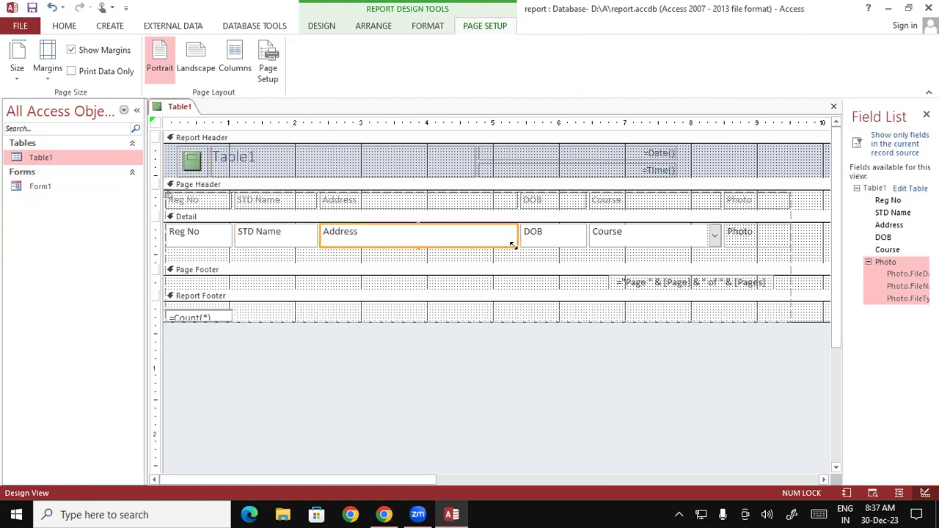
left_click_drag(515, 246, 427, 246)
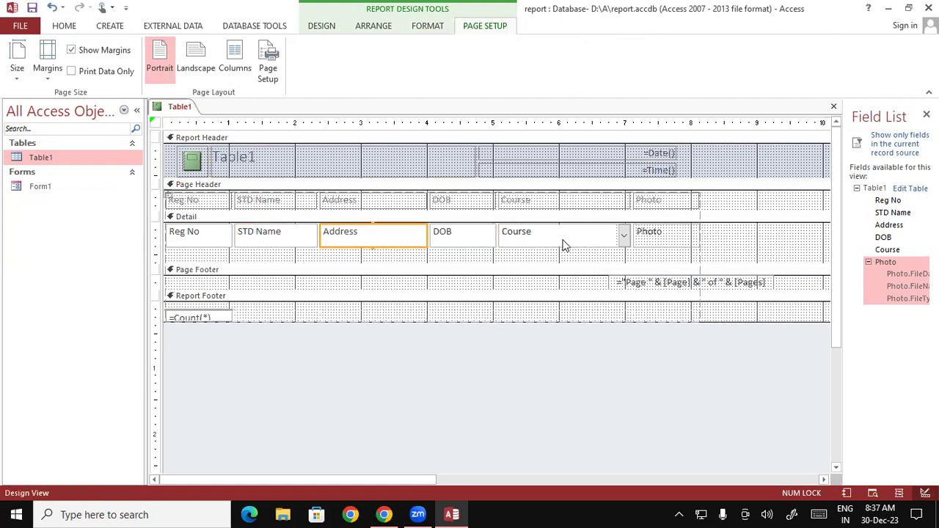
left_click(679, 239)
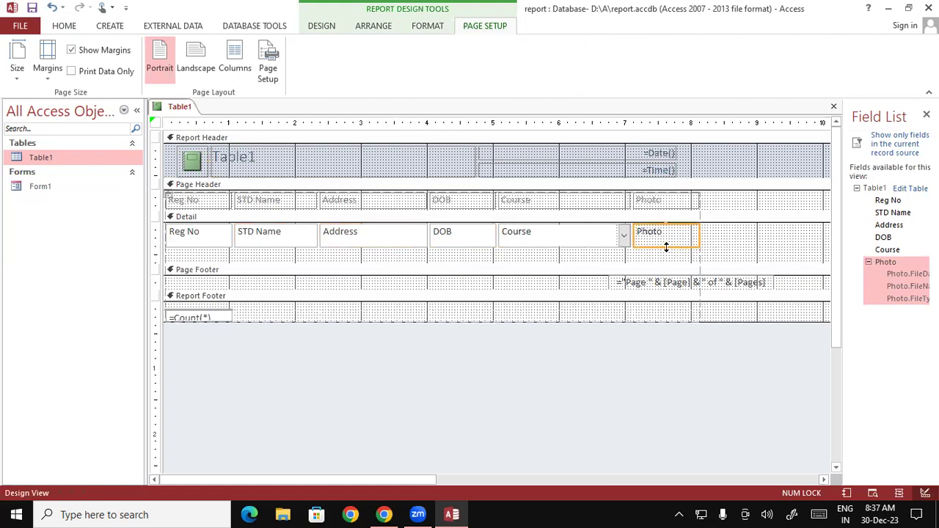
left_click_drag(667, 247, 667, 274)
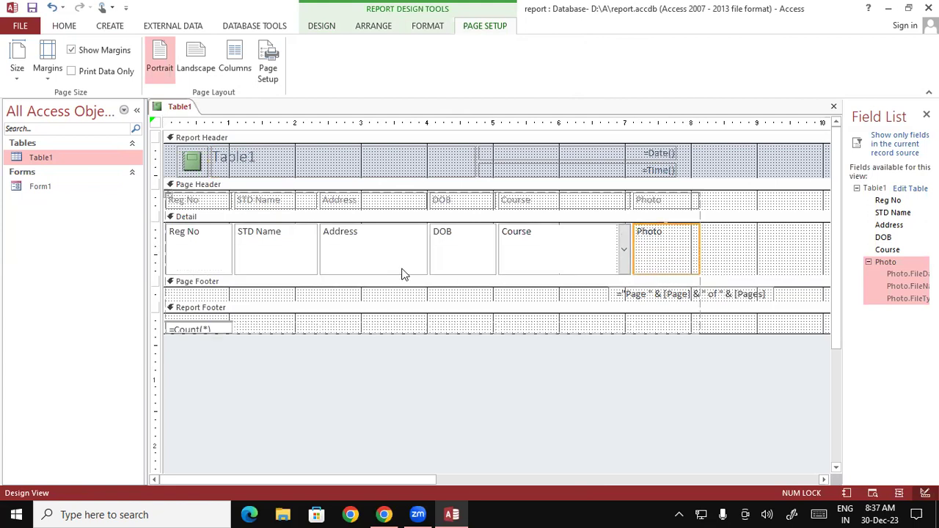
left_click(382, 282)
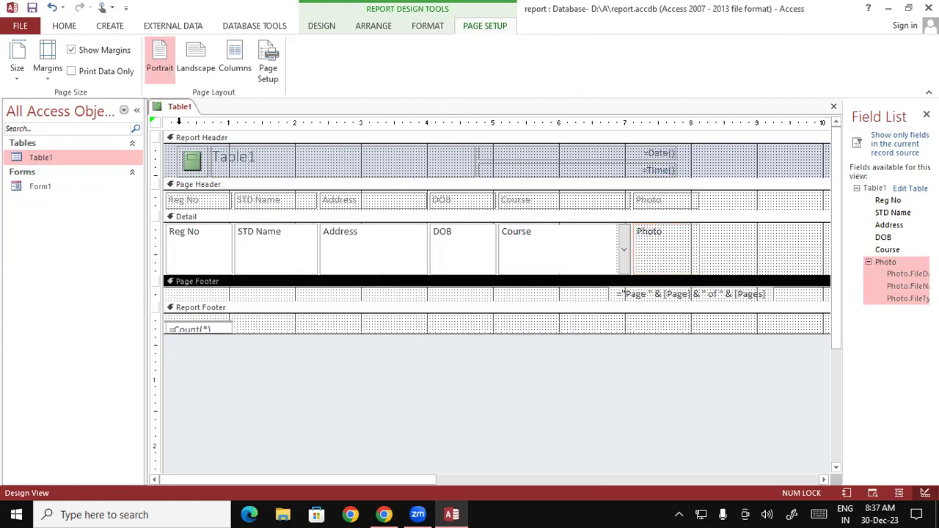
right_click(180, 108)
- View the Table1 report's five records with photos, check record 101, and open Form1 alongside
left_click(217, 166)
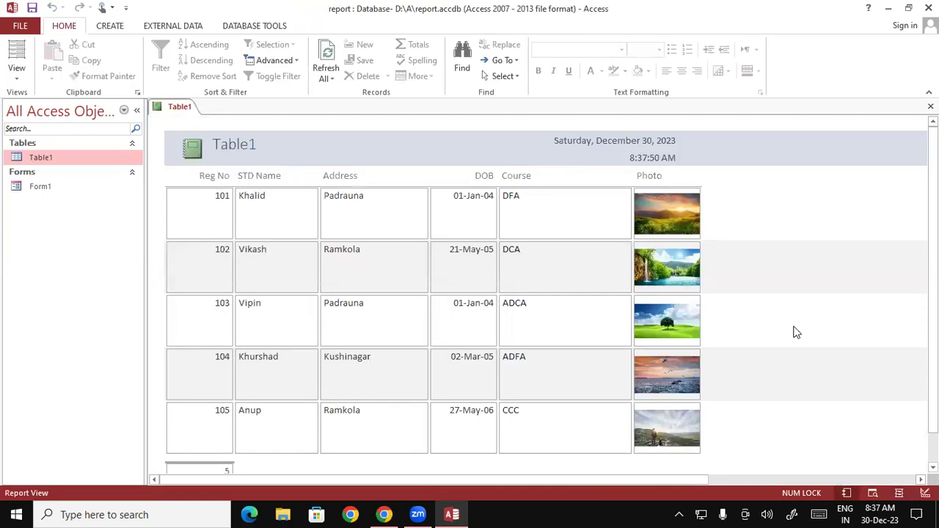
scroll(780, 333, "down", 1)
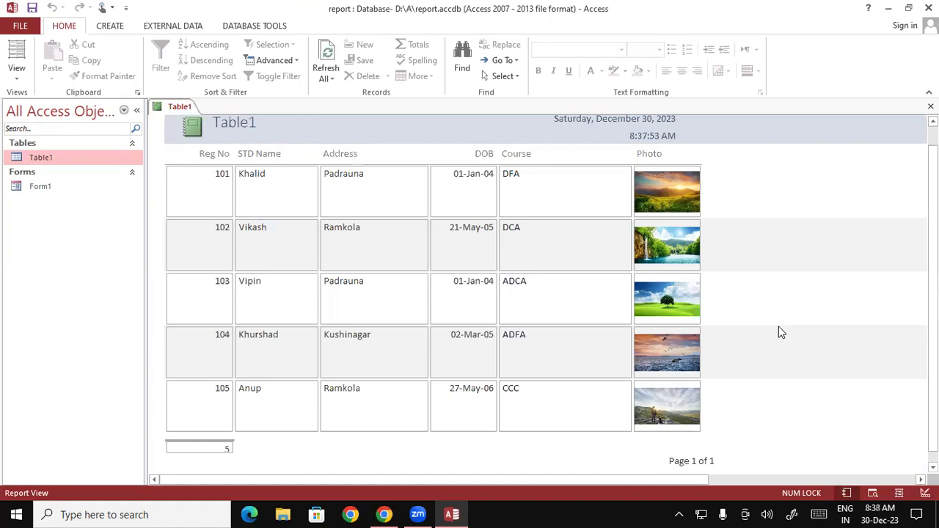
scroll(780, 332, "up", 1)
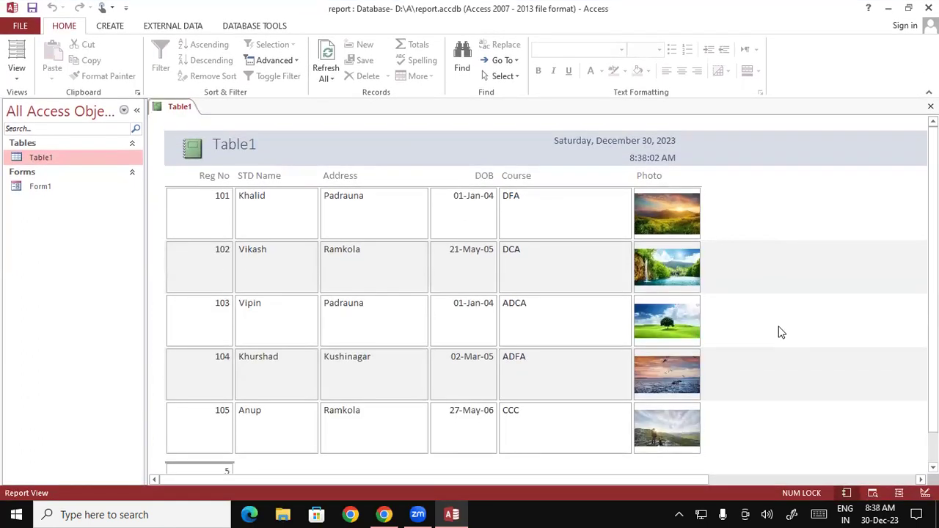
left_click(188, 228)
left_click(269, 227)
left_click(368, 228)
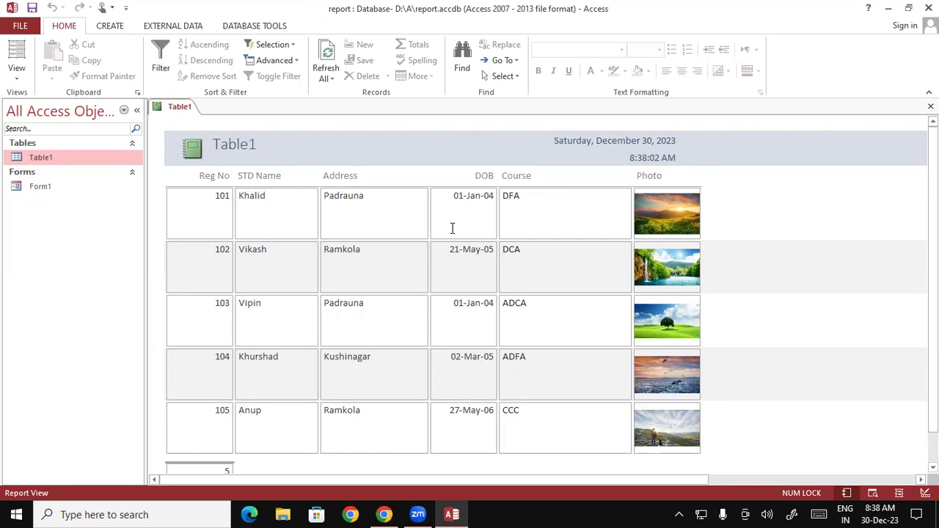
double_click(41, 191)
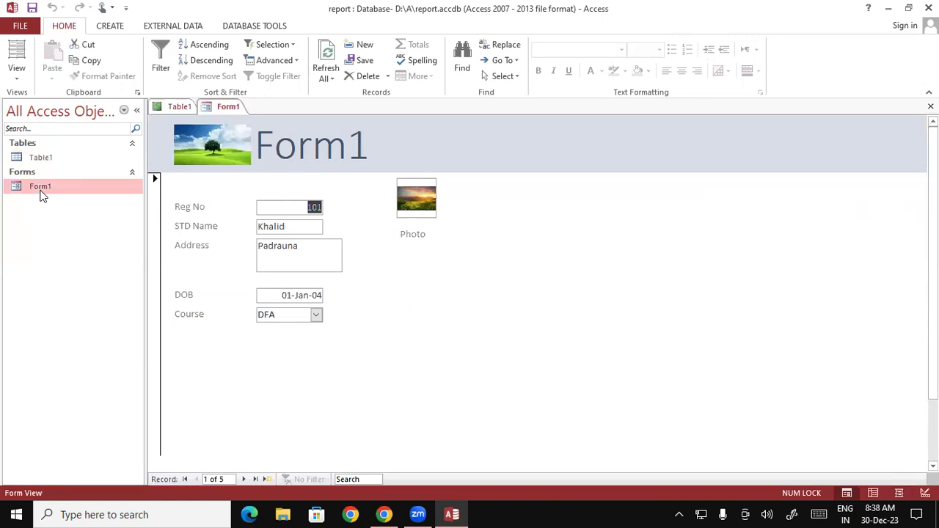
left_click(170, 116)
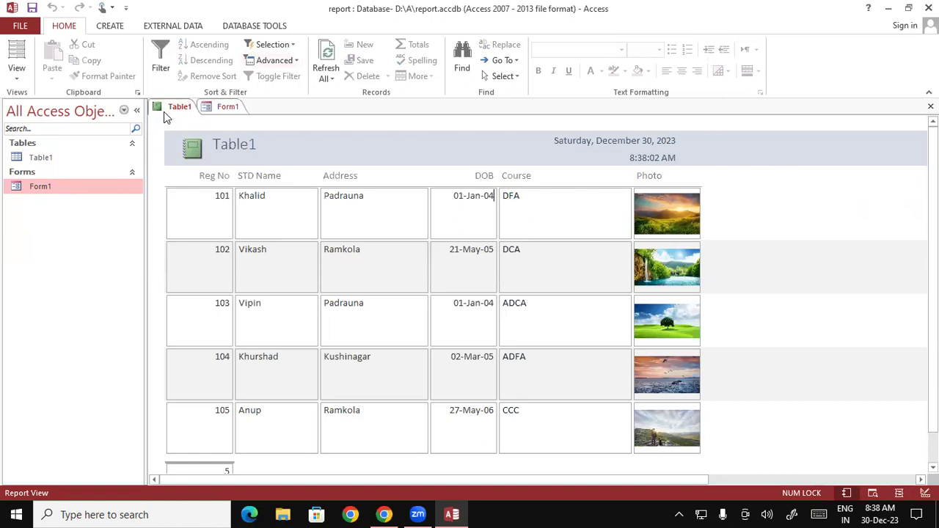
- Save the Table1 report with the name 'Report'
right_click(173, 115)
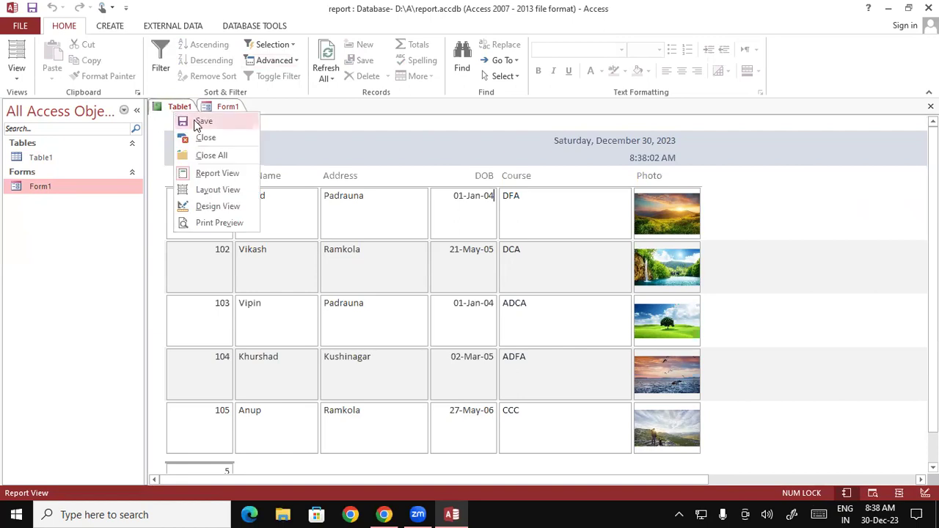
left_click(194, 120)
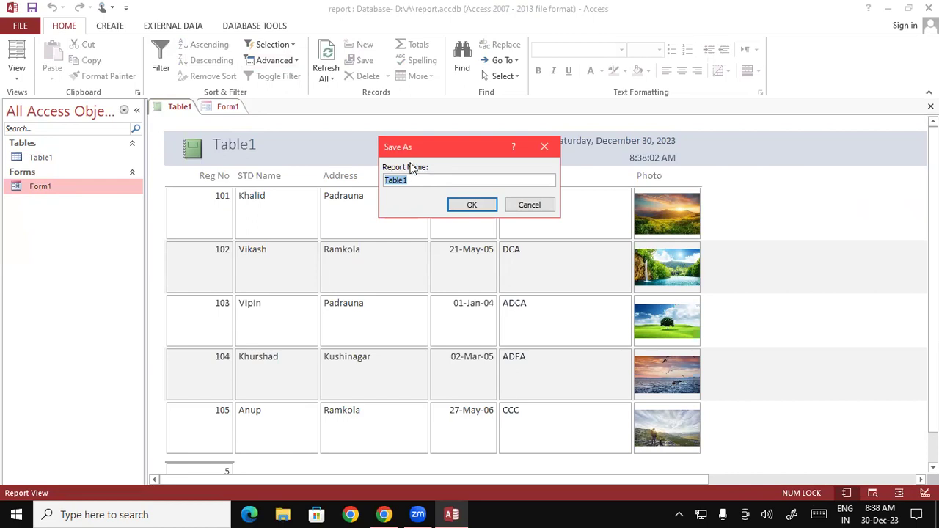
type("Report")
left_click(458, 205)
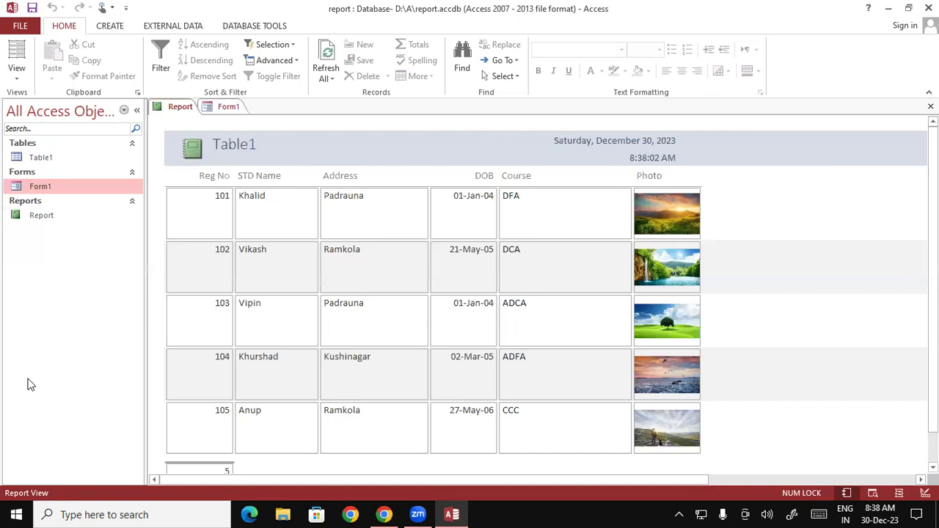
- Open Table1, Form1 and Report from the navigation pane, cycling twice and ending on Report
double_click(35, 160)
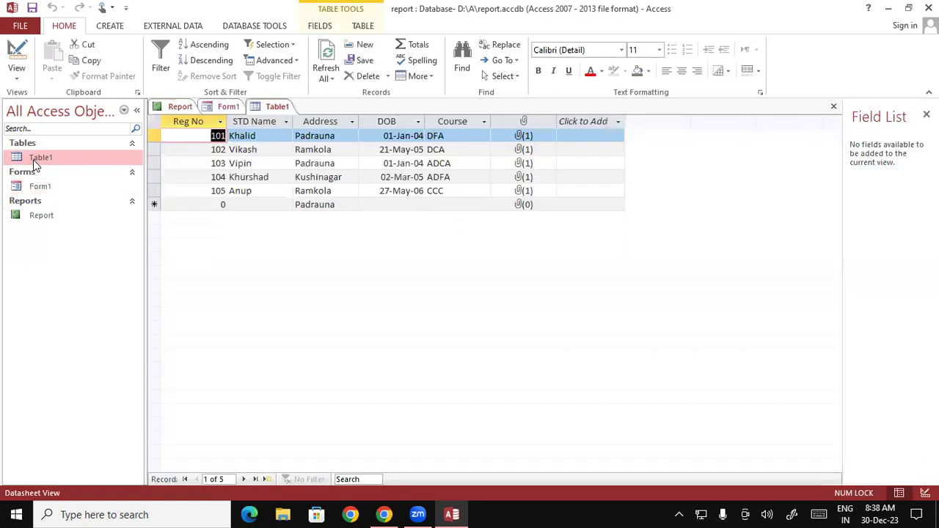
double_click(40, 188)
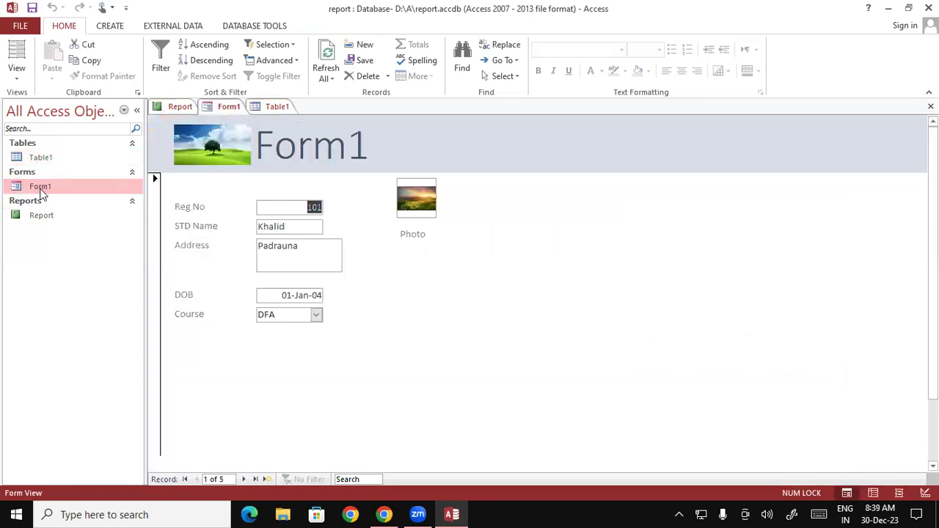
double_click(44, 216)
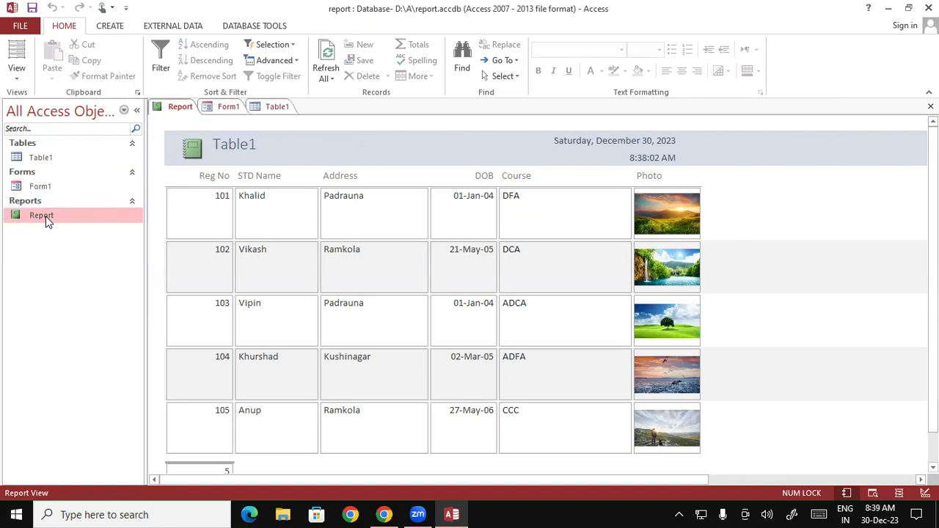
double_click(40, 159)
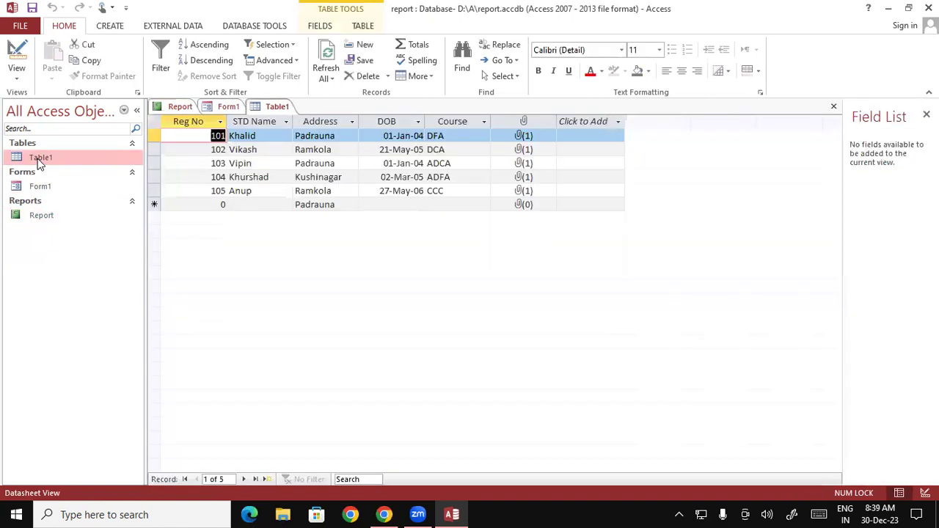
double_click(40, 188)
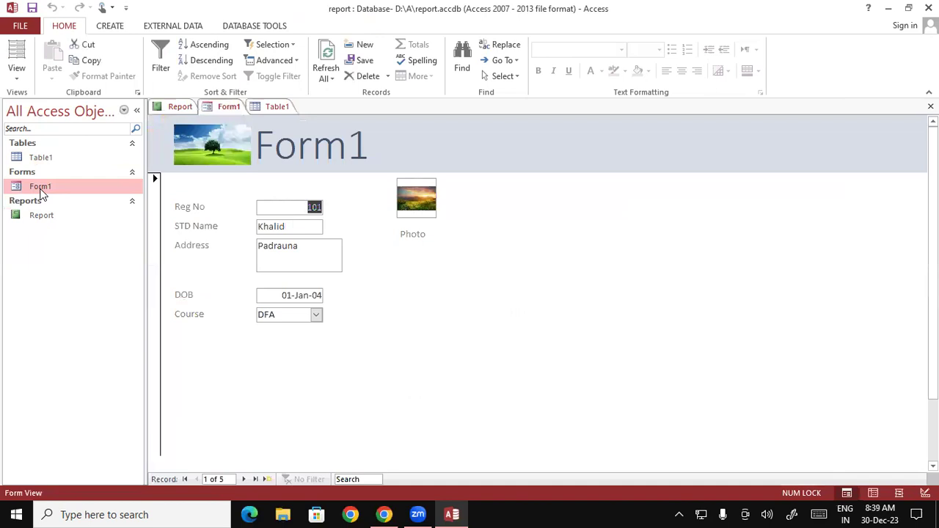
double_click(45, 218)
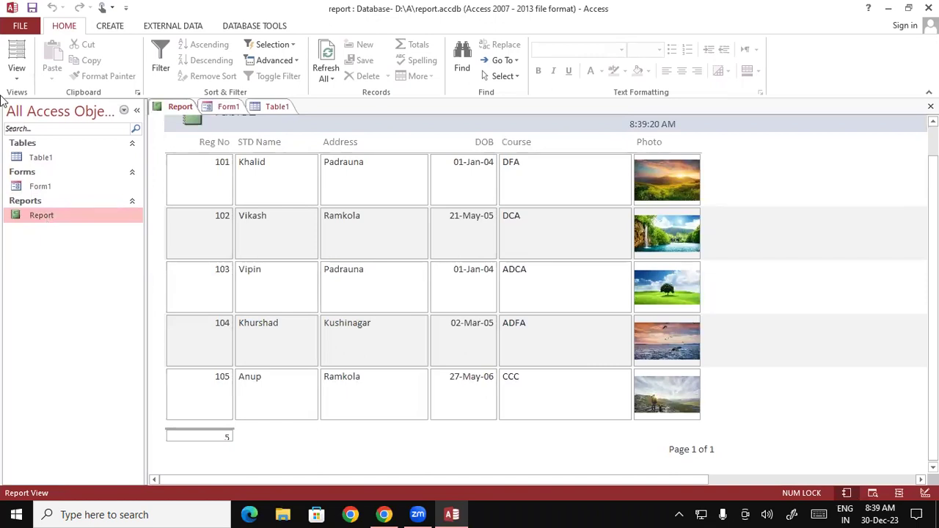
scroll(484, 205, "up", 1)
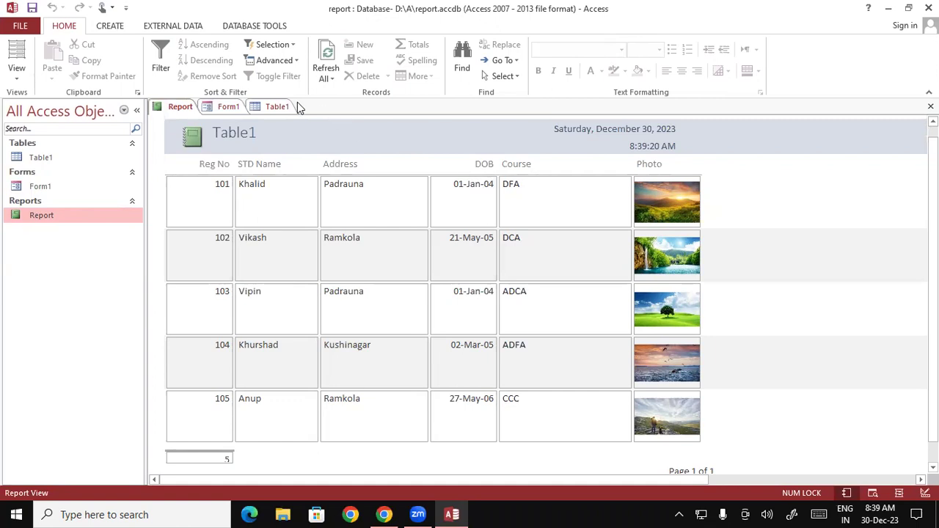
- Show the Report in Print Preview, zoomed out to the whole page
right_click(173, 110)
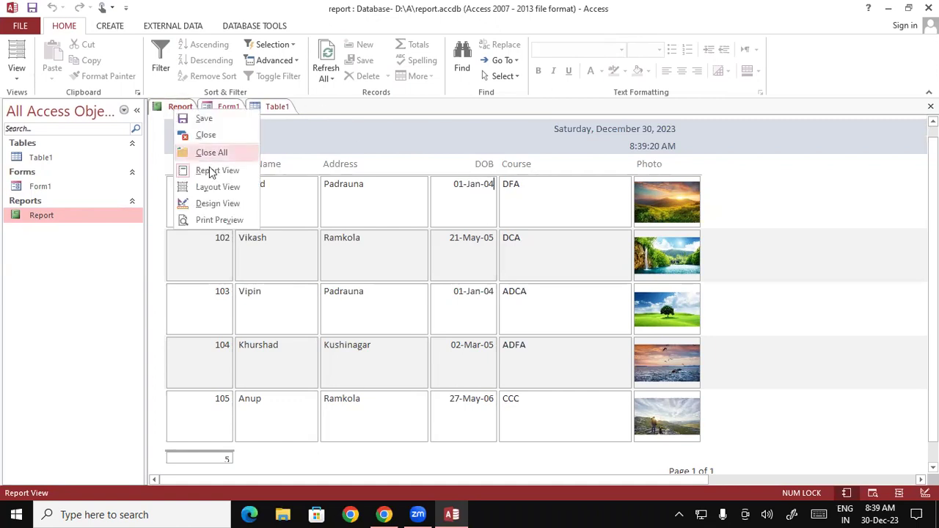
left_click(218, 220)
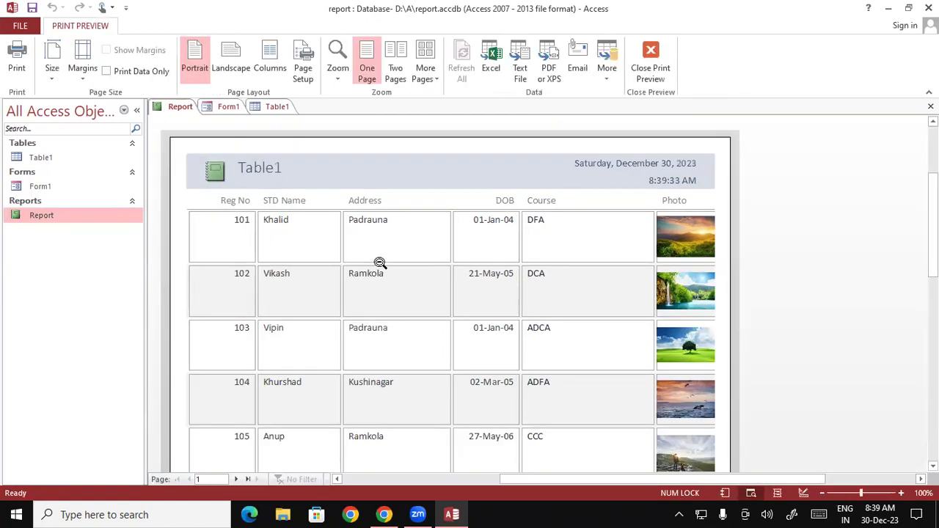
left_click(211, 405)
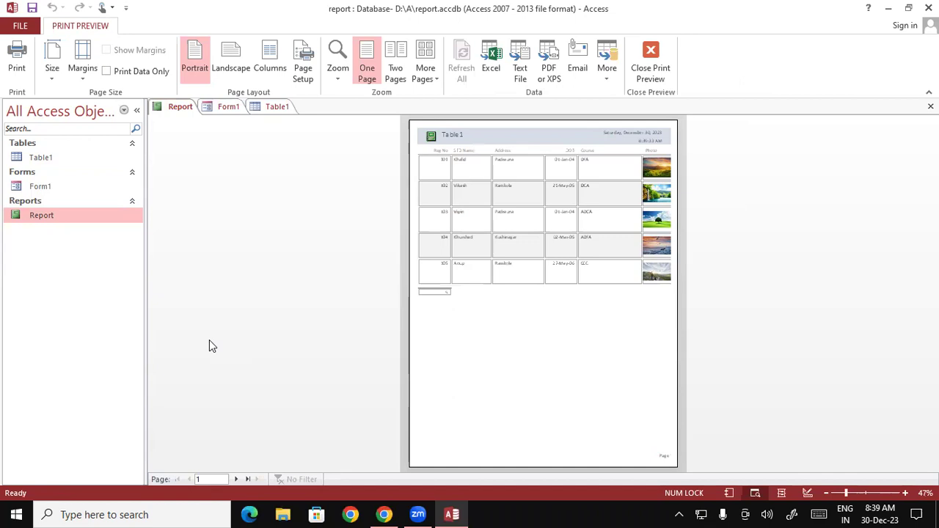
- Print the Report with Microsoft Print to PDF as 'Report' on the Desktop
left_click(18, 62)
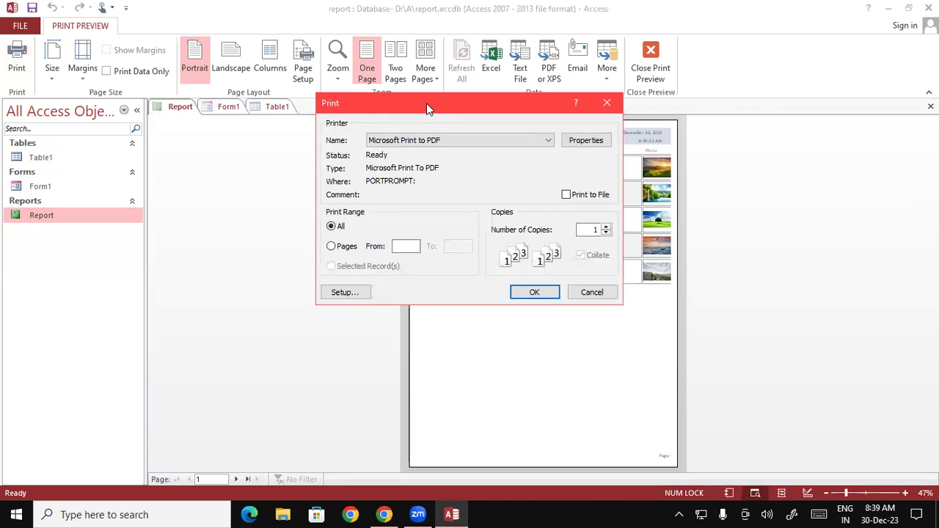
left_click_drag(426, 104, 173, 69)
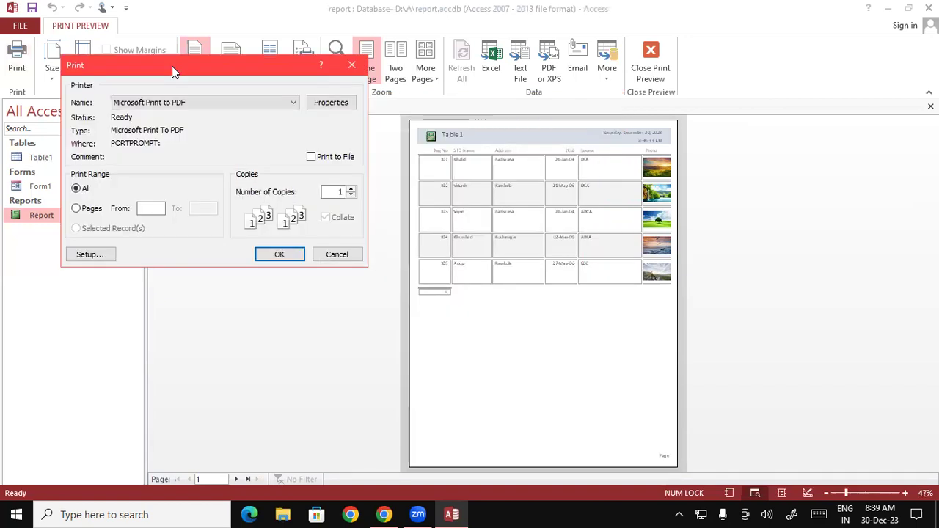
left_click(279, 257)
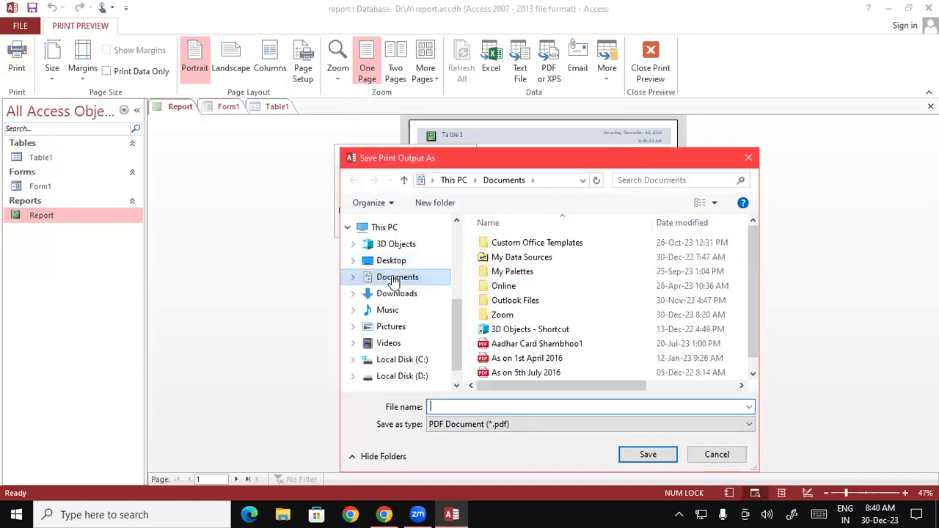
left_click(393, 263)
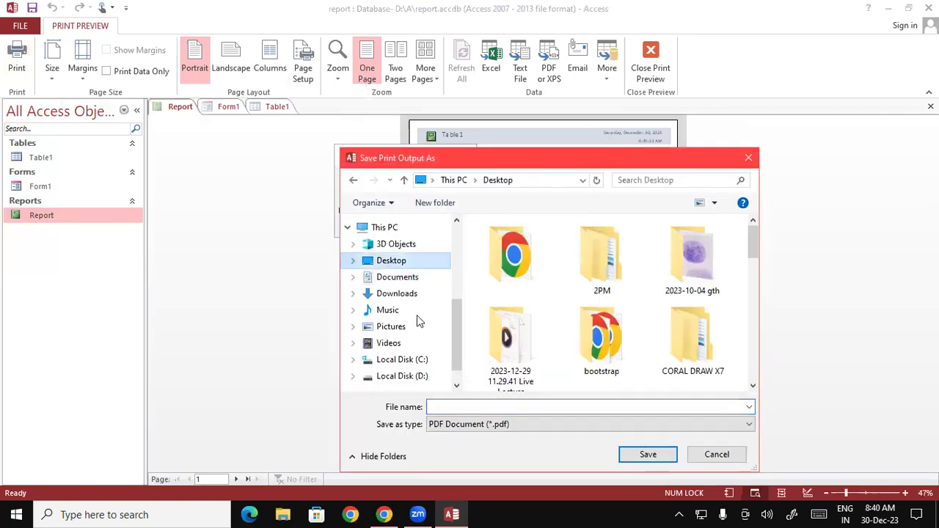
left_click(447, 405)
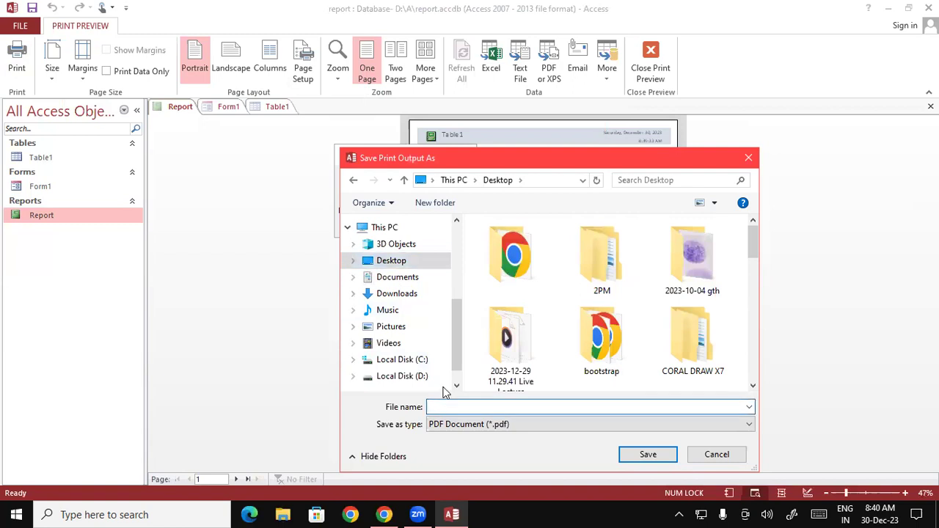
type("Repor")
type("t")
left_click(651, 455)
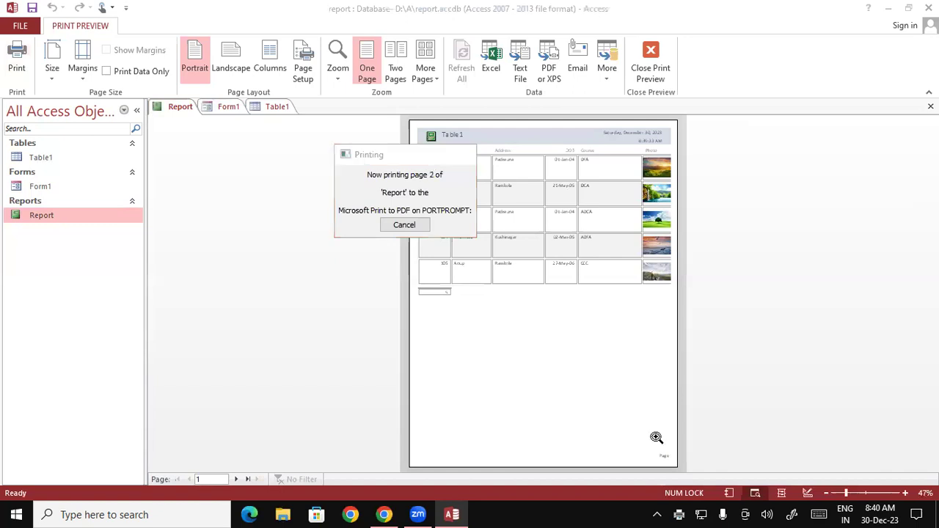
- Minimize Access and the browser, then open Report.pdf from the desktop
left_click(889, 11)
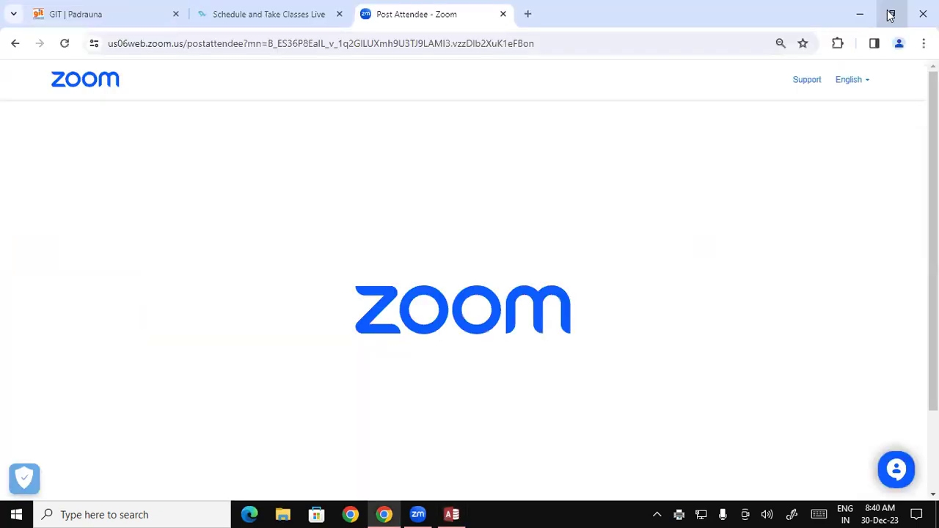
left_click(863, 18)
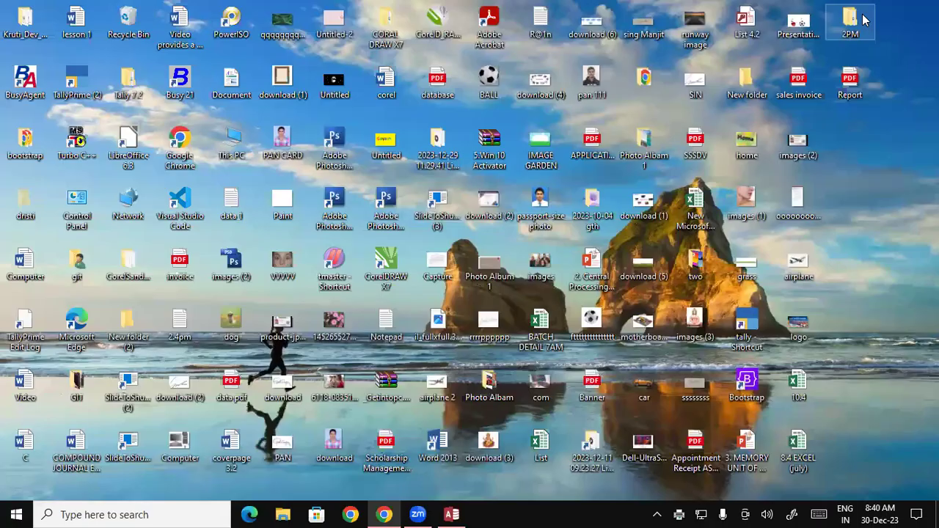
double_click(851, 81)
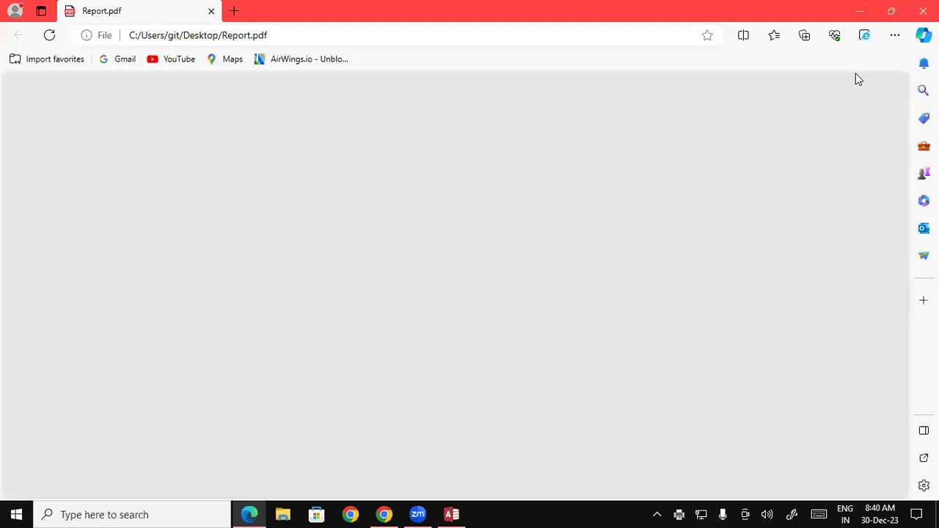
- Scroll through the two-page PDF, select the Table1 title, then close Edge
scroll(858, 79, "down", 1)
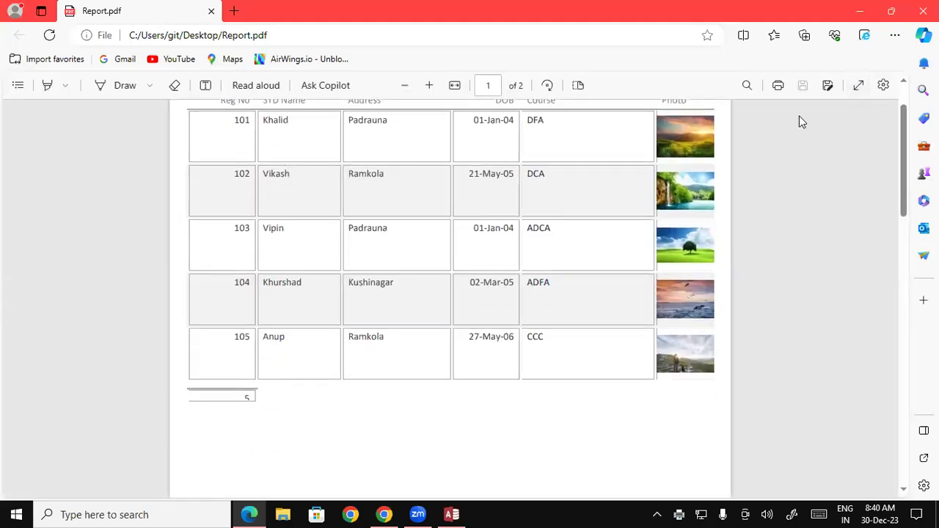
scroll(800, 118, "up", 1)
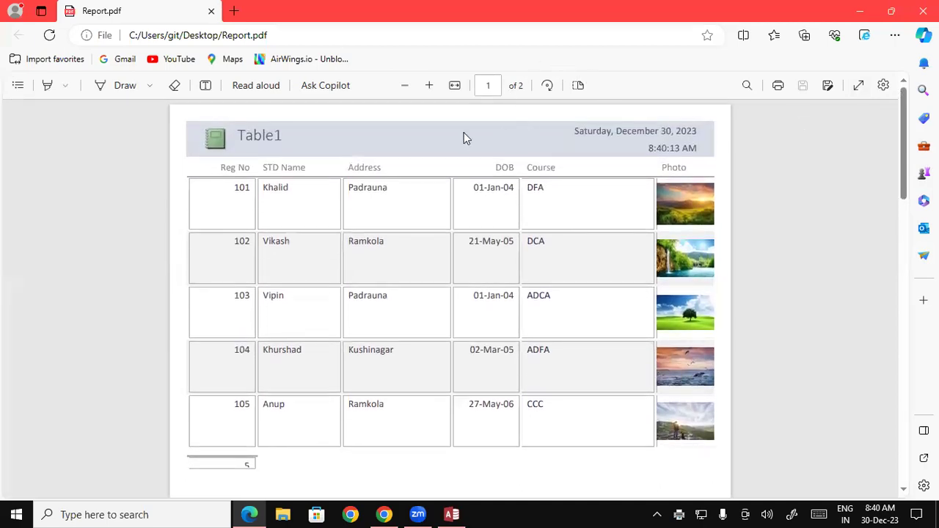
left_click_drag(237, 136, 299, 144)
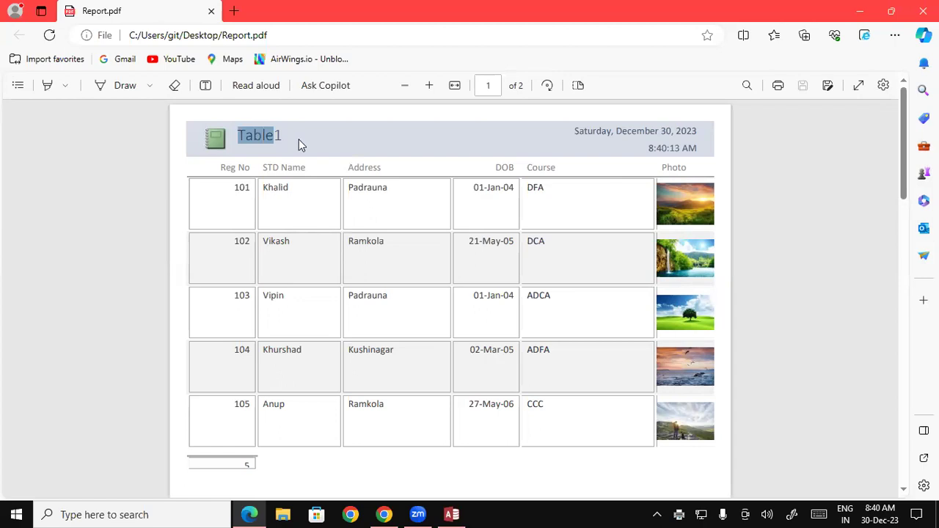
left_click(220, 142)
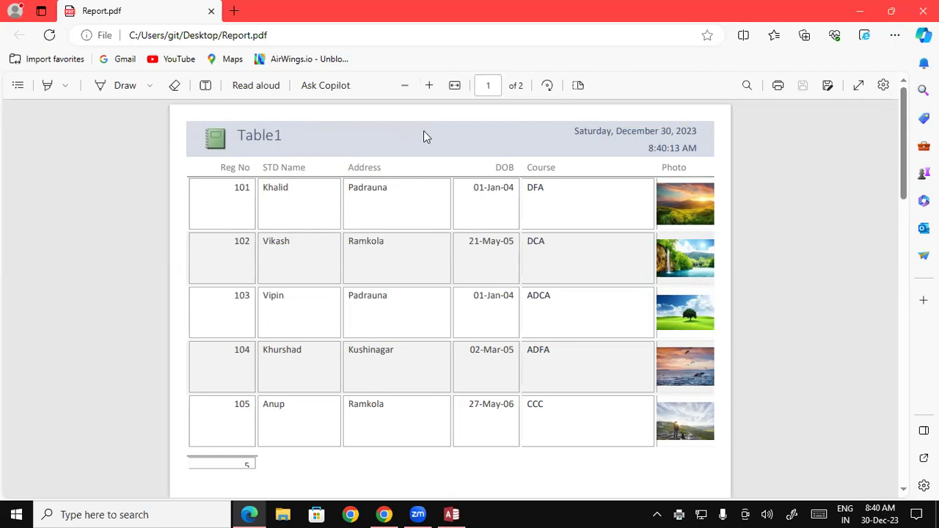
left_click(924, 11)
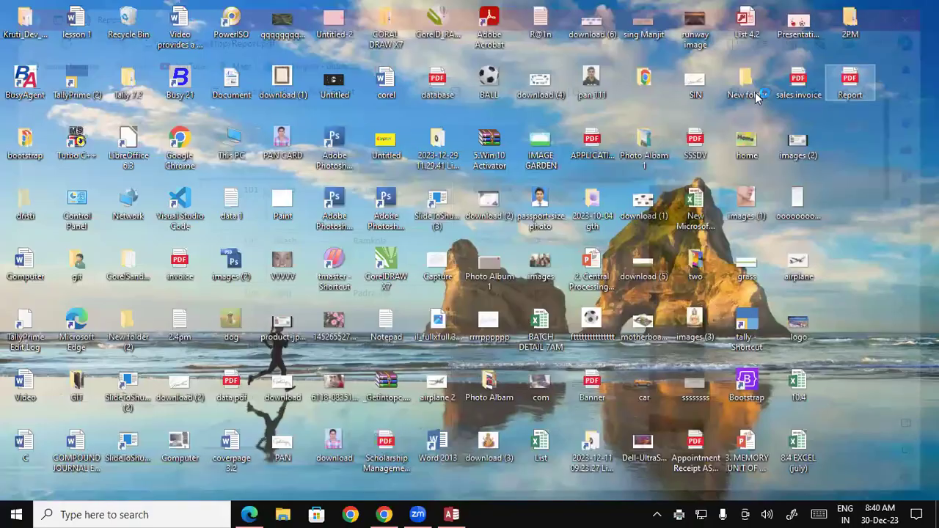
- Bring Access forward, close Print Preview, and switch the Report to Design view
left_click(455, 515)
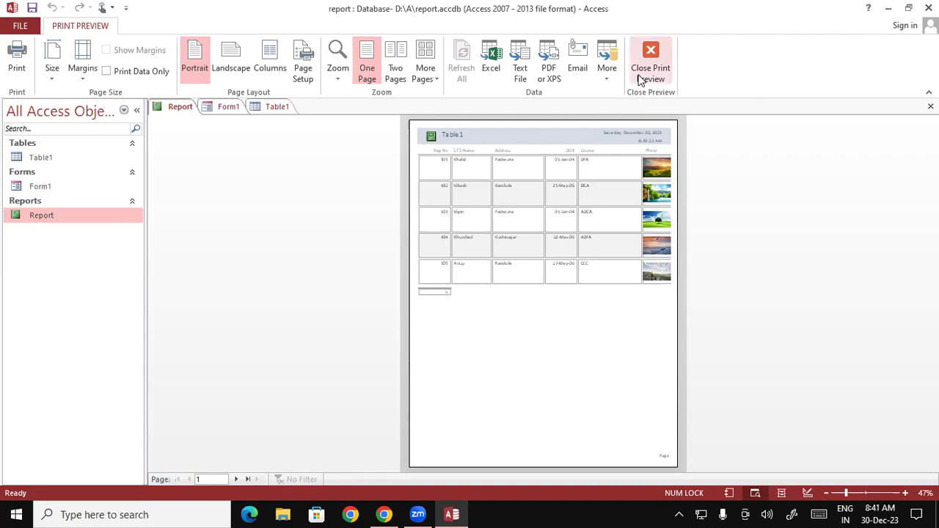
left_click(650, 71)
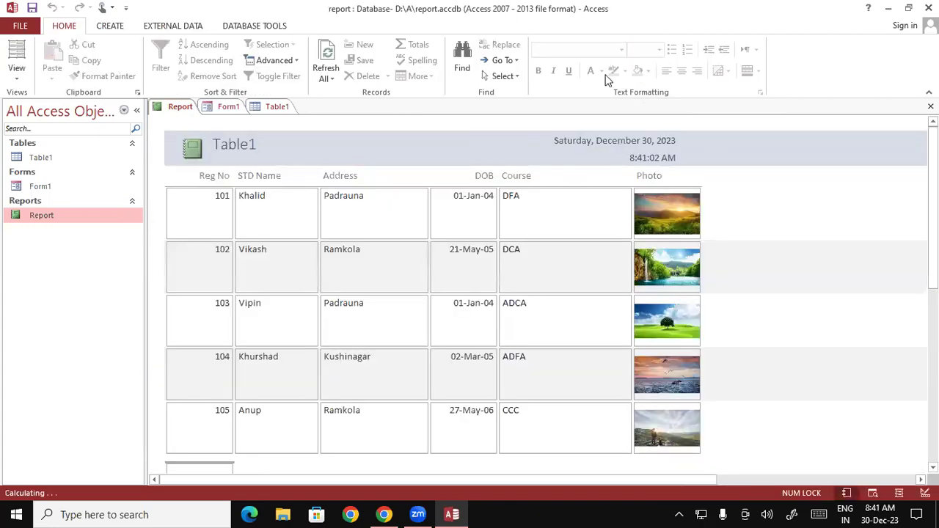
right_click(188, 109)
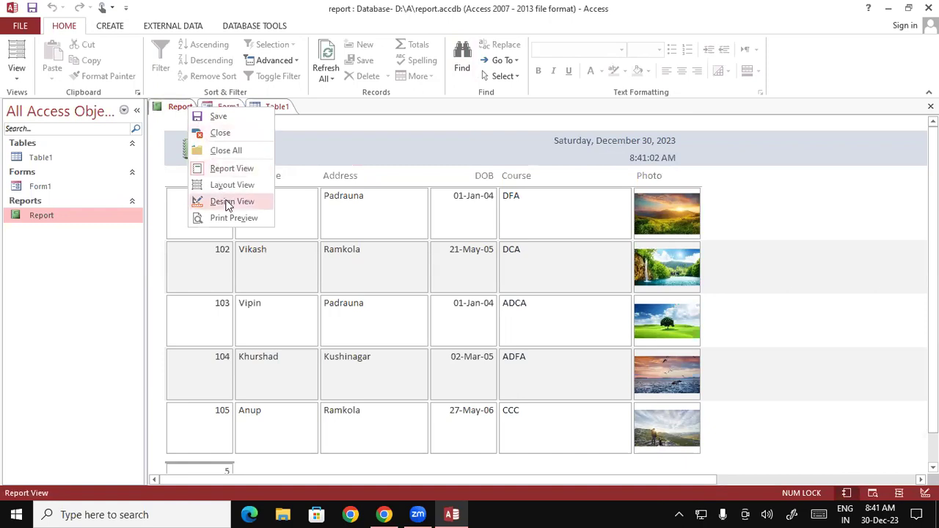
left_click(227, 202)
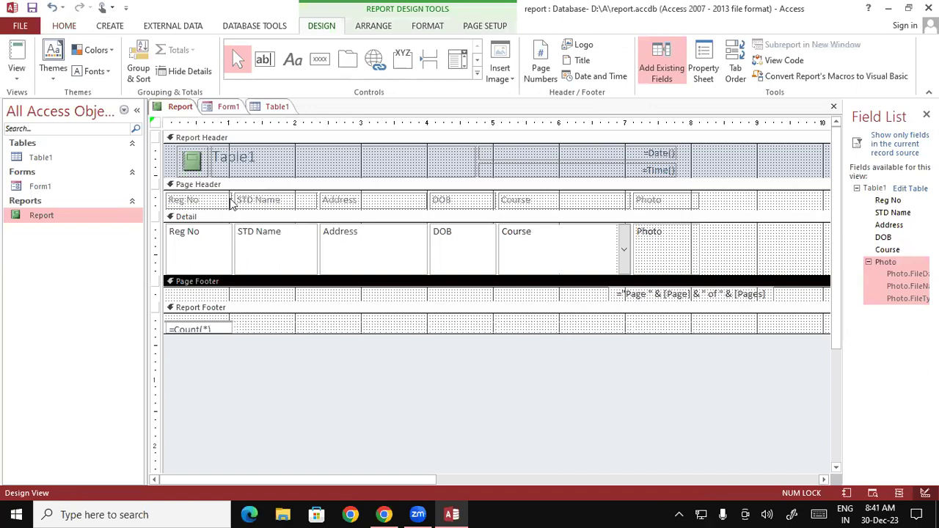
- Replace the 'Table1' header label text with 'Gayatri Institute of Technology'
left_click(269, 157)
double_click(269, 157)
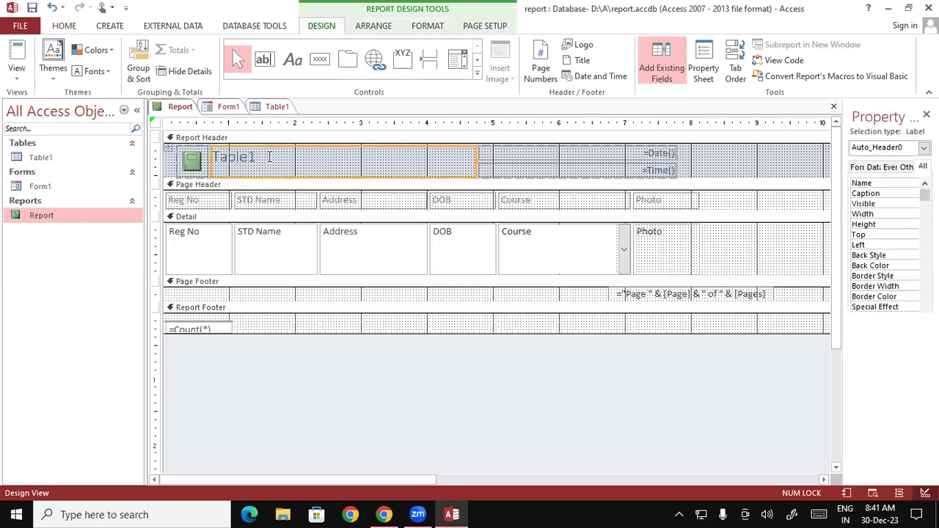
left_click(259, 157)
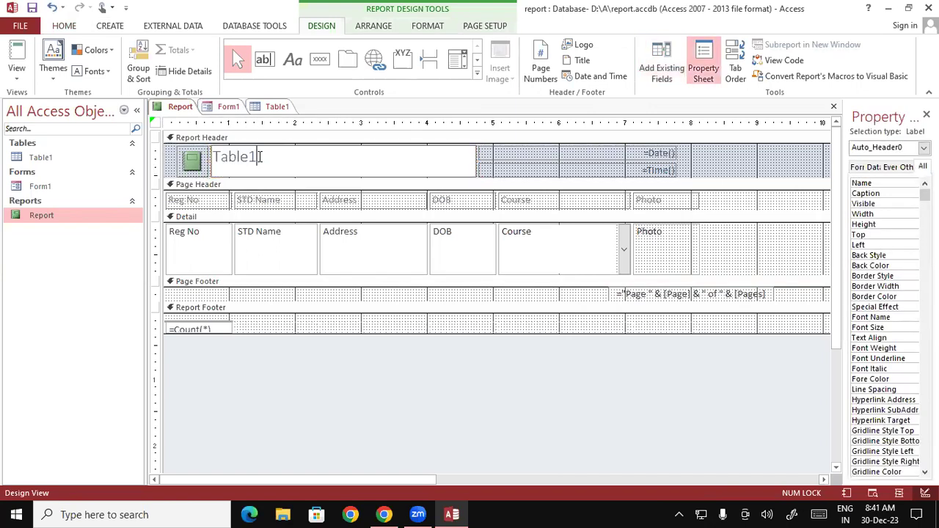
key("BackSpace")
key("BackSpace")
key("BackSpace")
key("BackSpace")
type("Gayatri In")
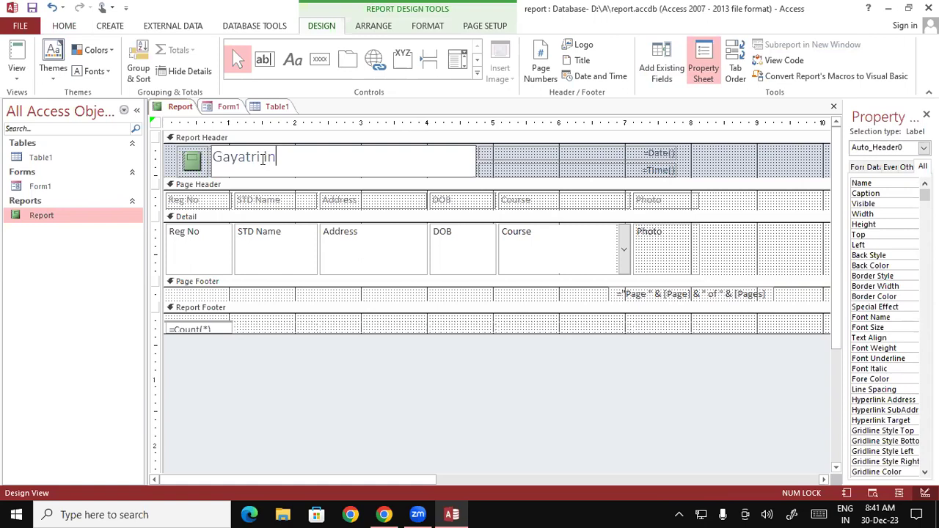
type("stitute of")
type(" Technology")
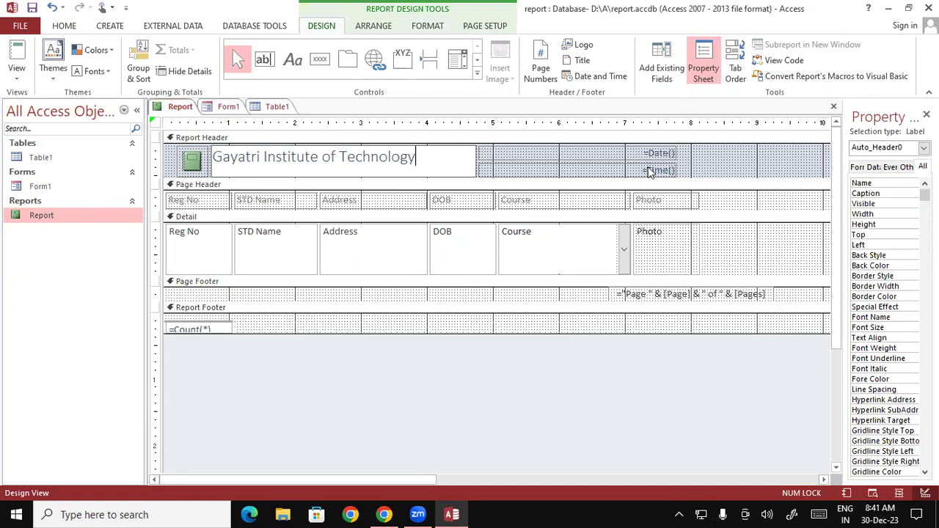
left_click(197, 163)
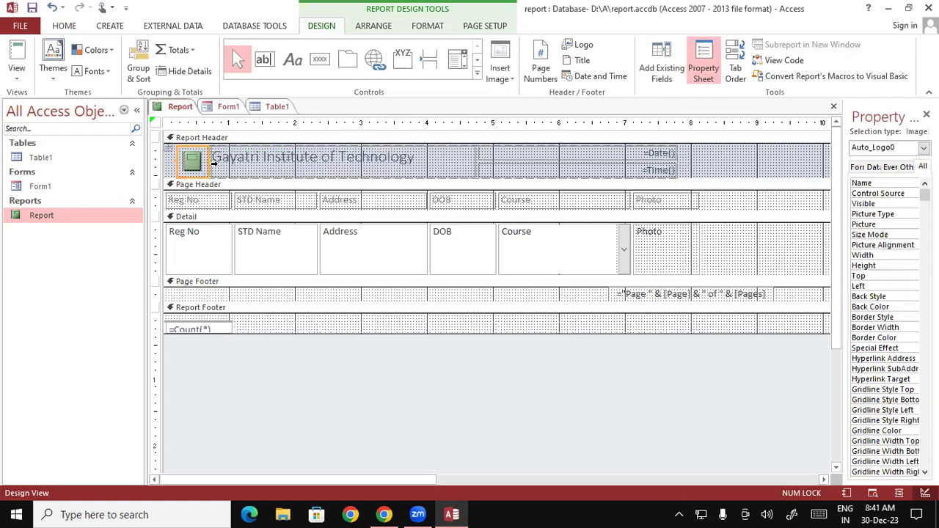
- Swap the header logo for the images (2) photo and drag its corner to enlarge it
left_click(579, 46)
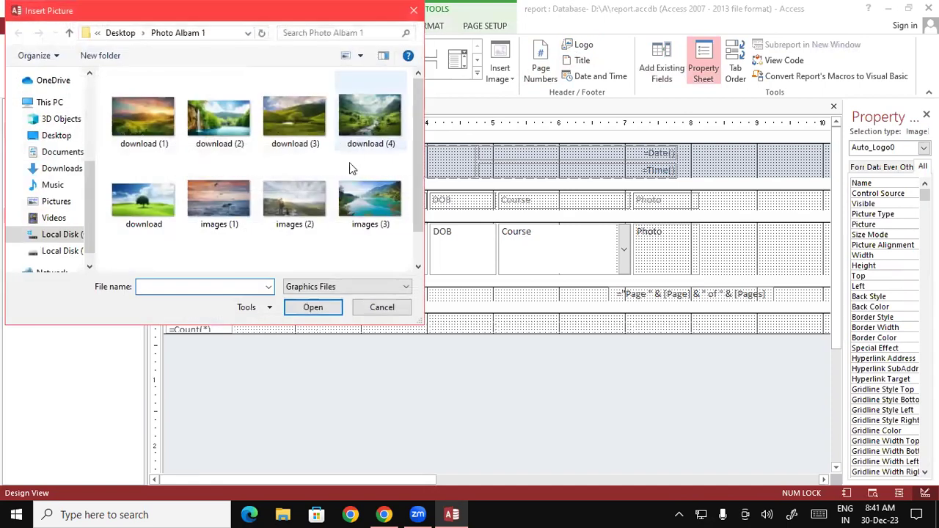
left_click(293, 209)
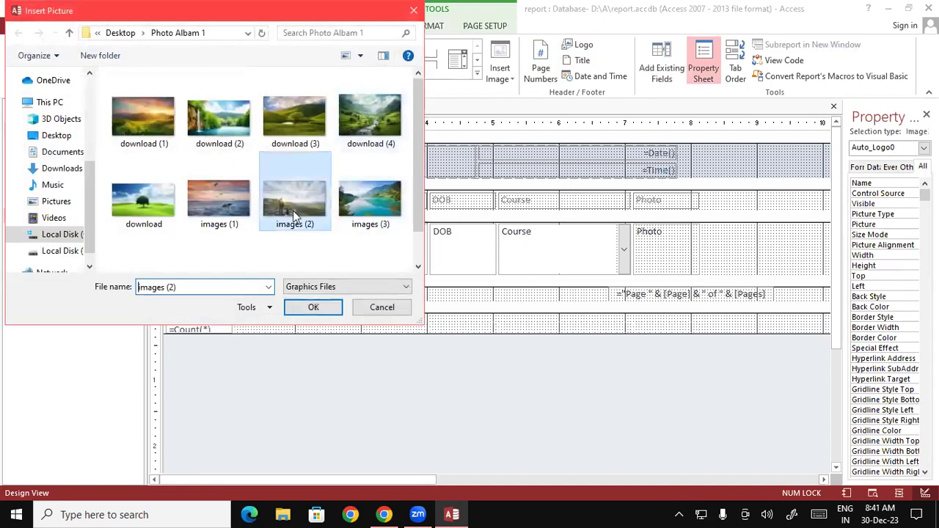
left_click(313, 307)
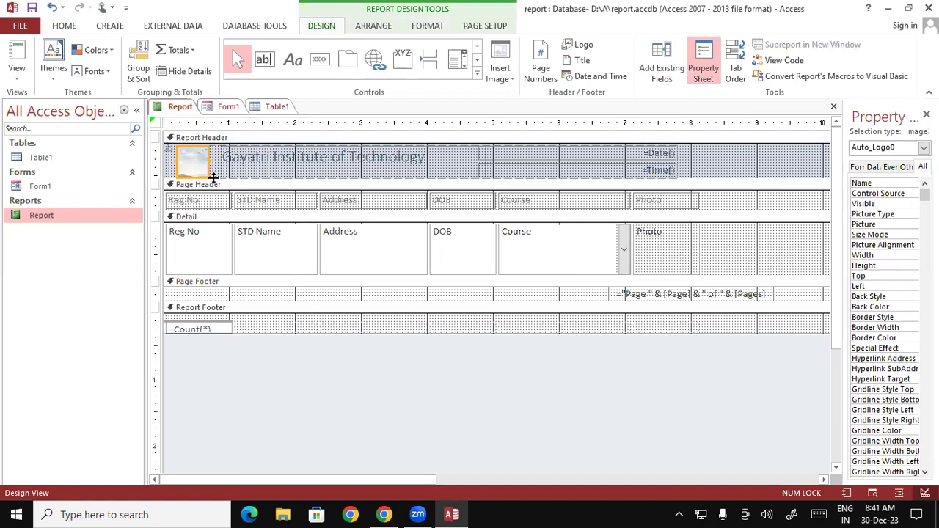
left_click_drag(208, 177, 229, 204)
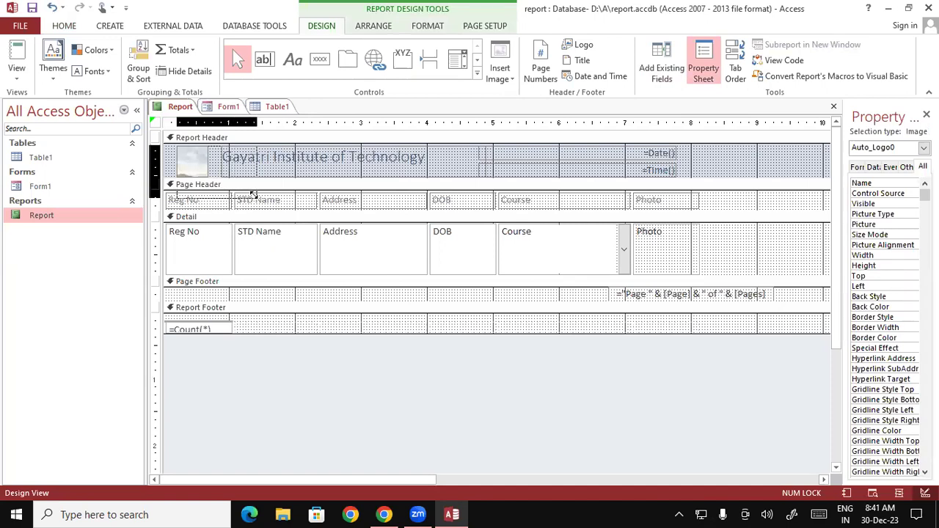
left_click_drag(229, 204, 253, 196)
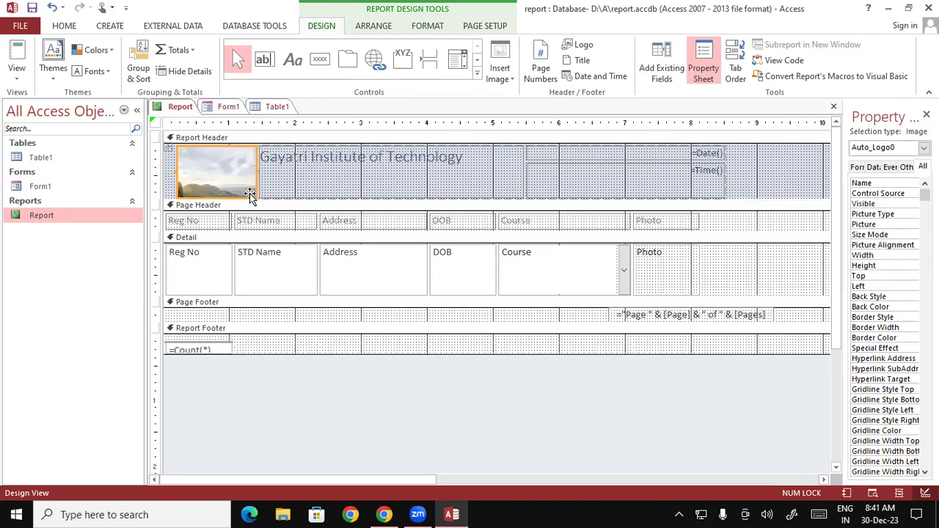
key("Delete")
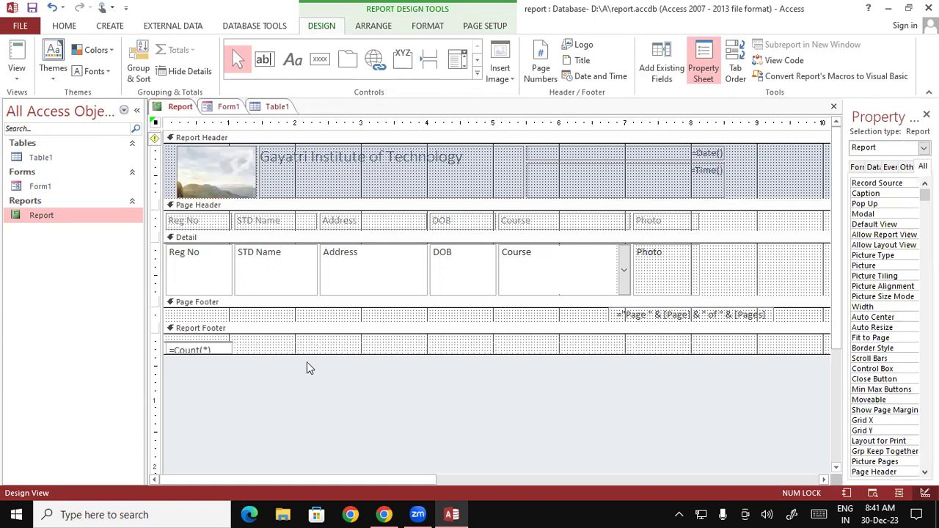
- Preview the report in Report View, scroll through the five student records, then close it
right_click(176, 107)
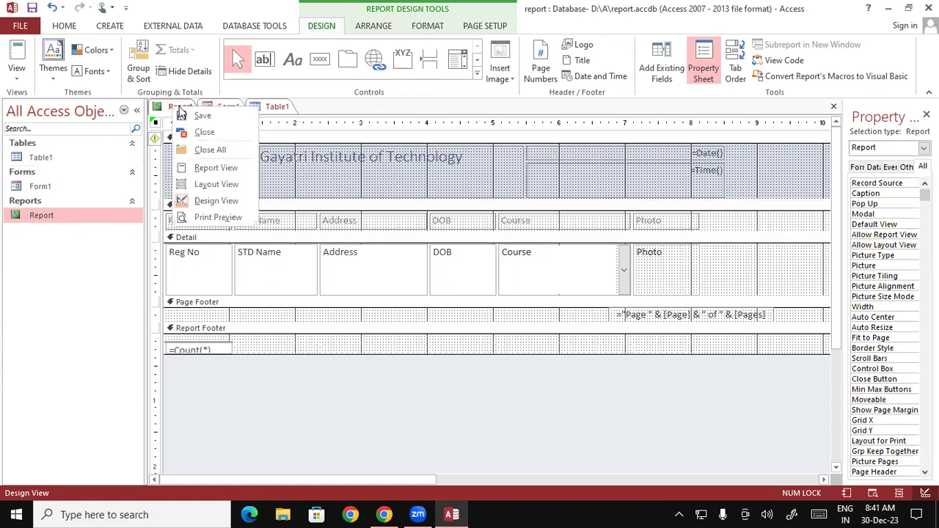
left_click(184, 120)
right_click(178, 110)
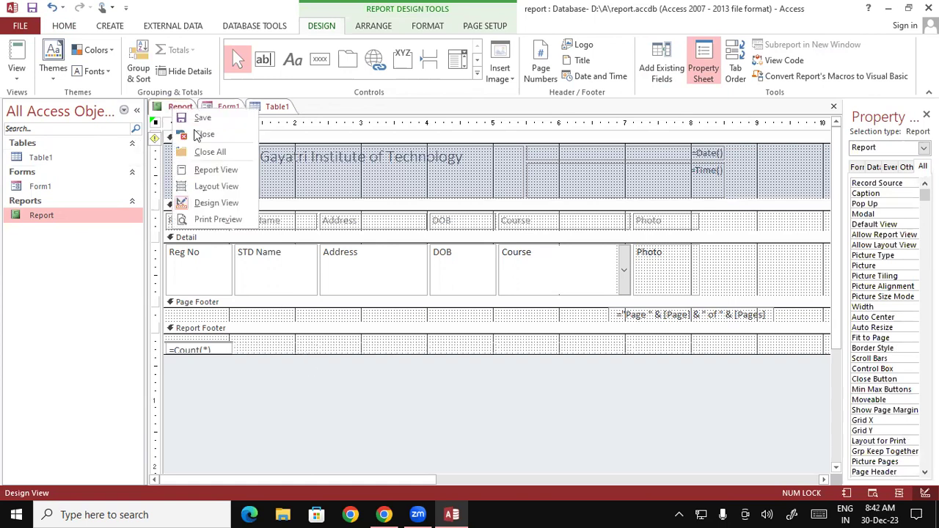
left_click(212, 171)
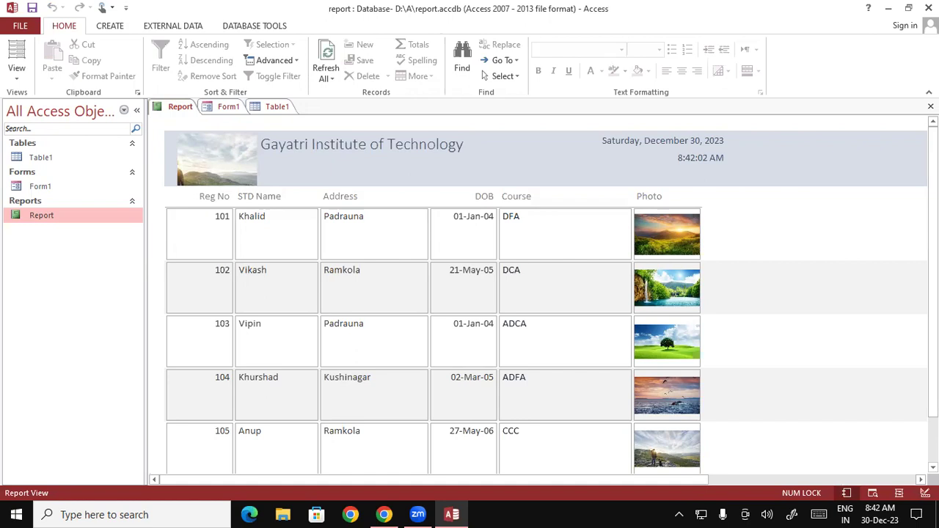
scroll(293, 229, "down", 2)
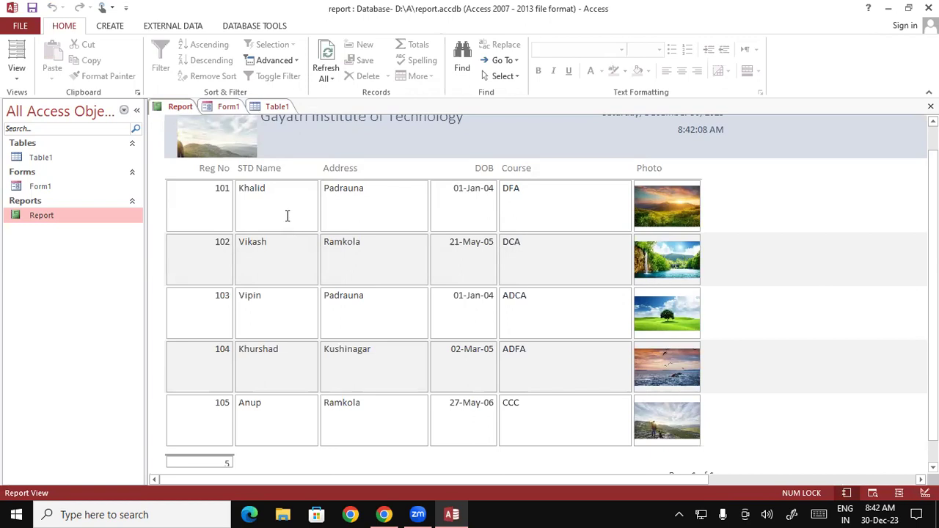
scroll(191, 117, "down", 2)
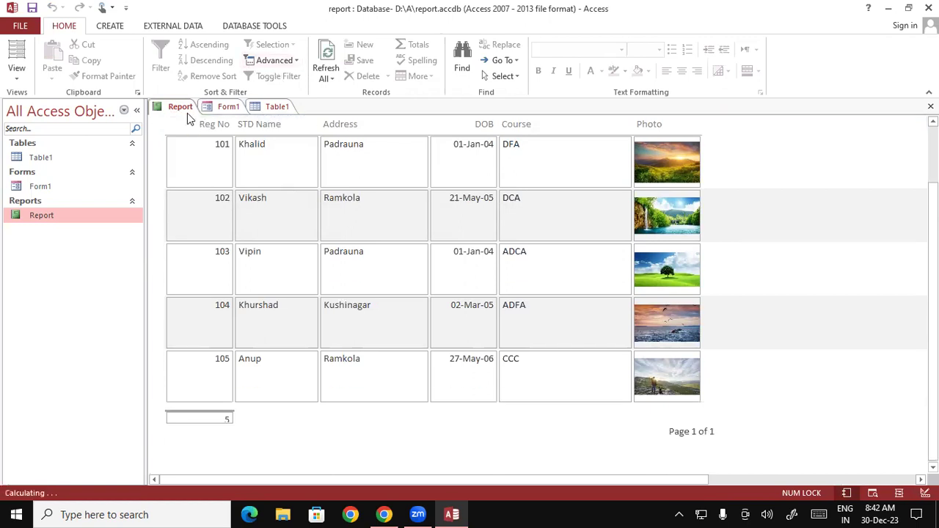
right_click(188, 110)
left_click(217, 149)
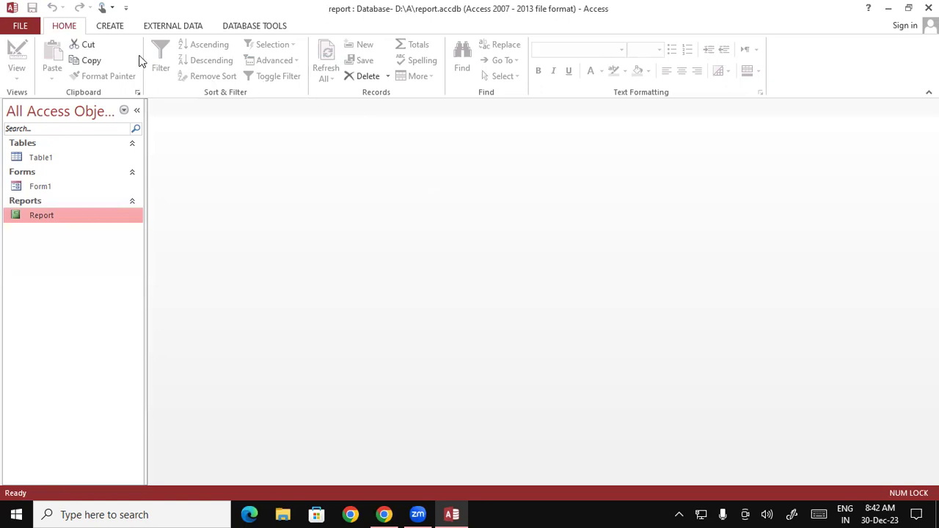
- Create Report1 from Table1 with the Report command and switch it to Design View
left_click(119, 29)
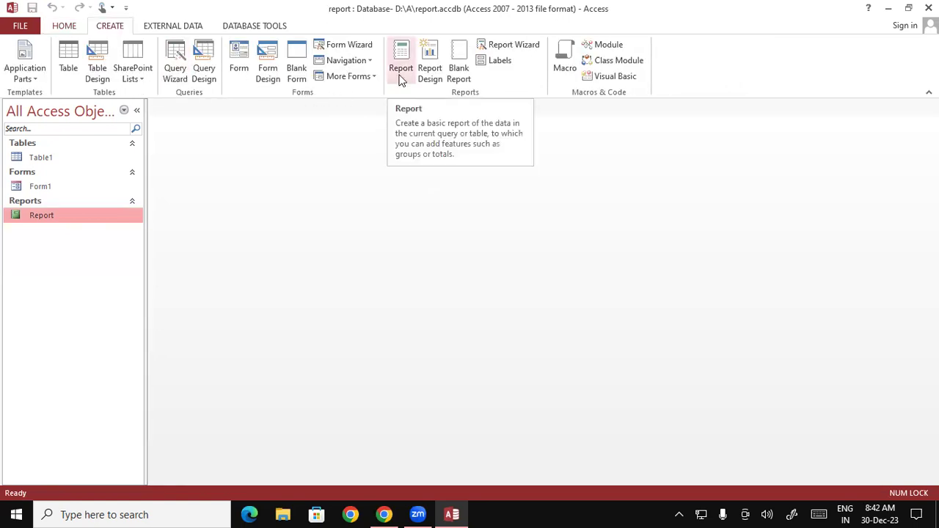
left_click(457, 68)
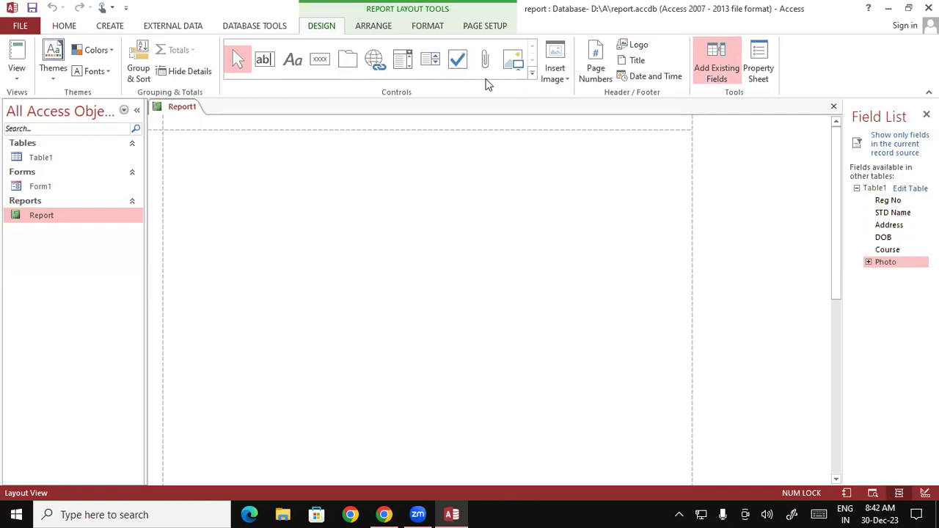
right_click(195, 110)
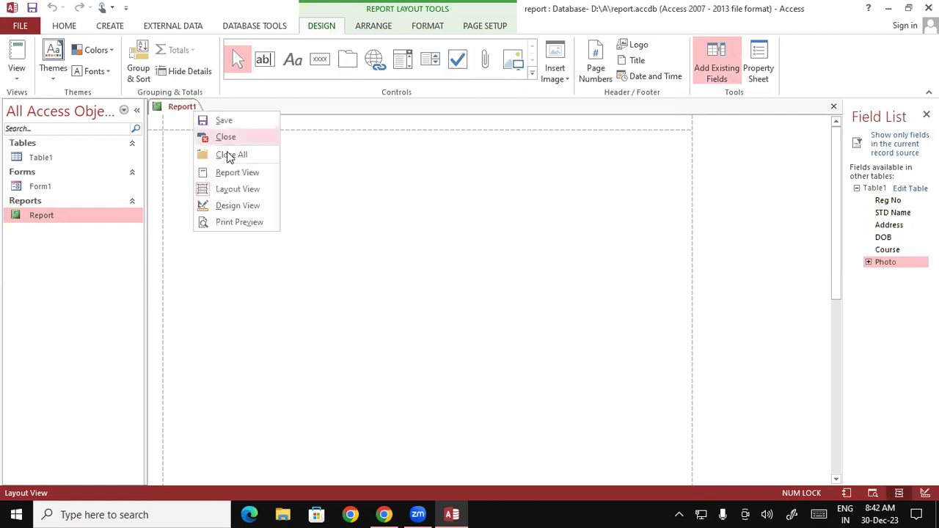
left_click(236, 205)
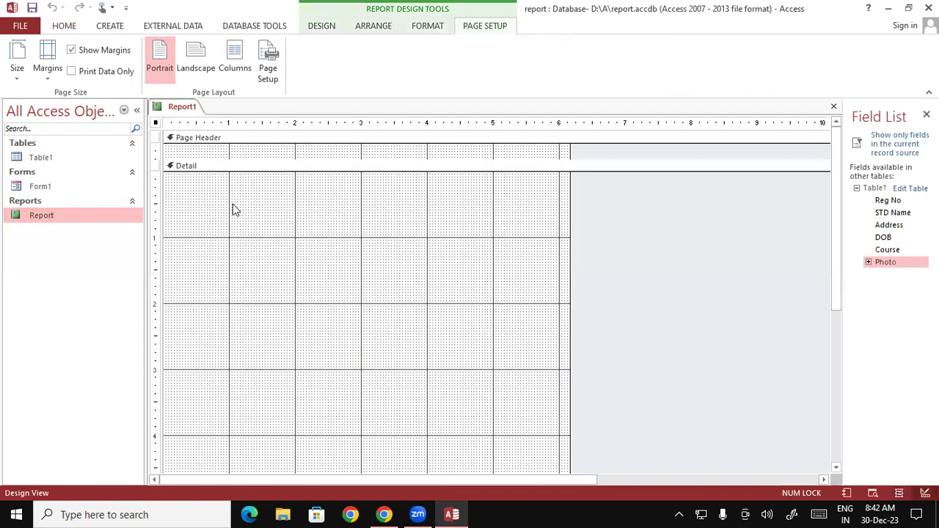
- Add Reg No, STD Name, Address, DOB, Course and Photo from the Field List to Detail
left_click(885, 202)
right_click(887, 206)
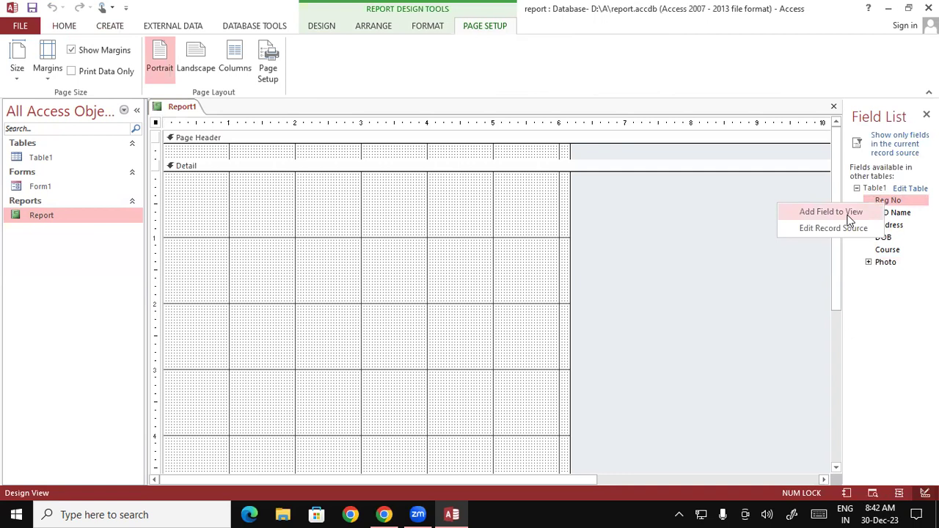
left_click(848, 216)
double_click(890, 215)
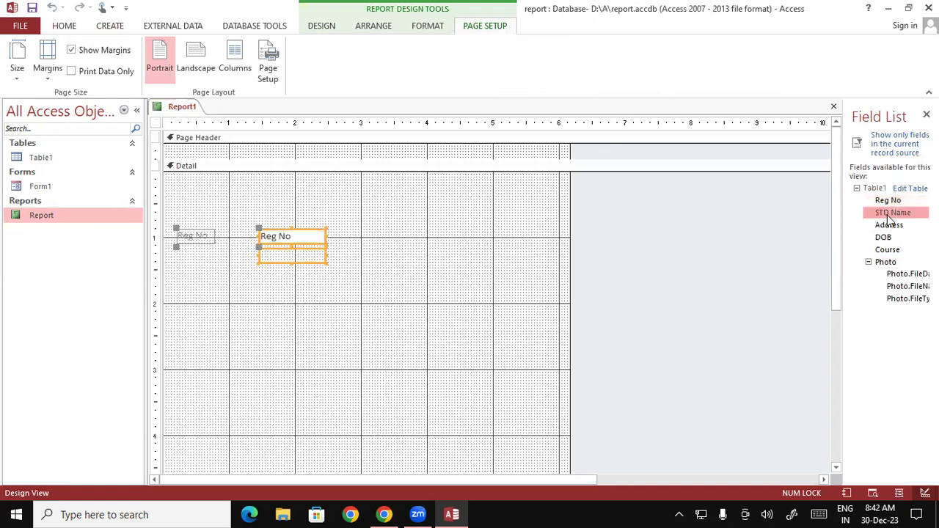
double_click(890, 226)
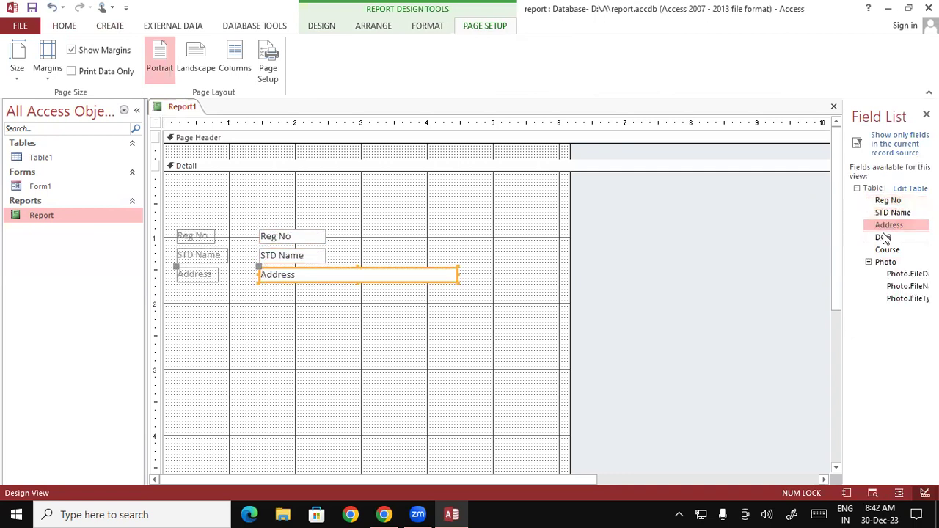
double_click(884, 237)
double_click(886, 250)
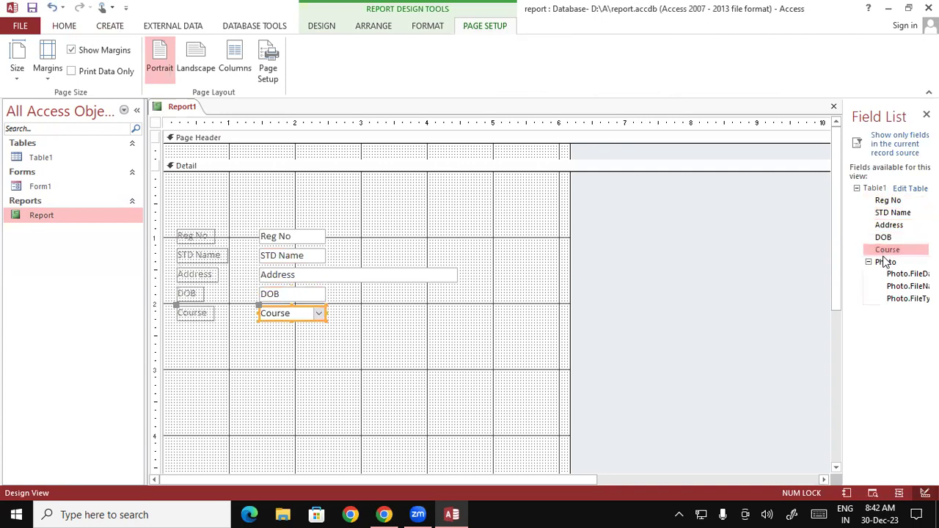
double_click(885, 262)
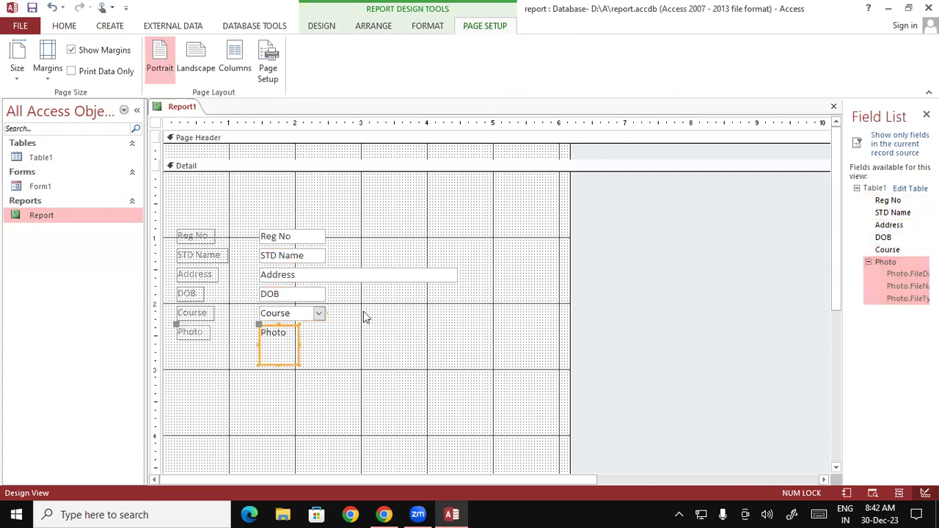
left_click(371, 288)
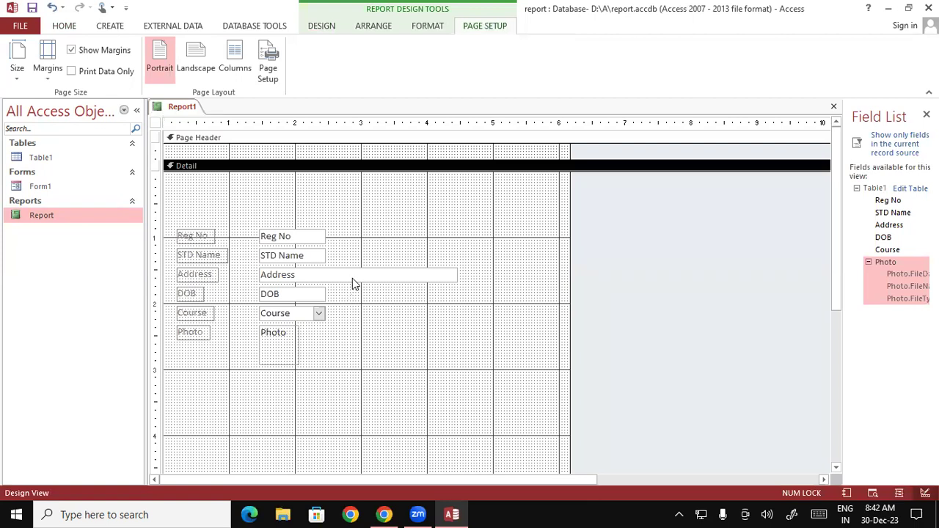
- Show Report1 in Report View with record 101's data and photo, then open Table1
right_click(181, 110)
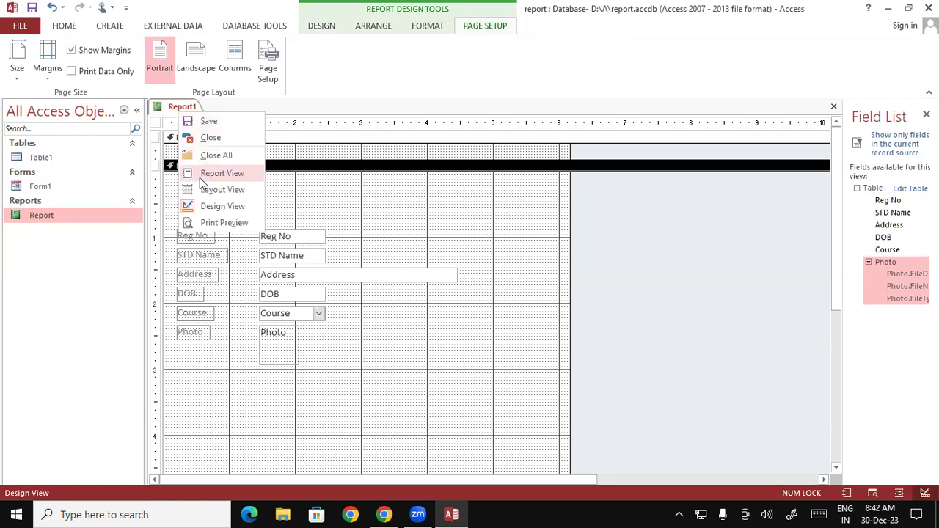
left_click(200, 178)
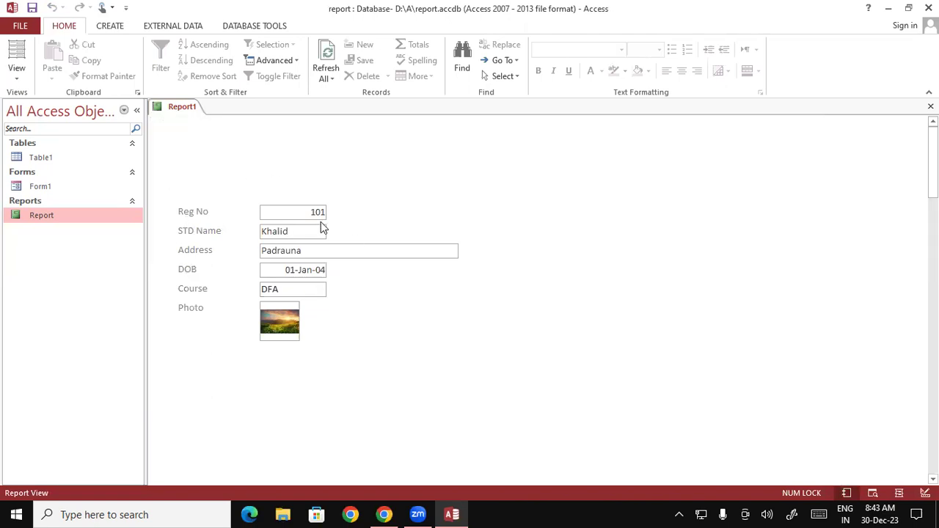
left_click(106, 28)
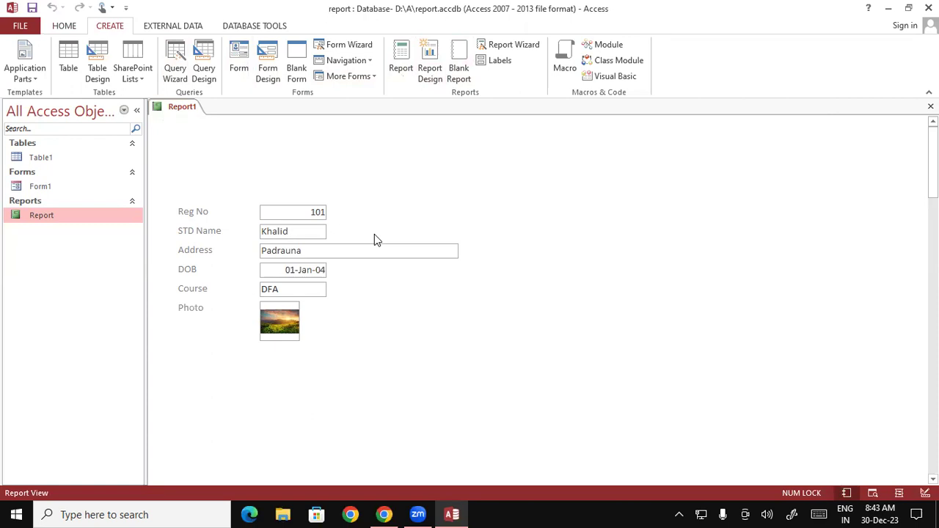
left_click(9, 511)
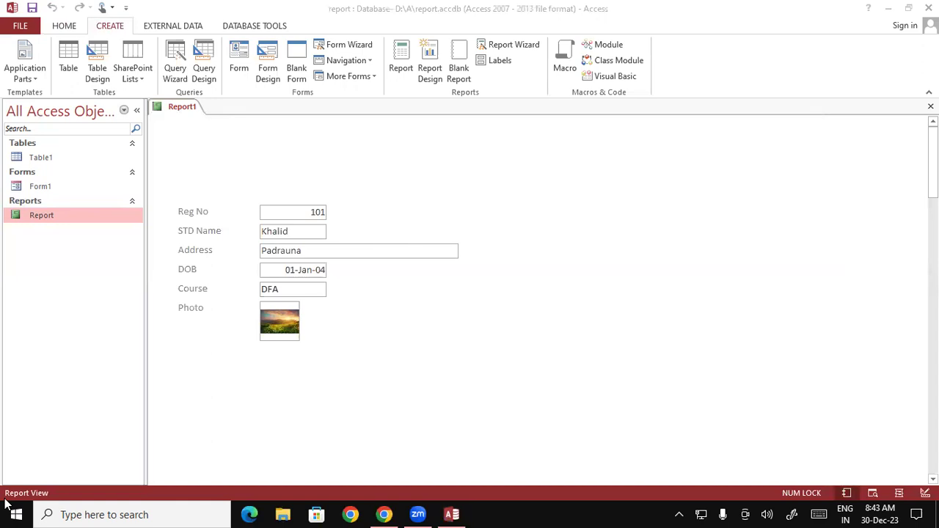
double_click(36, 160)
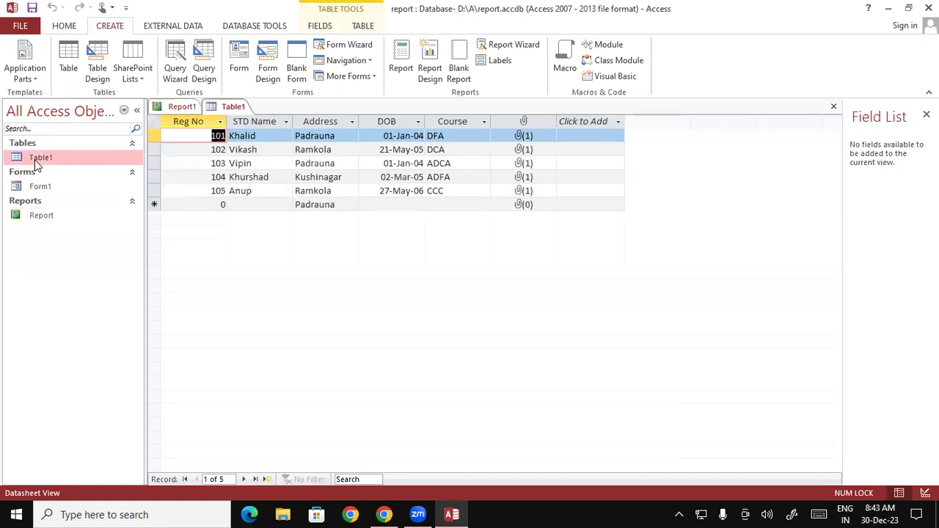
- Open Form1 and the Gayatri Institute of Technology report, scrolling through its five records
double_click(40, 187)
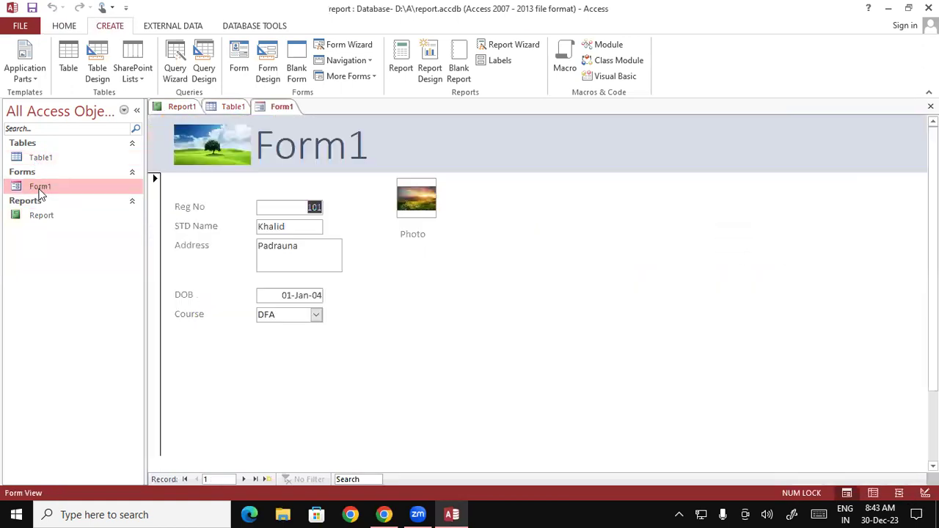
double_click(41, 215)
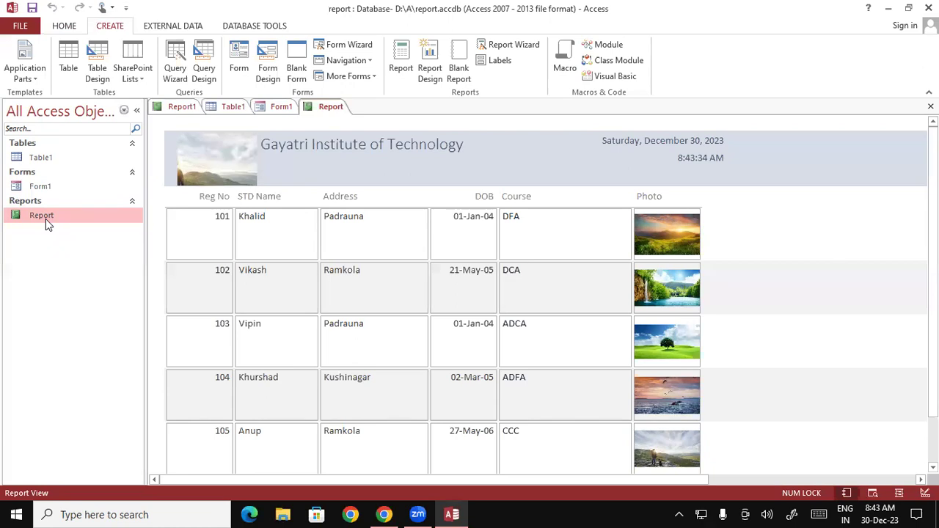
scroll(45, 219, "down", 2)
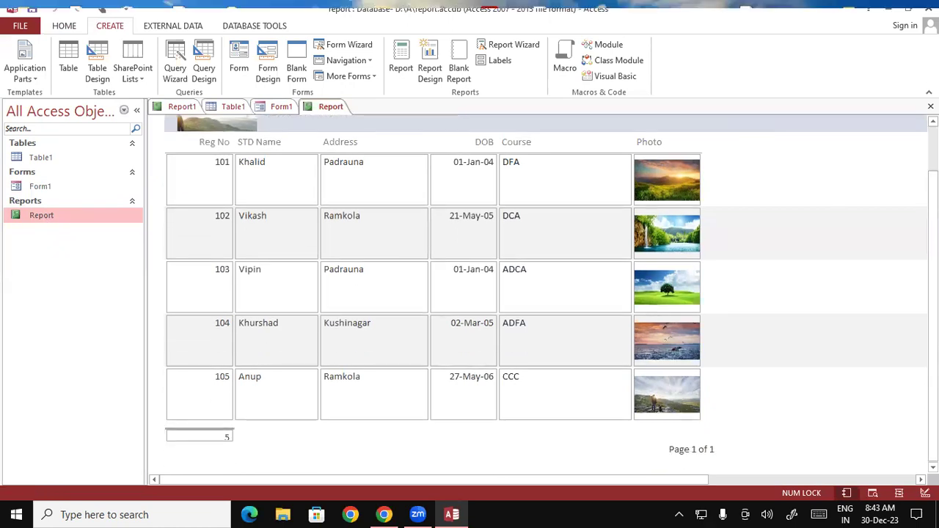
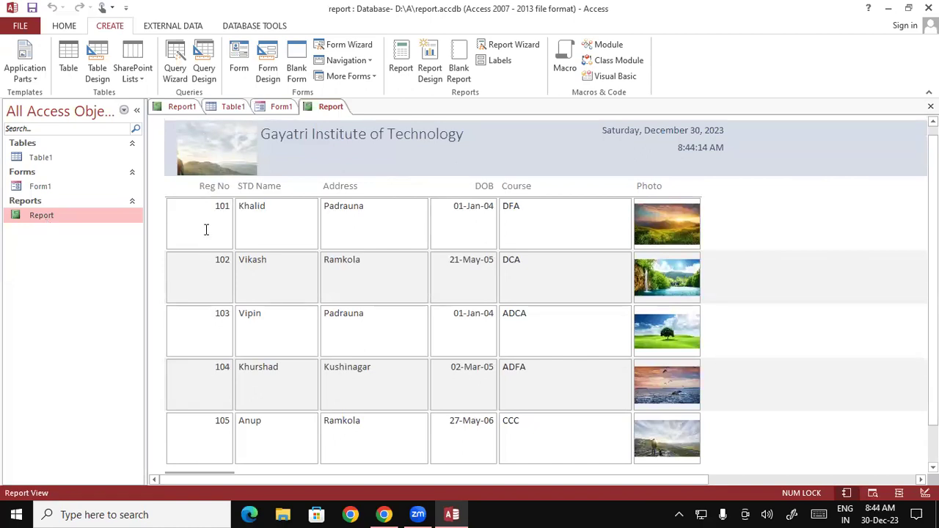
- Click into the first student's Address and DOB fields, then dismiss Report1's view menu unchanged
left_click(375, 236)
left_click(461, 233)
right_click(175, 108)
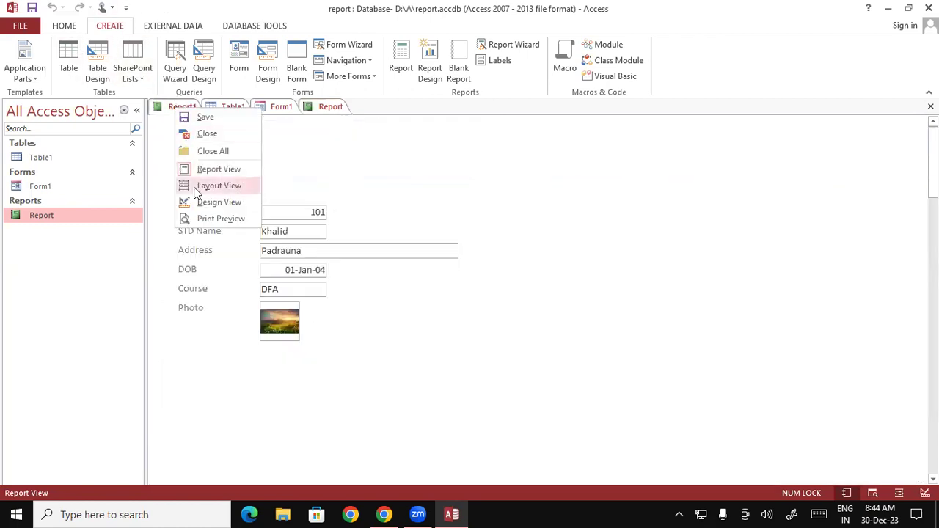
left_click(176, 144)
- Bring the tabular student report forward and switch it to Design View
left_click(321, 108)
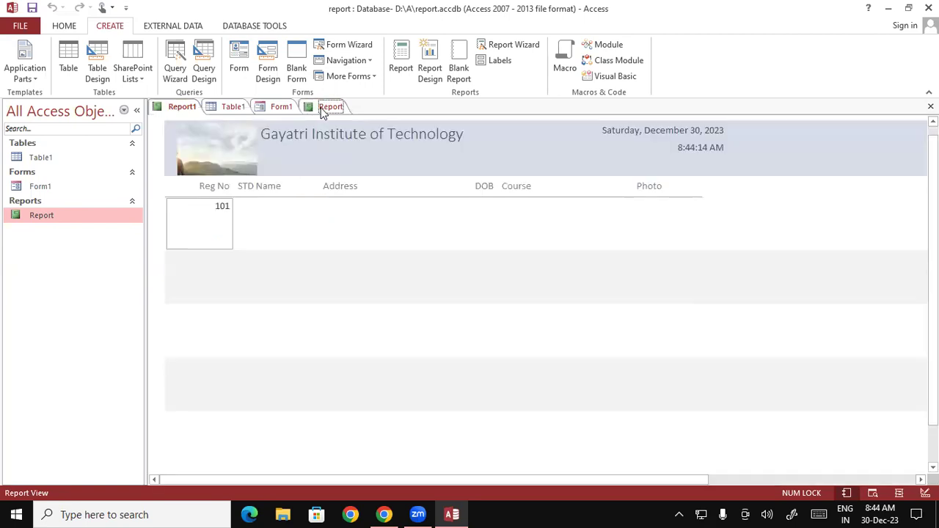
right_click(317, 107)
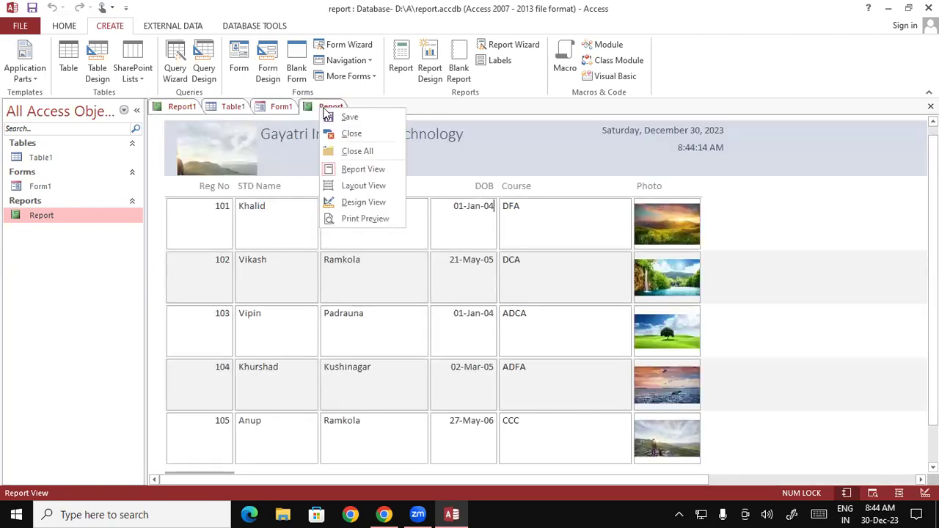
left_click(365, 202)
- Try shifting the Address field right and shrink the Course field to a small box
left_click(394, 276)
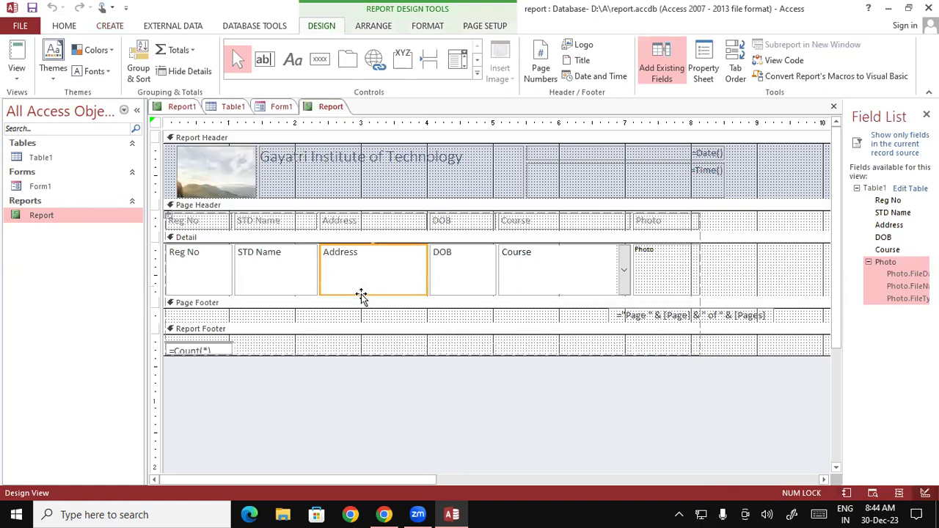
left_click_drag(363, 296, 444, 293)
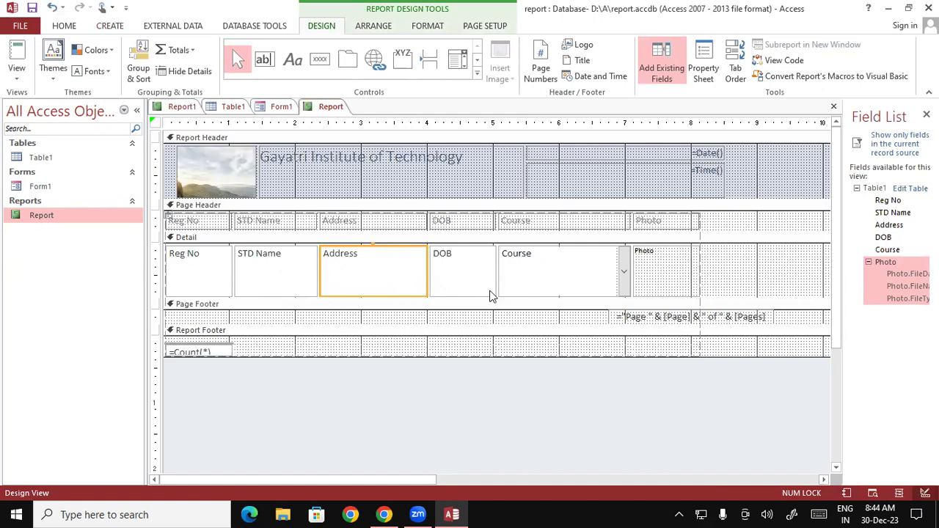
left_click(559, 286)
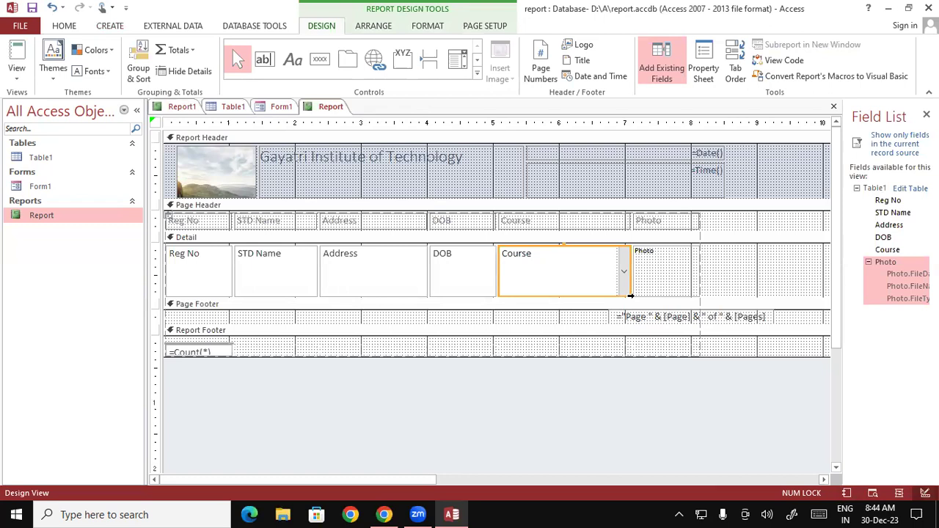
left_click_drag(628, 293, 538, 257)
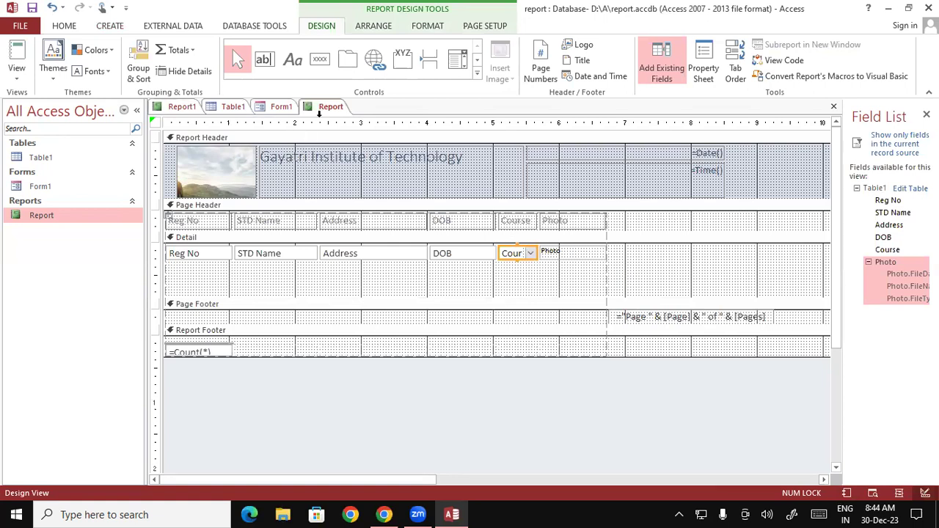
- Preview the report with student data in Report View, then return to Design View
right_click(328, 107)
left_click(353, 172)
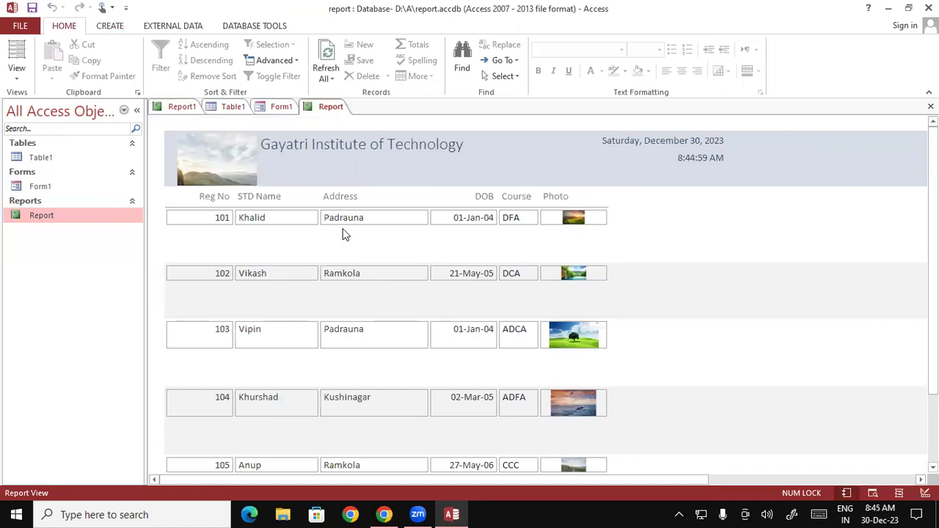
right_click(332, 110)
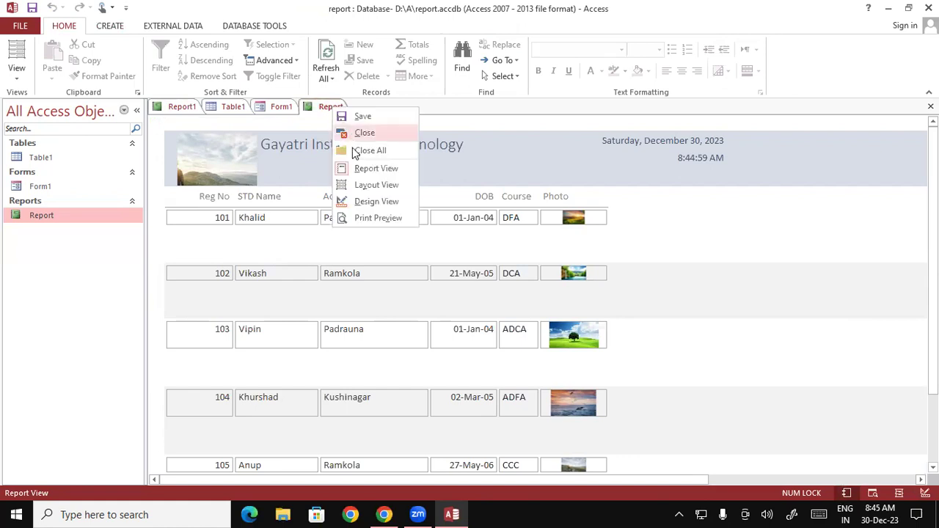
left_click(371, 202)
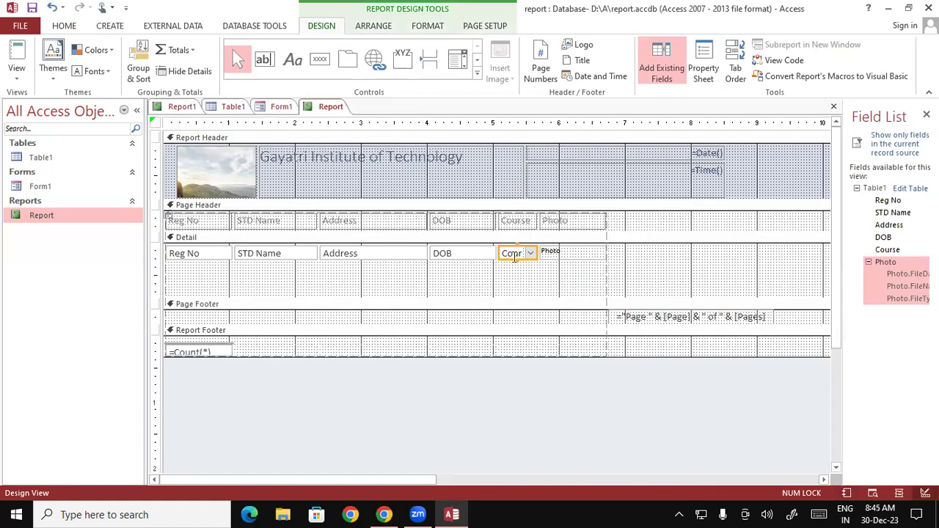
- Make the Course field narrower and taller, and widen the STD Name heading and column
left_click_drag(536, 262, 550, 292)
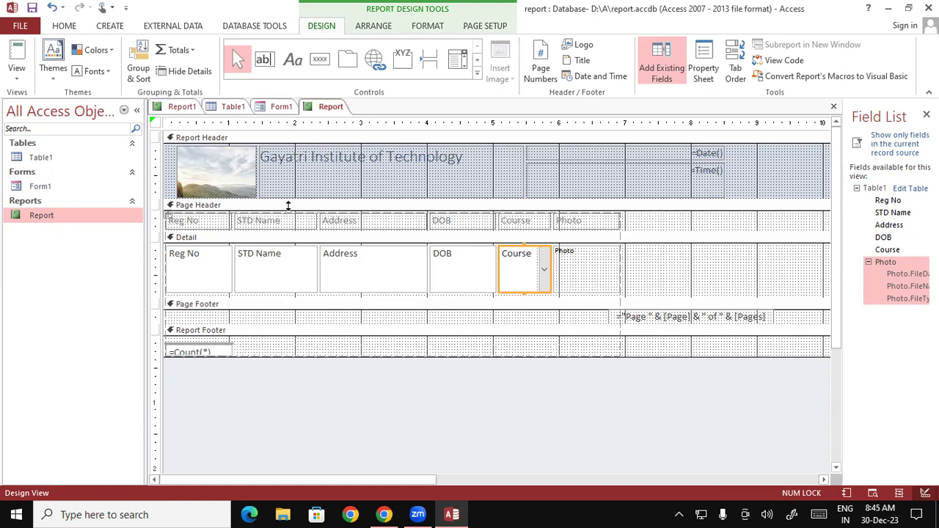
left_click(293, 222)
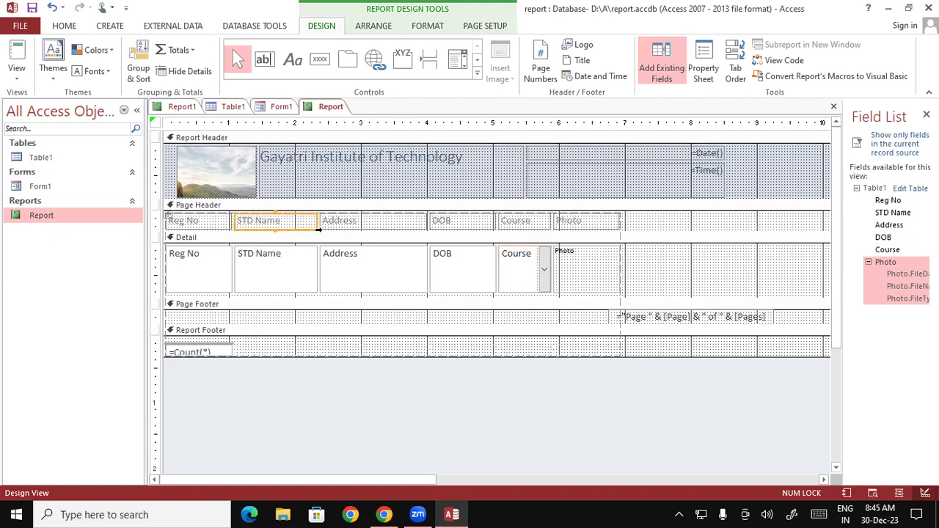
left_click_drag(319, 229, 347, 232)
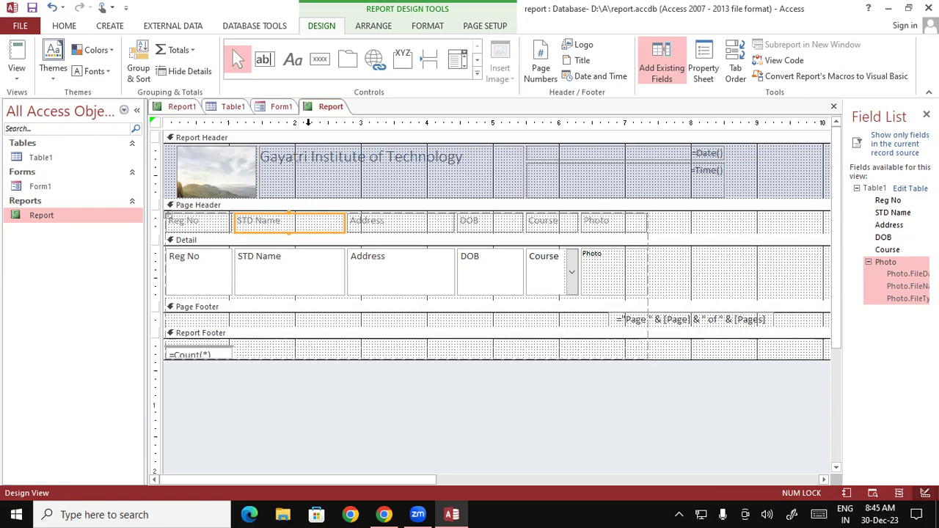
right_click(325, 112)
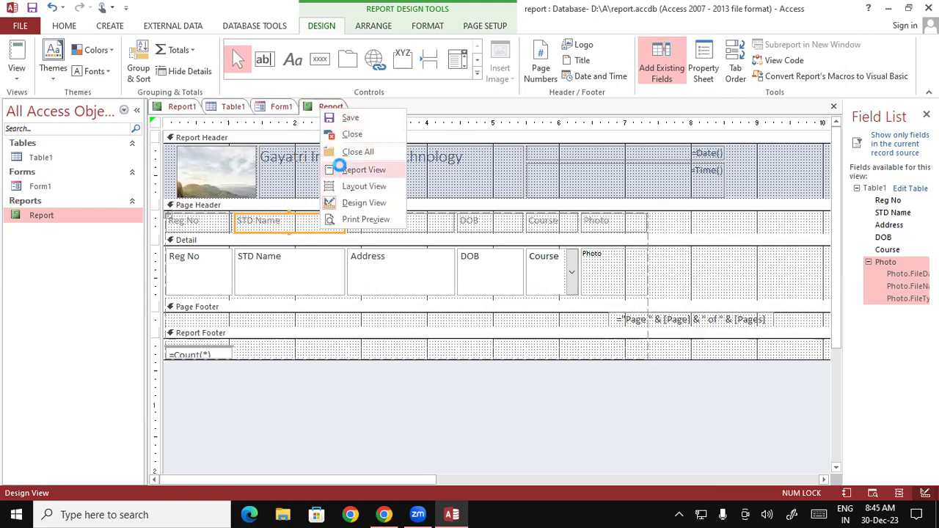
left_click(340, 168)
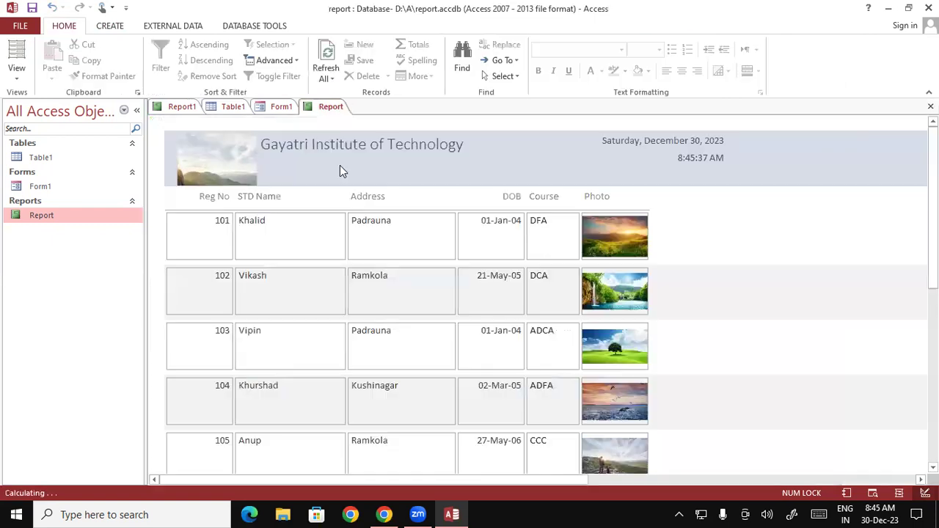
left_click(369, 206)
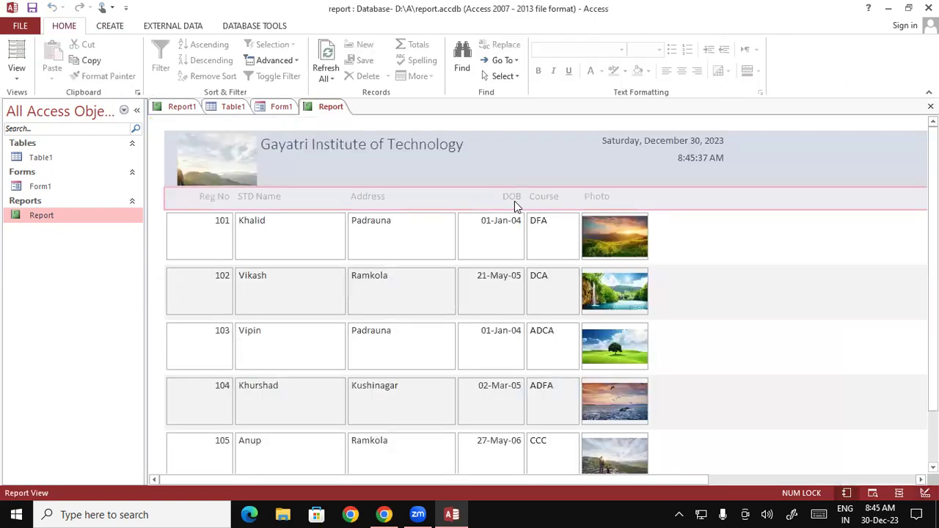
left_click(441, 245)
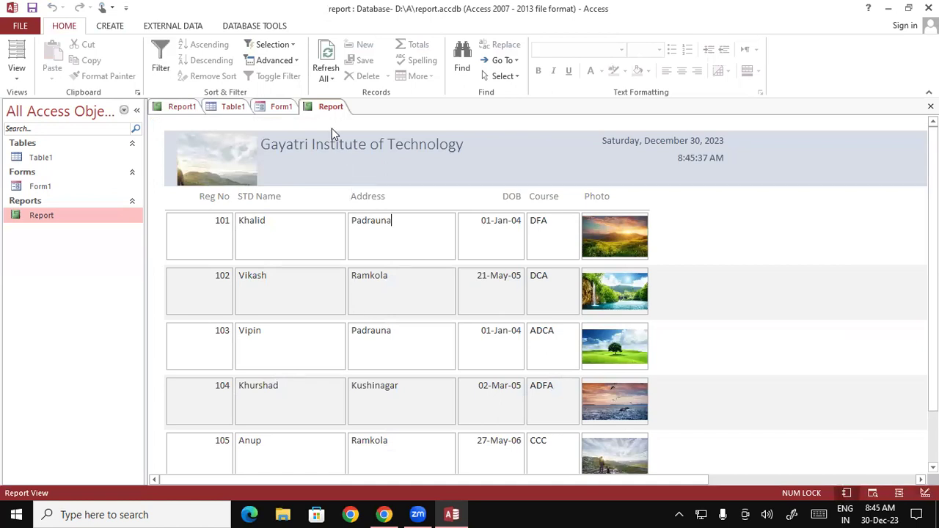
right_click(330, 108)
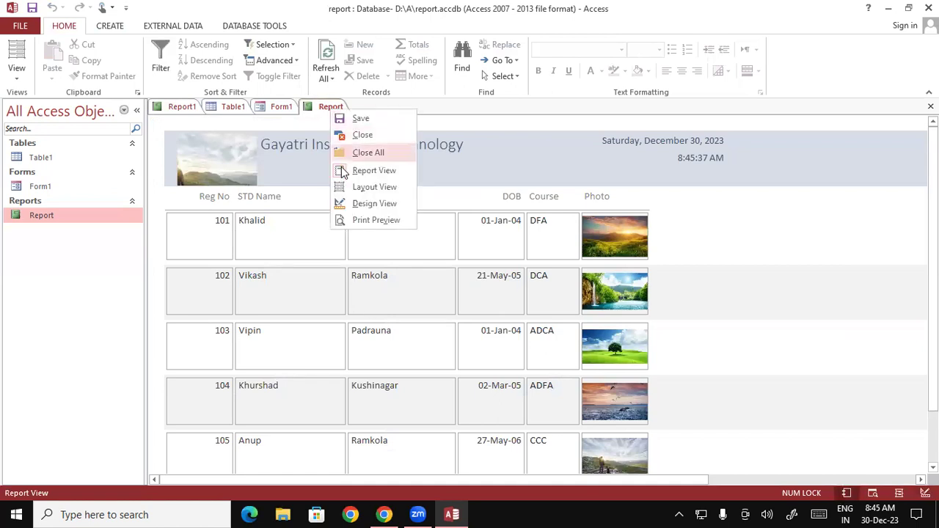
- Fill the Gayatri Institute of Technology title with yellow via Shape Fill, then show Report View
left_click(347, 204)
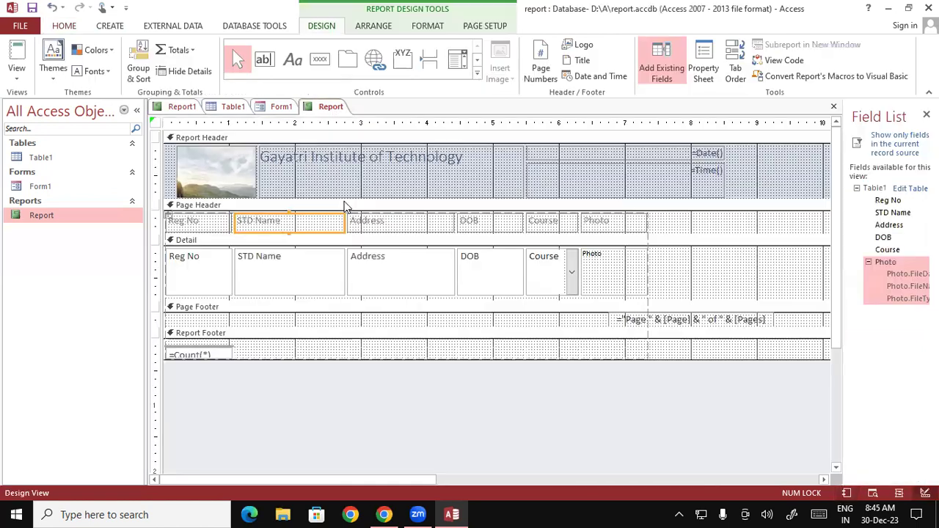
left_click(348, 180)
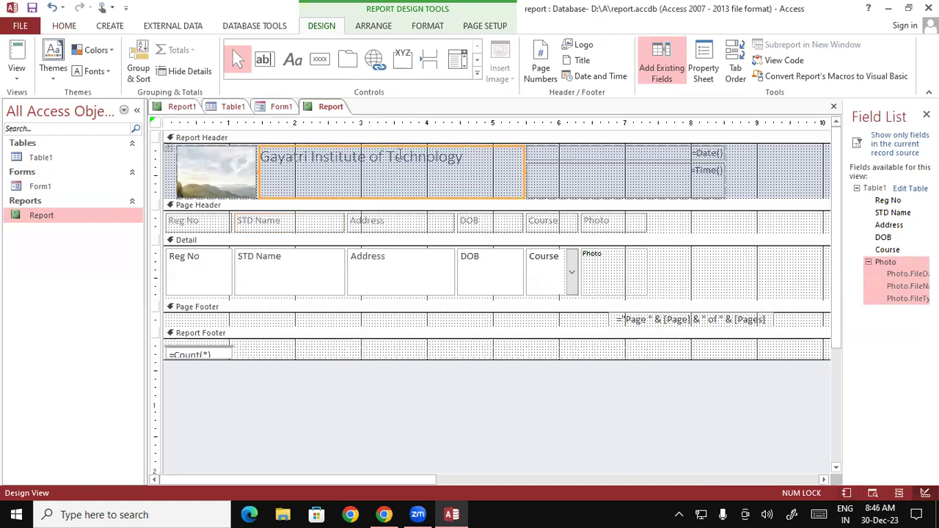
left_click(428, 28)
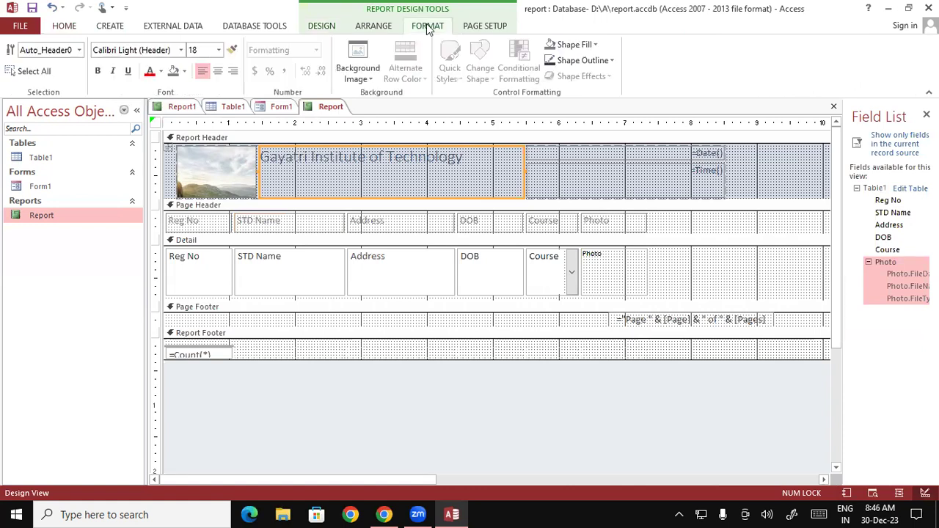
left_click(587, 46)
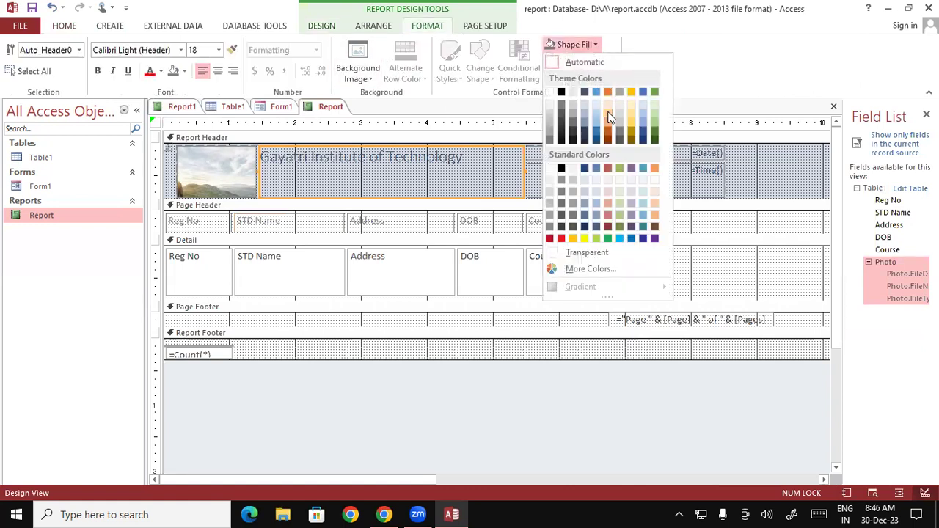
left_click(590, 239)
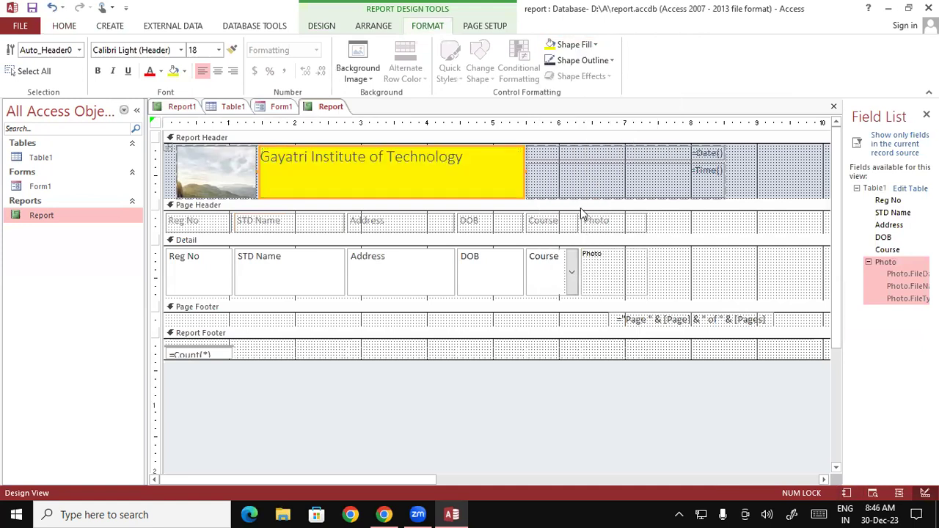
left_click(580, 208)
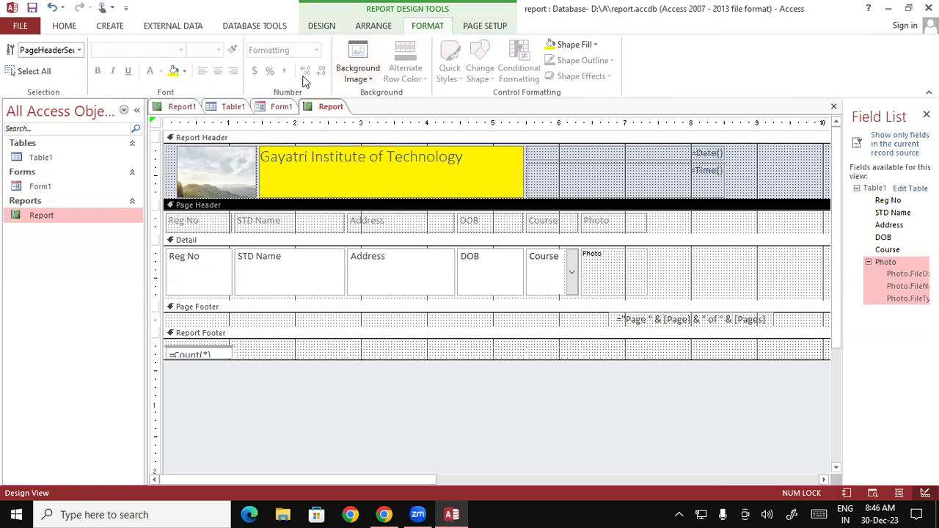
right_click(321, 109)
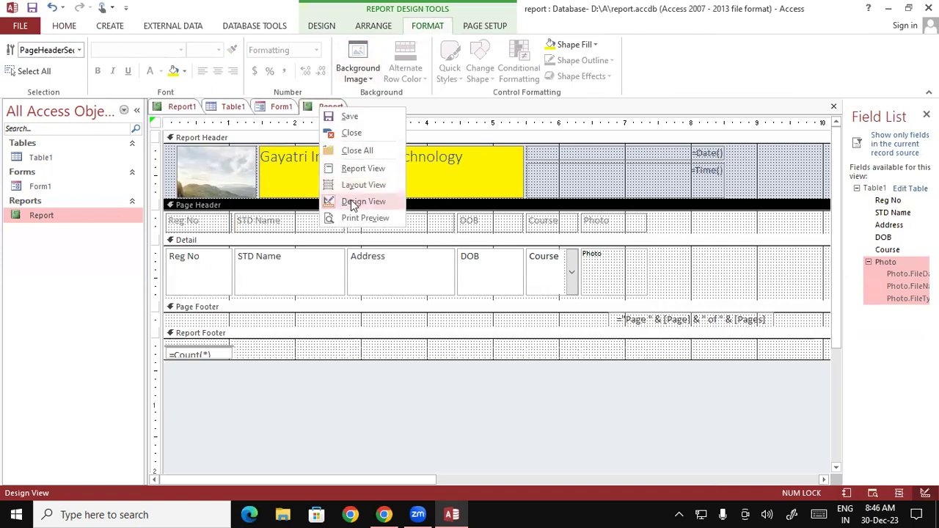
left_click(348, 168)
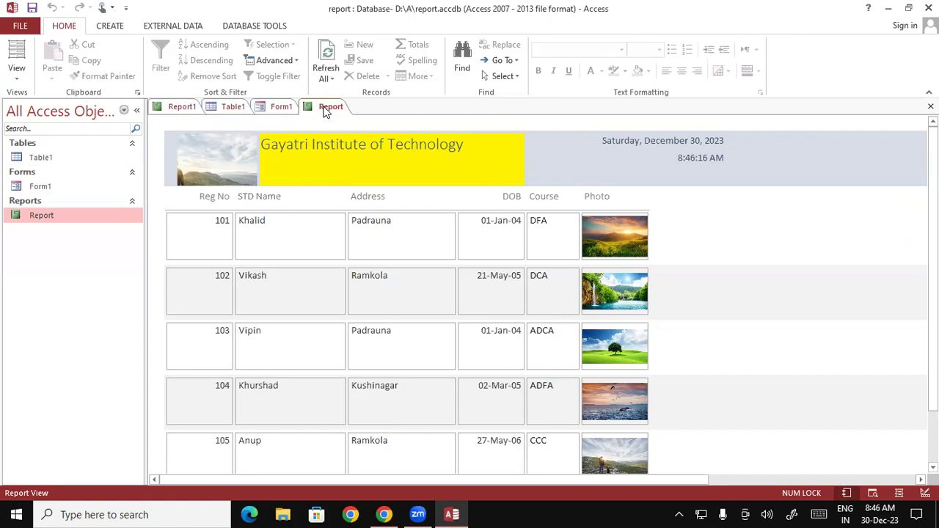
- Open Table1, Form1 and the report, ending with Form1 in Form View on record 101
left_click(41, 159)
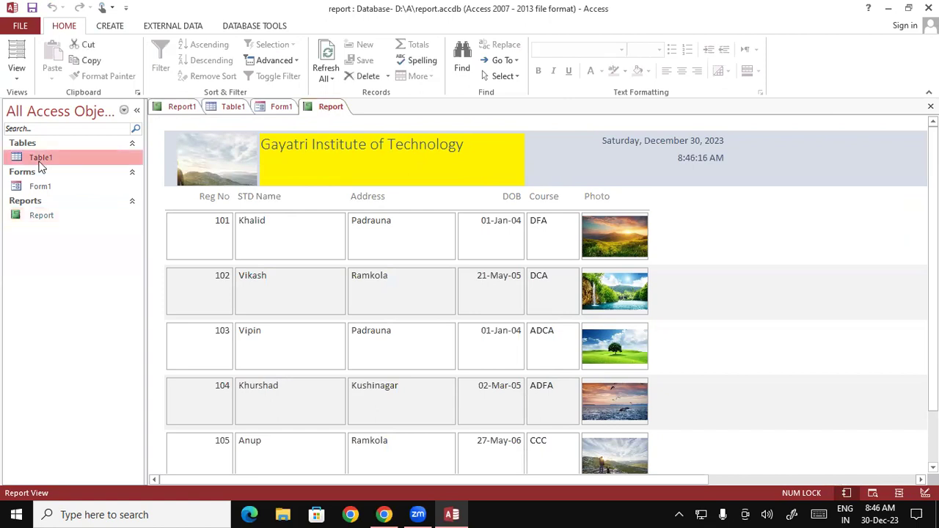
double_click(33, 161)
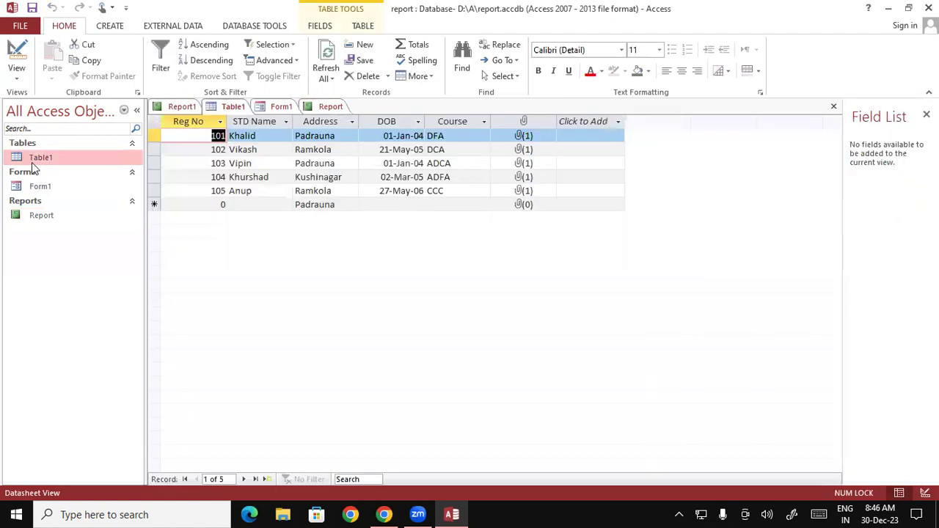
double_click(40, 188)
left_click(48, 220)
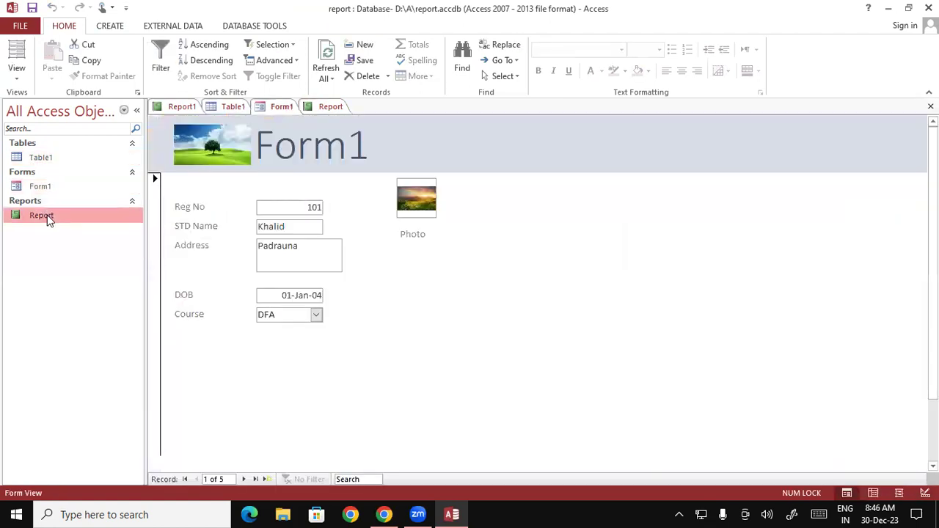
double_click(52, 223)
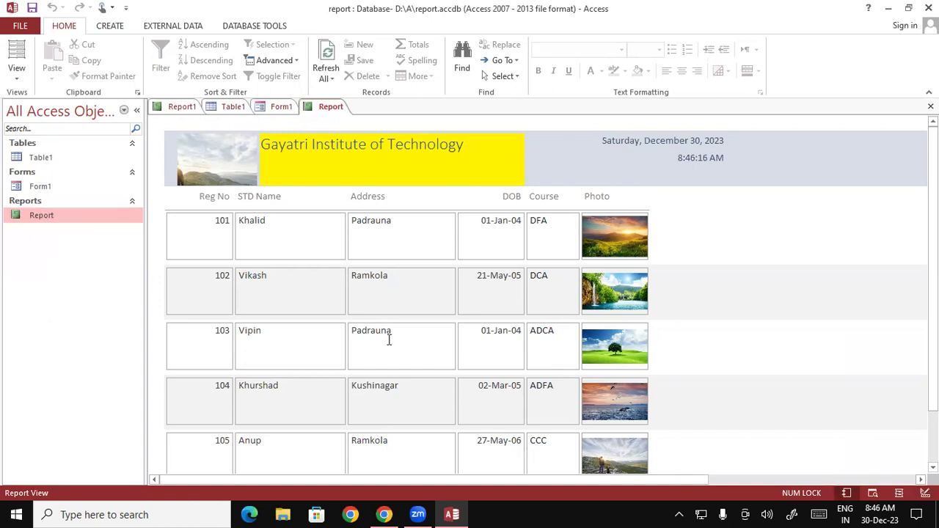
double_click(41, 189)
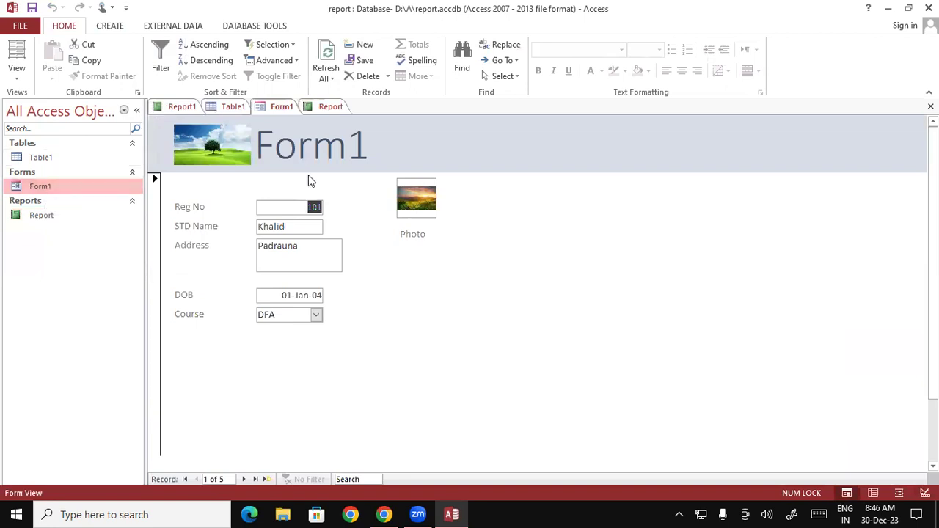
- Go to the next record twice, moving Form1 from record 1 to record 3 (103 Vipin)
left_click(500, 62)
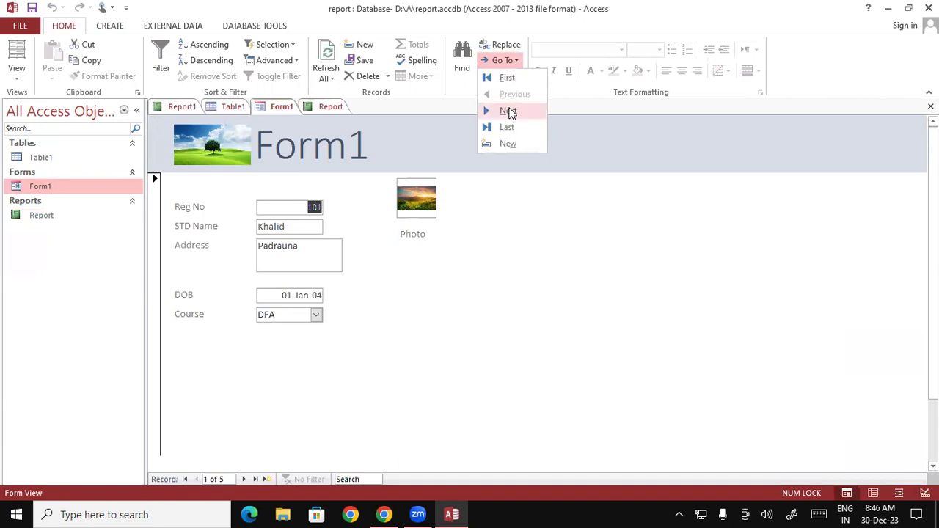
left_click(509, 112)
left_click(513, 65)
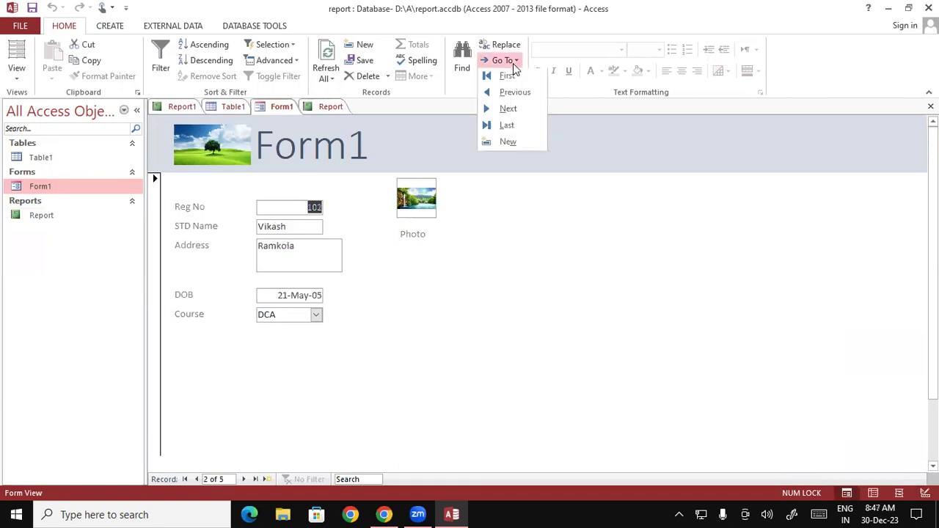
left_click(506, 109)
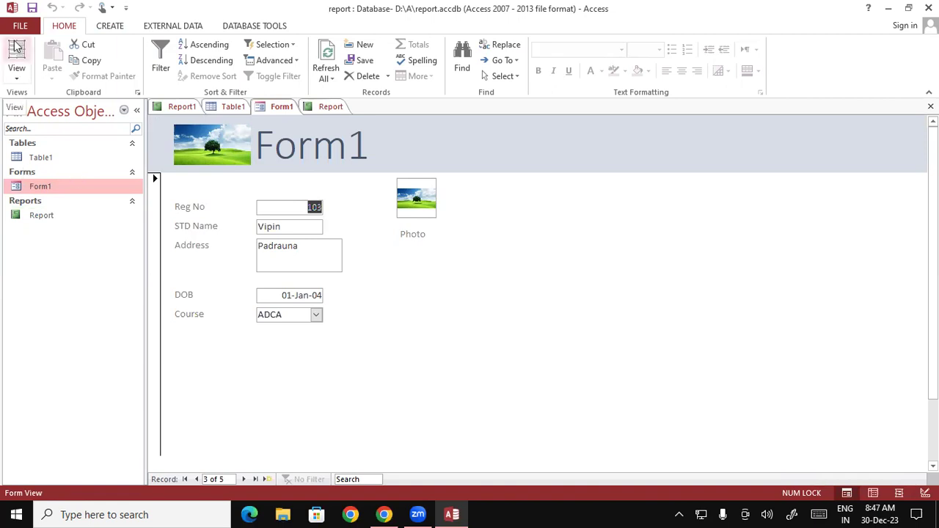
- Switch Form1 to Design View, then save and close the Report
left_click(16, 82)
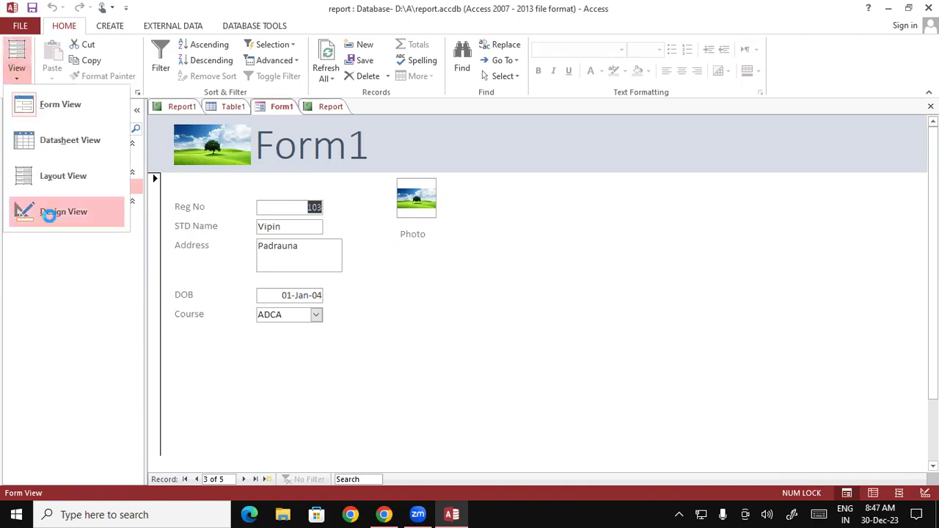
left_click(50, 212)
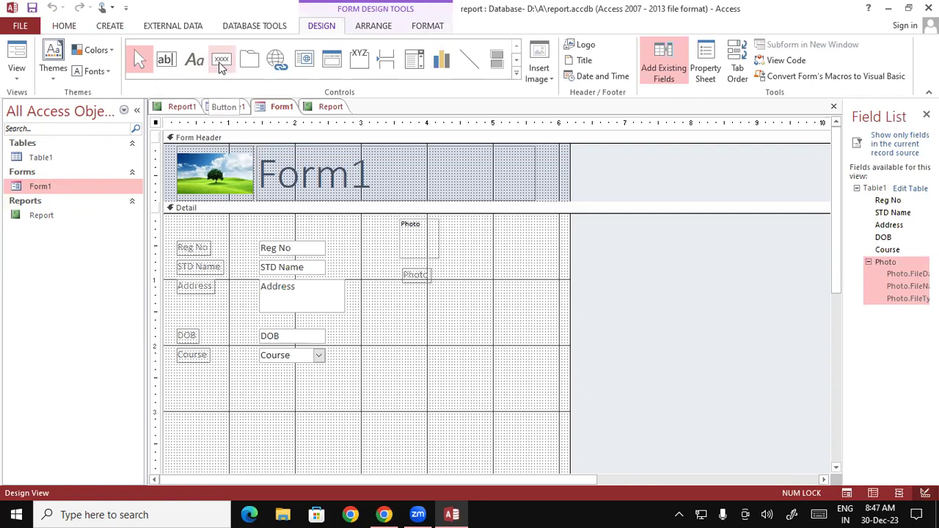
left_click(316, 109)
right_click(316, 109)
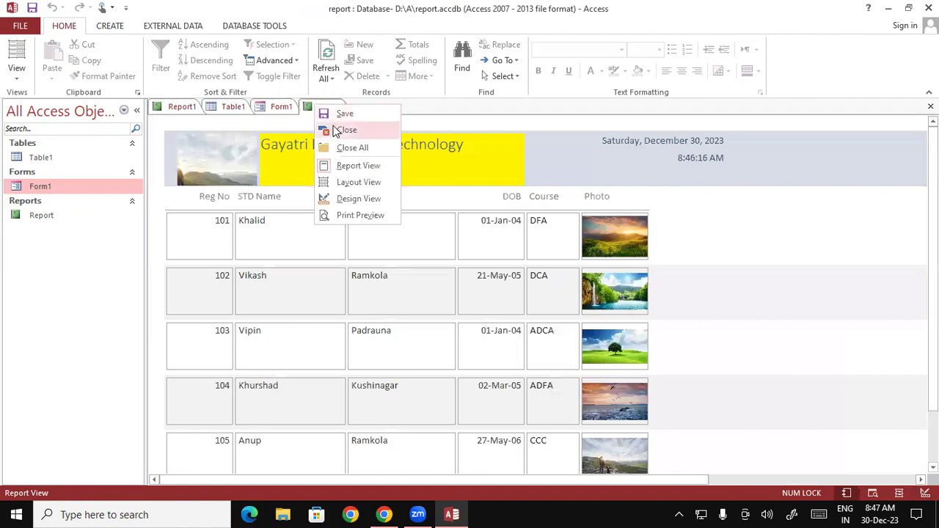
left_click(338, 116)
right_click(336, 110)
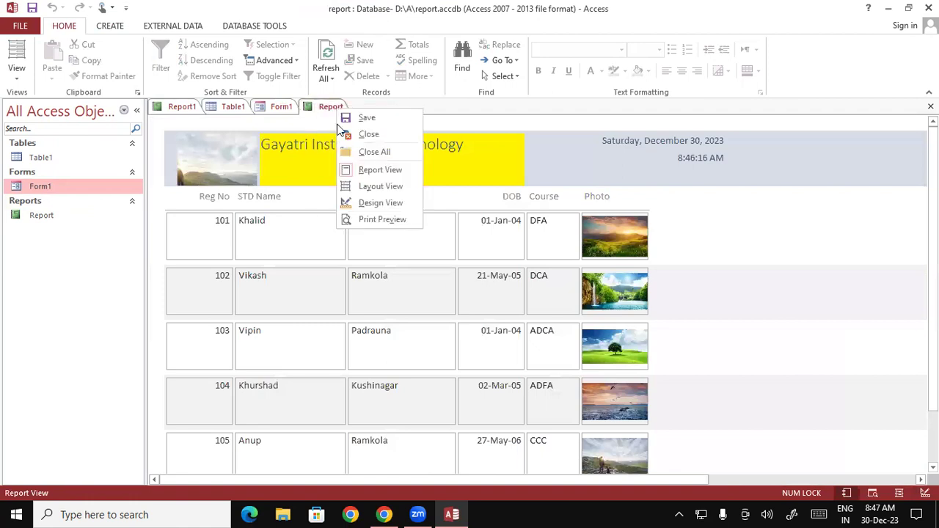
left_click(340, 132)
- Save and close Form1, then save and close Table1
right_click(282, 110)
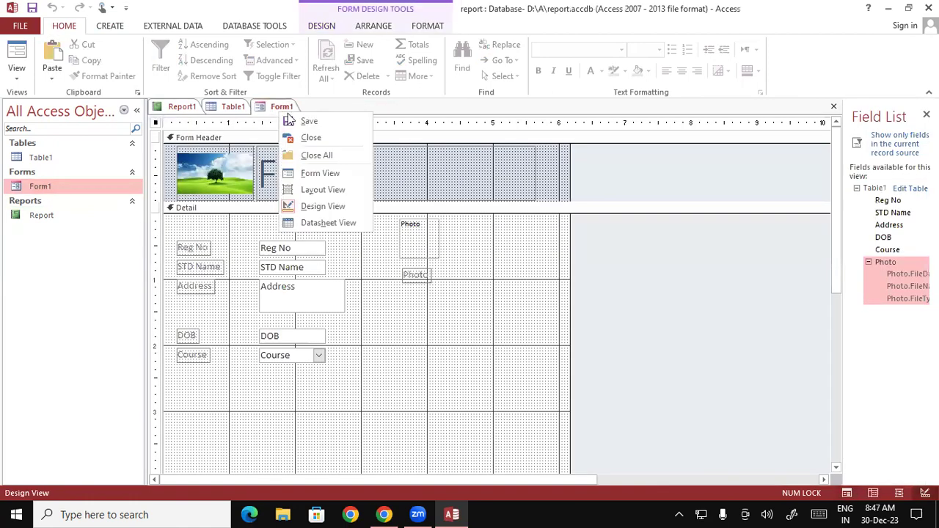
left_click(298, 120)
right_click(287, 110)
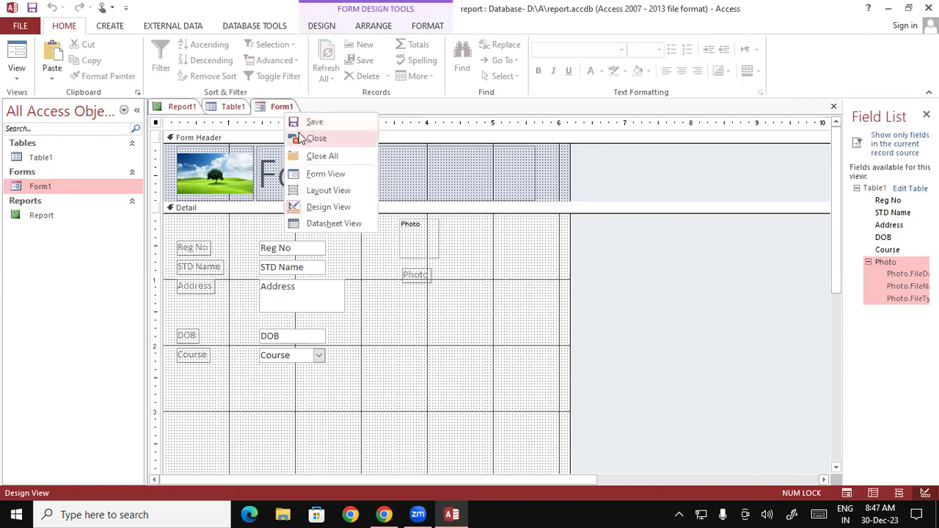
left_click(301, 140)
right_click(236, 110)
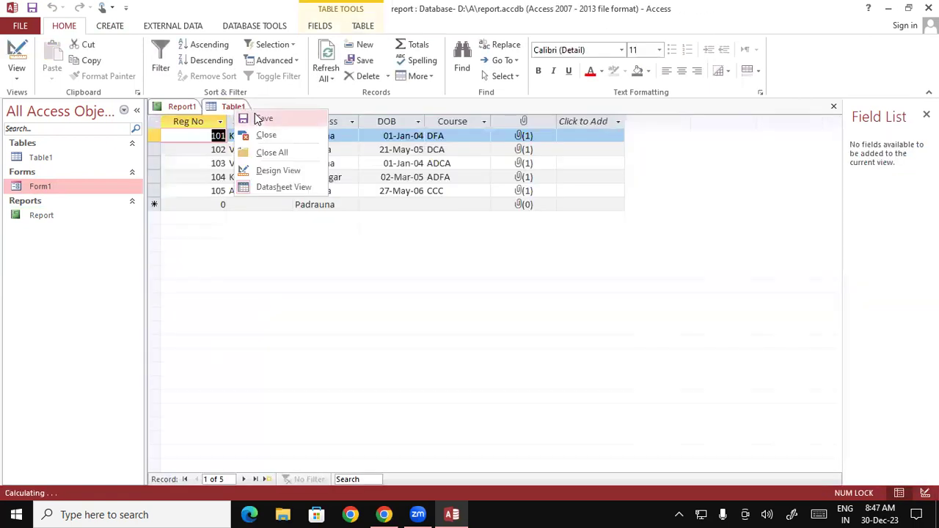
left_click(253, 119)
right_click(242, 110)
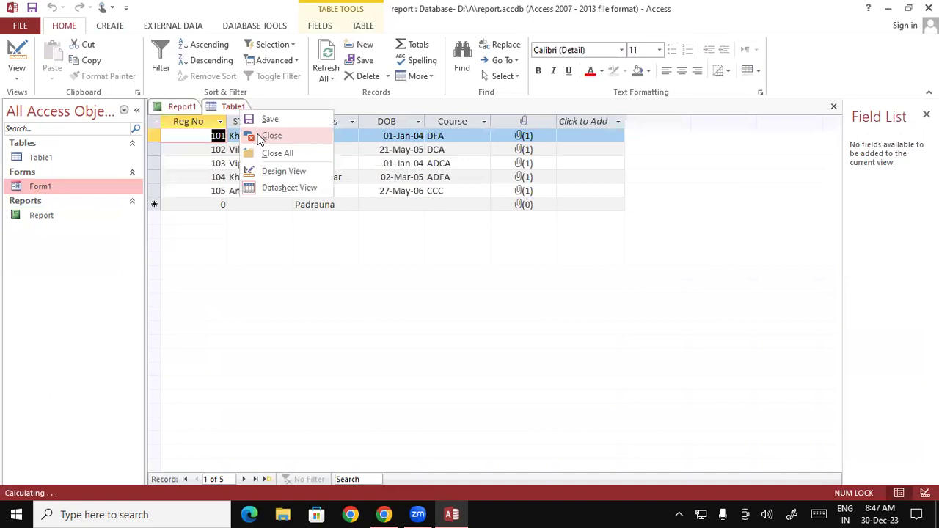
left_click(263, 135)
- Save the new report under the name Report1 and close it
right_click(189, 109)
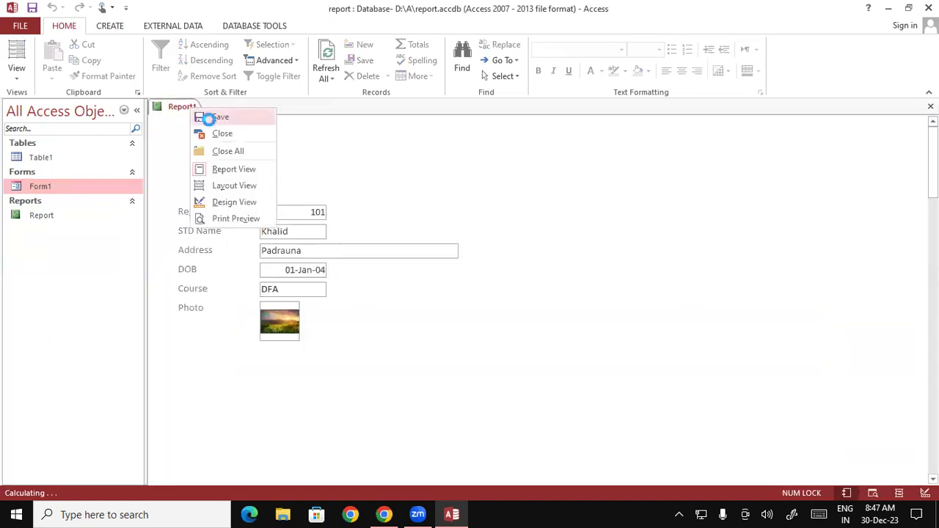
left_click(207, 119)
left_click(491, 207)
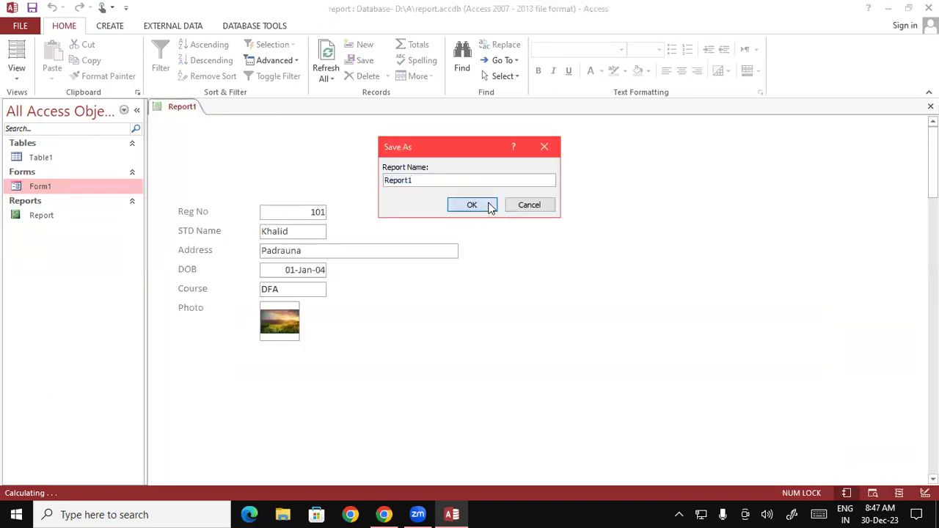
right_click(194, 110)
left_click(218, 134)
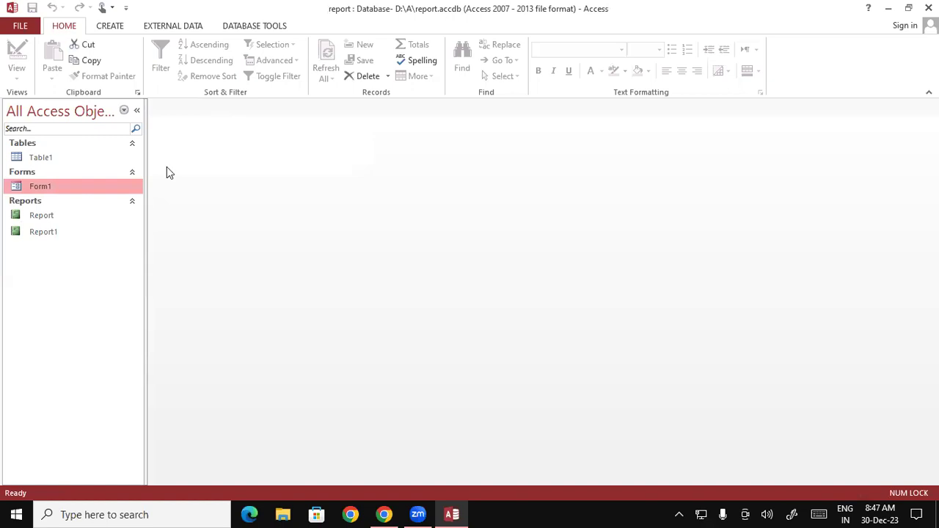
- Open Form1 from the Navigation Pane, then change it to Design View from the View list
double_click(103, 188)
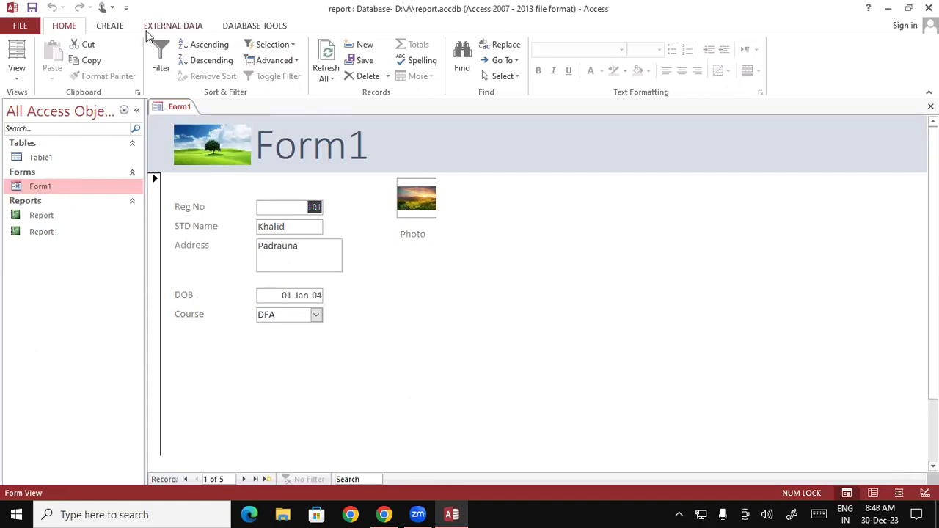
left_click(17, 73)
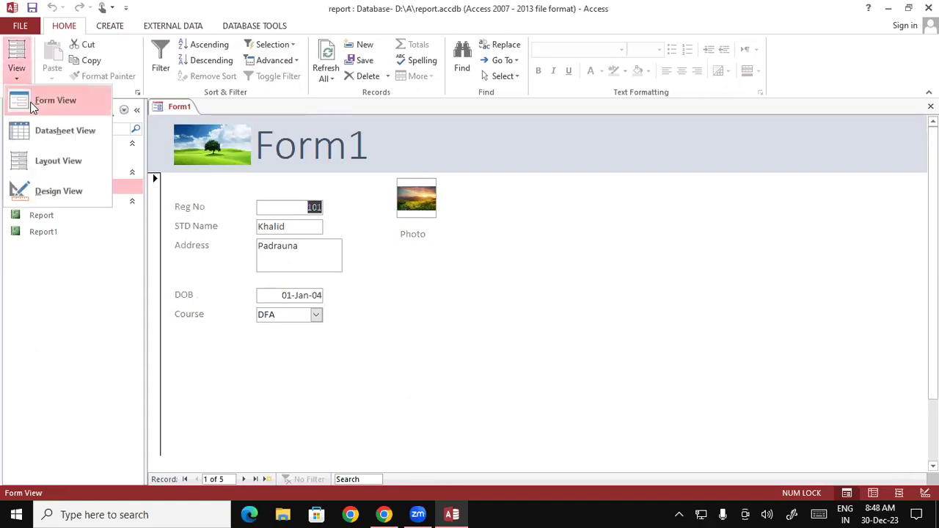
left_click(60, 189)
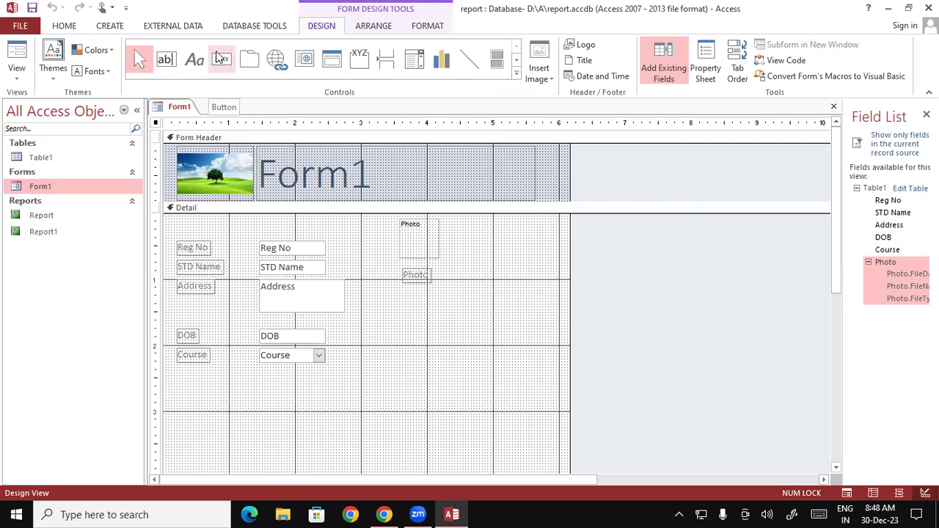
- Draw a command button with the Button control just below the Course field
left_click(221, 59)
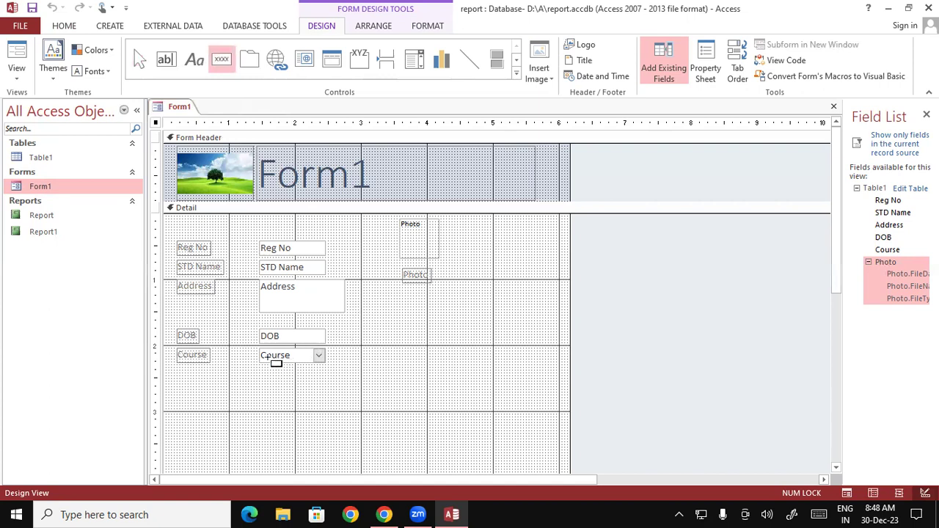
left_click_drag(182, 401, 216, 412)
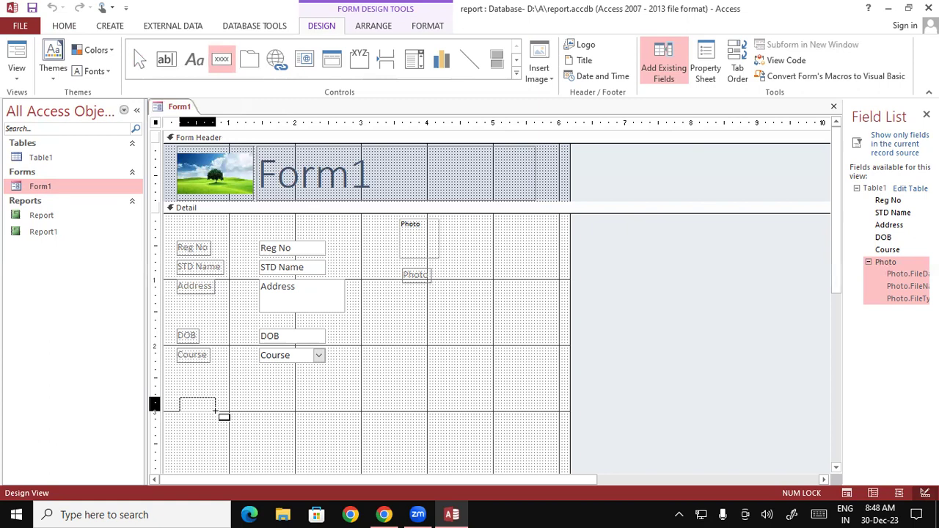
left_click_drag(216, 413, 216, 412)
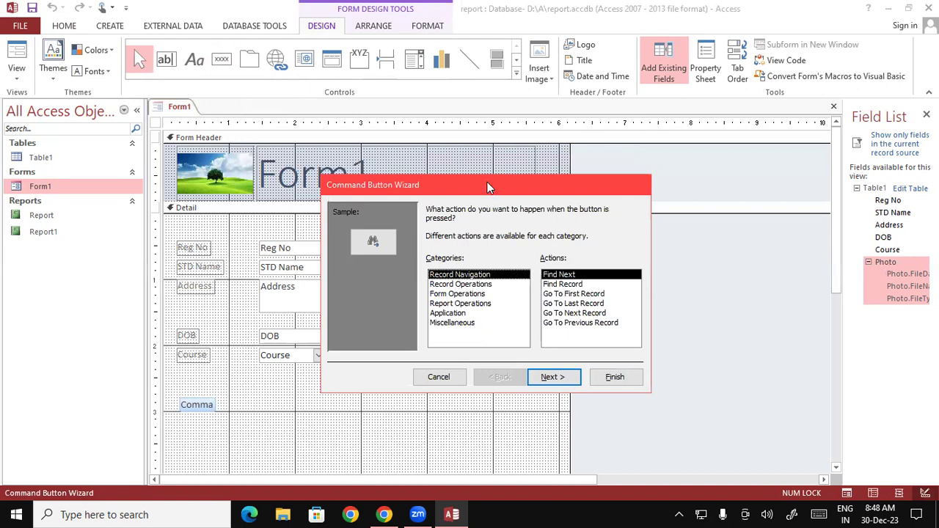
- Move the wizard aside and pick Go To First Record under Record Navigation, after briefly choosing Find Record
left_click_drag(490, 187, 415, 208)
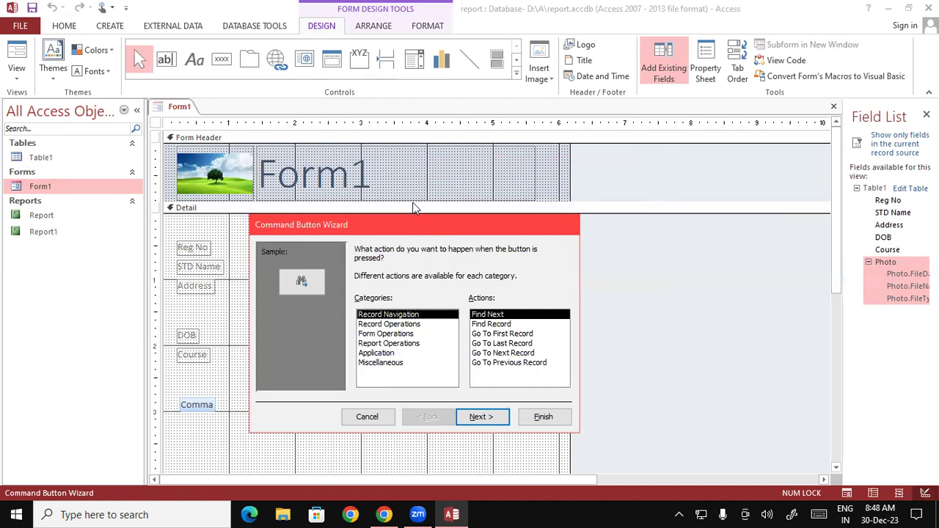
left_click(482, 326)
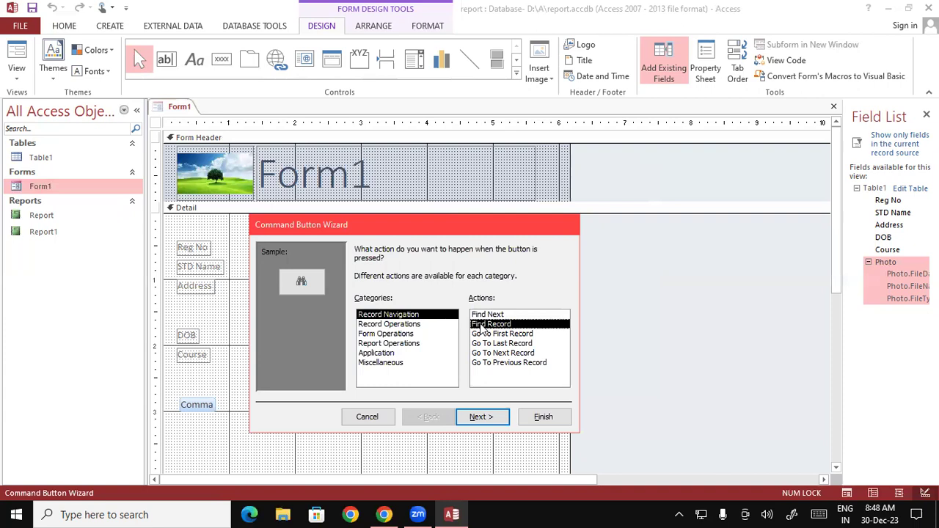
left_click(491, 336)
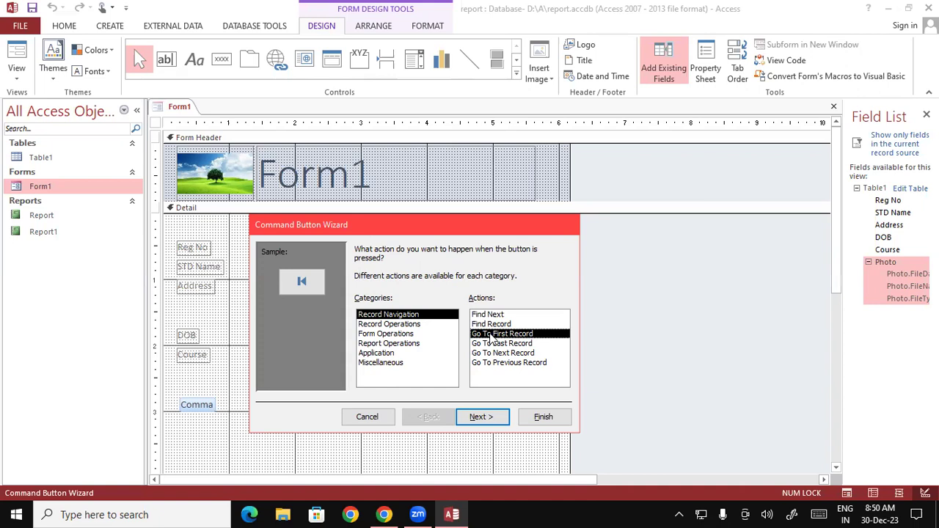
- Try Go To Last Record, then go back and settle on Go To First Record before continuing
left_click(495, 344)
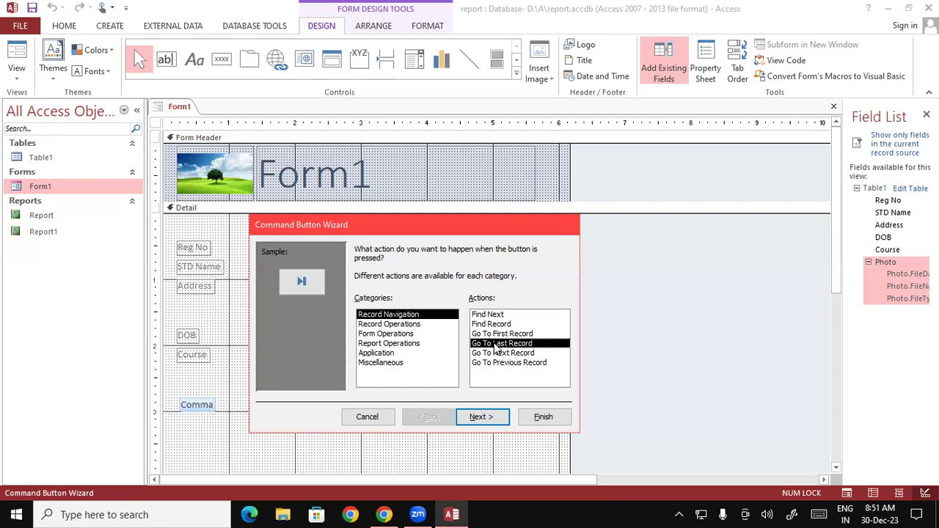
left_click(484, 418)
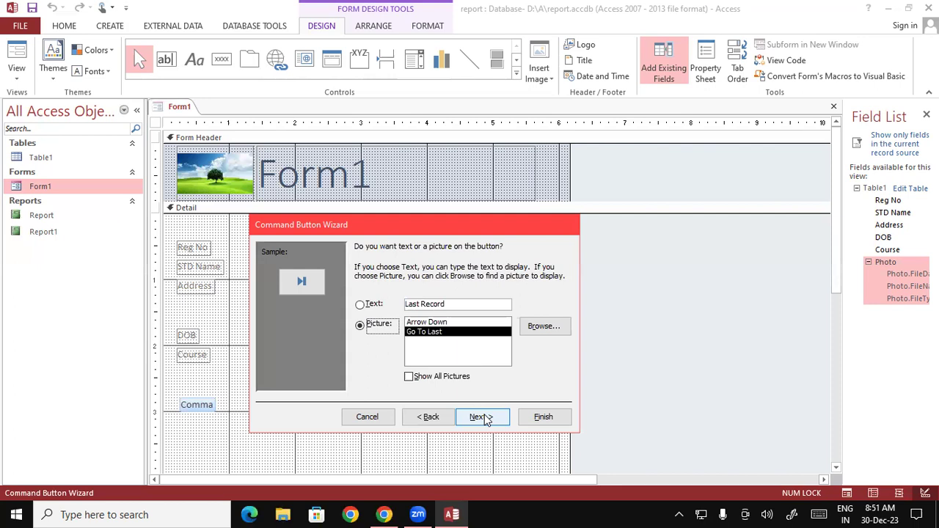
left_click(429, 419)
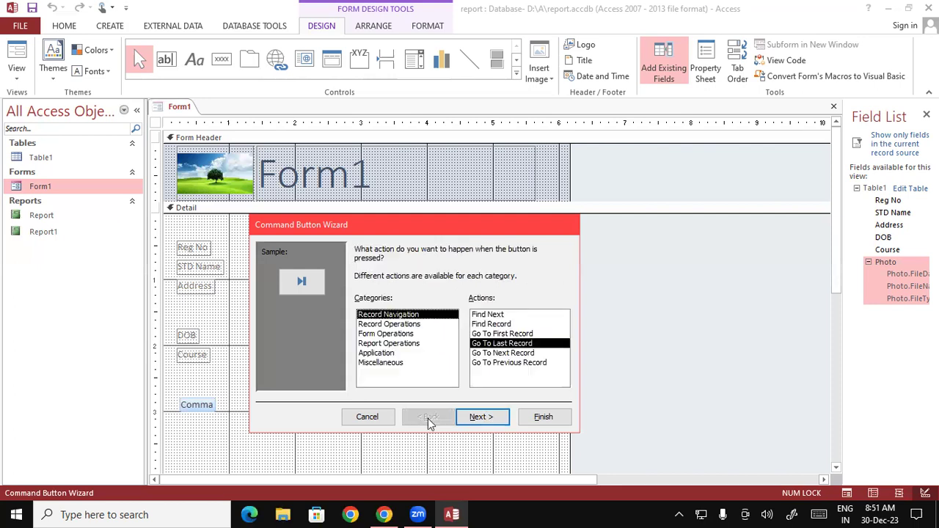
left_click(496, 335)
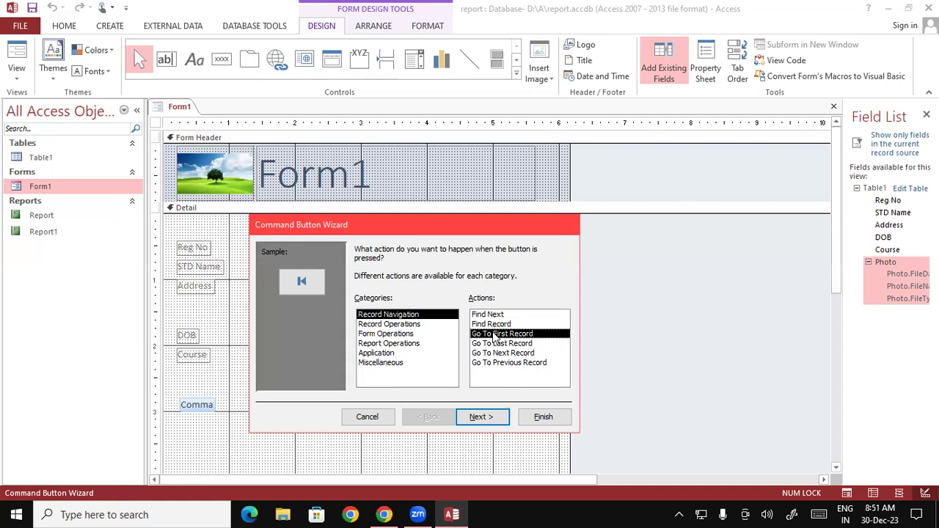
left_click(481, 420)
left_click(419, 323)
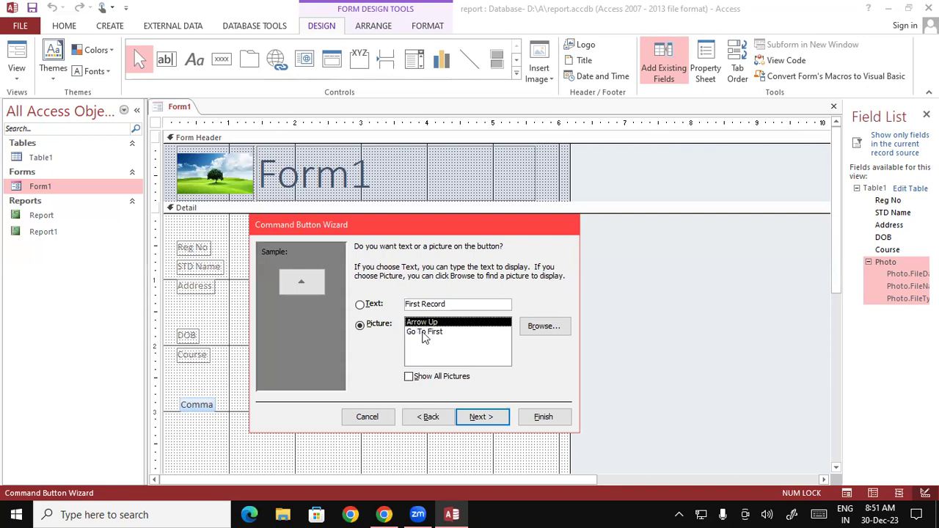
left_click(423, 334)
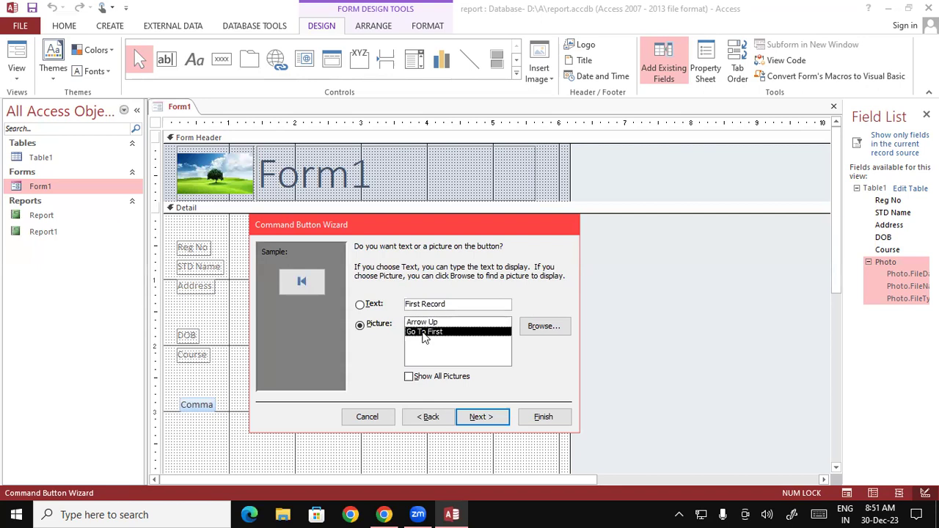
left_click(360, 305)
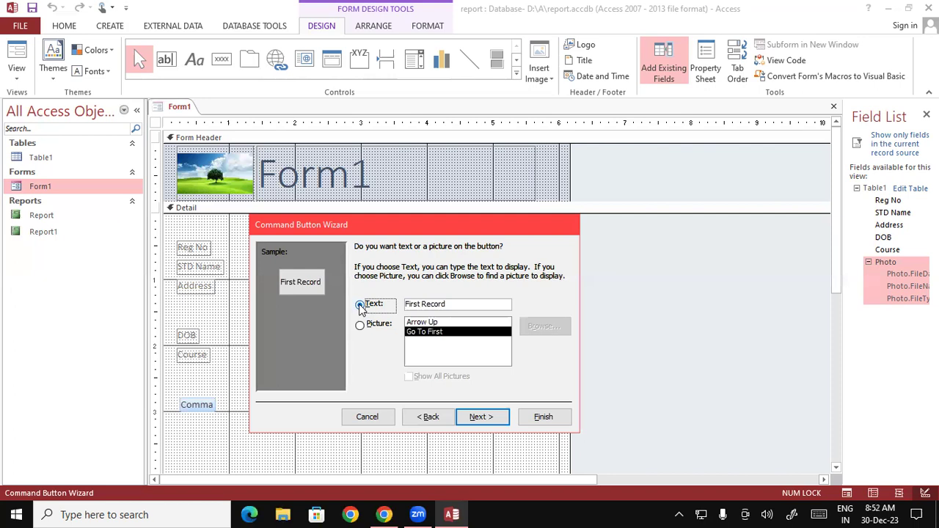
left_click(452, 304)
key("BackSpace")
key("BackSpace")
key("BackSpace")
key("BackSpace")
key("BackSpace")
key("BackSpace")
key("BackSpace")
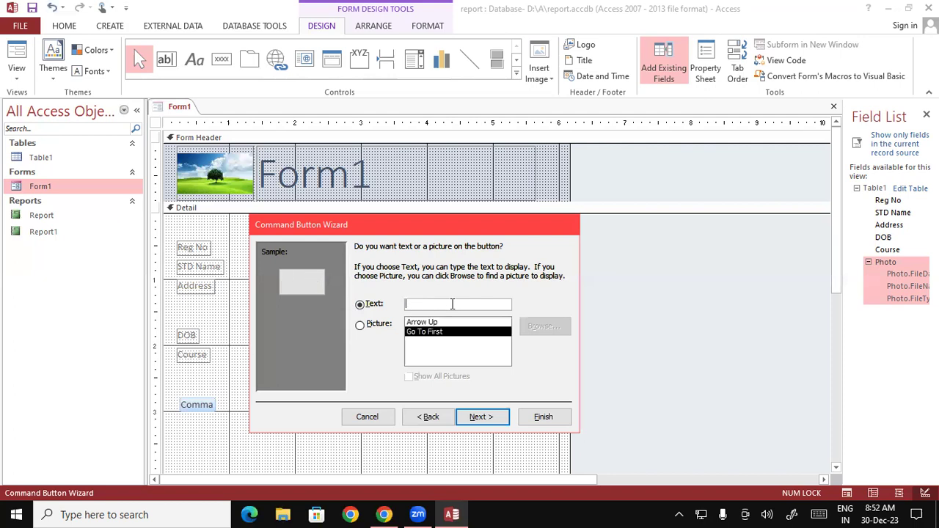
type("4tgtvf")
key("BackSpace")
key("BackSpace")
key("BackSpace")
key("BackSpace")
left_click(360, 326)
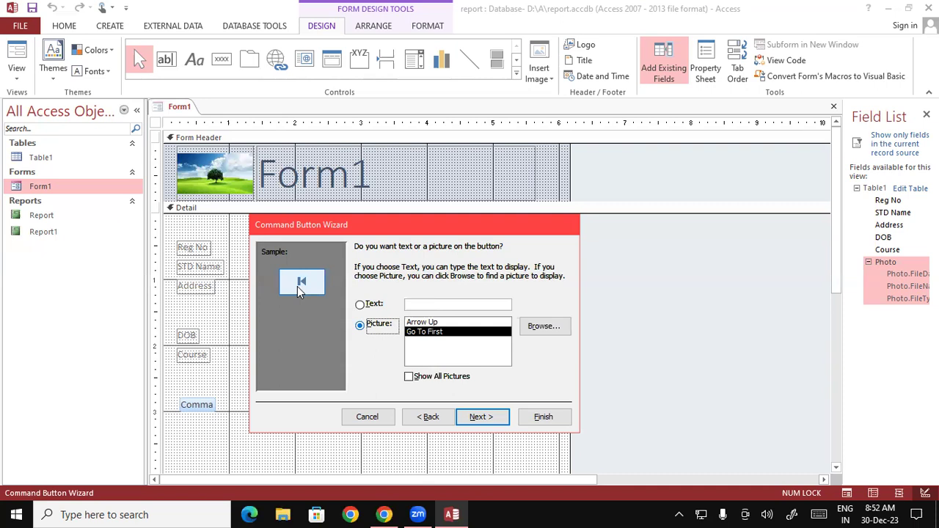
- Stop browsing for another picture file and finish the Go To First button with its default picture
left_click(543, 327)
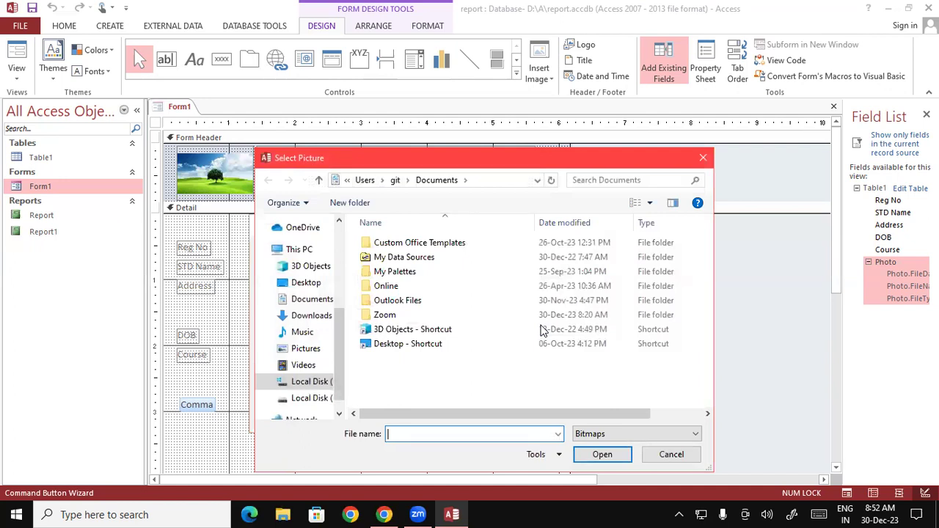
left_click_drag(373, 160, 307, 213)
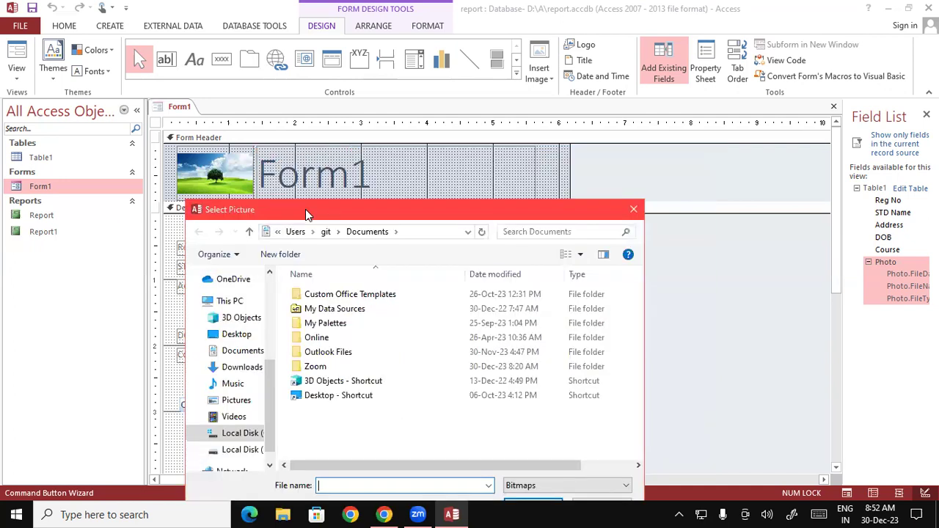
left_click(229, 334)
left_click(235, 351)
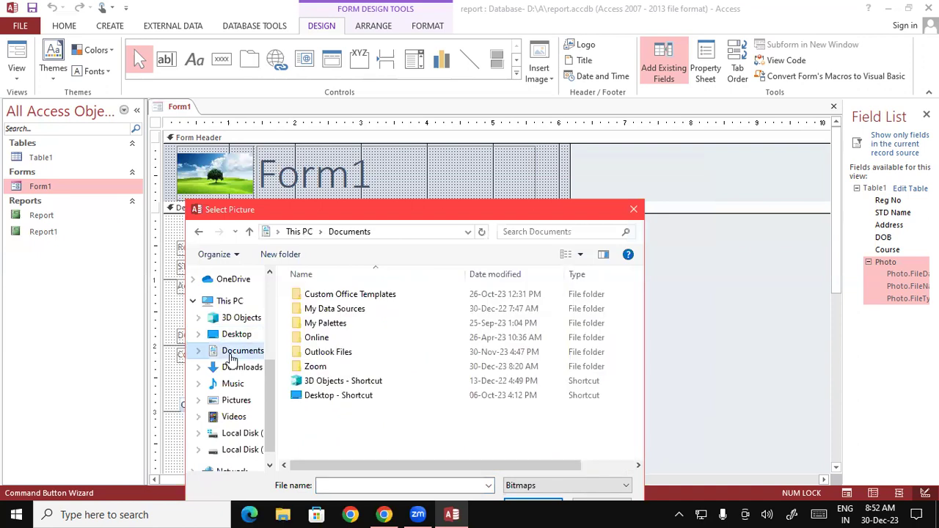
left_click(233, 335)
scroll(230, 337, "down", 5)
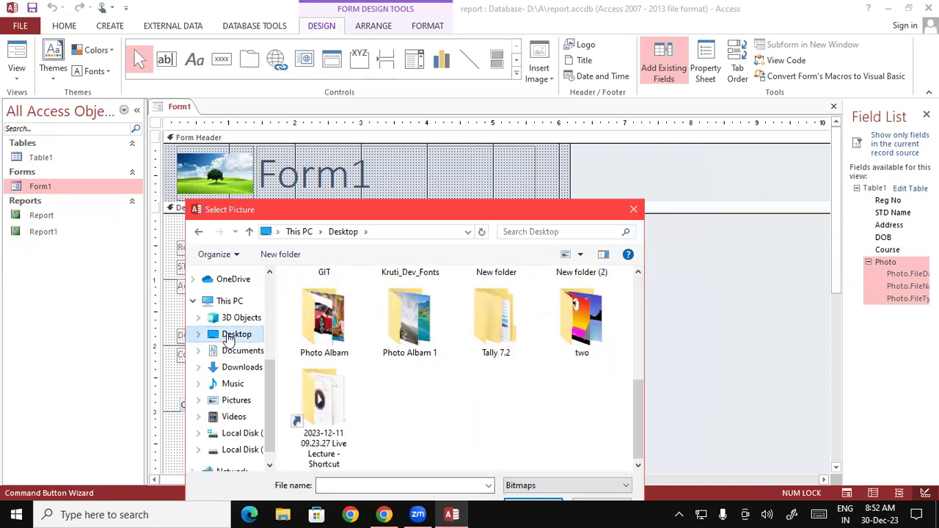
left_click(633, 210)
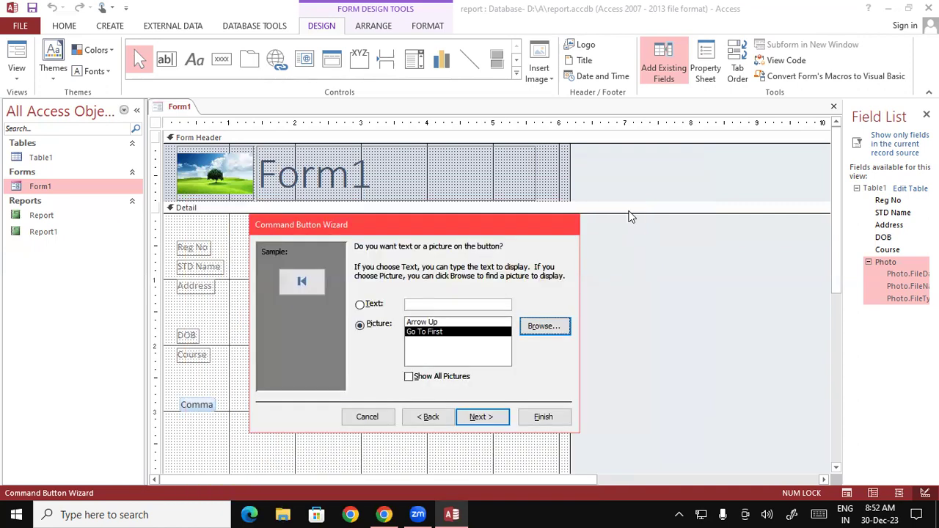
left_click(478, 419)
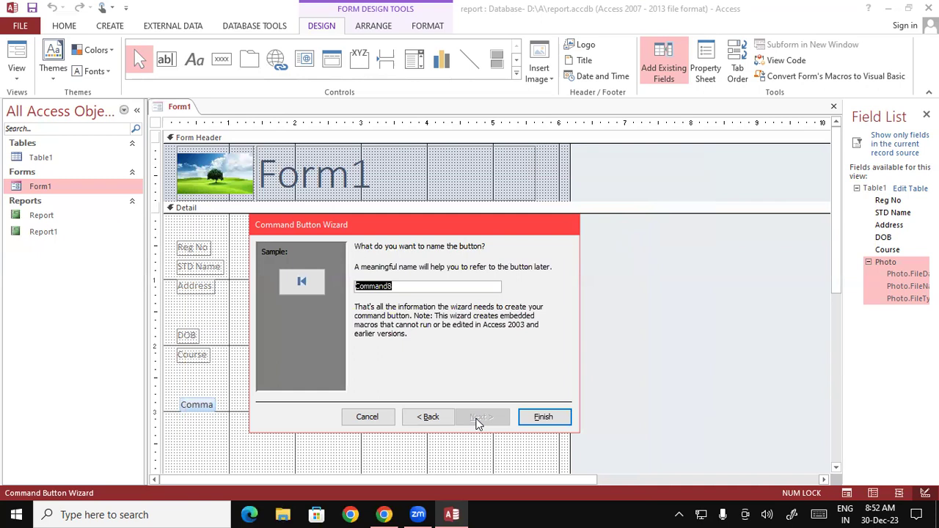
left_click(543, 420)
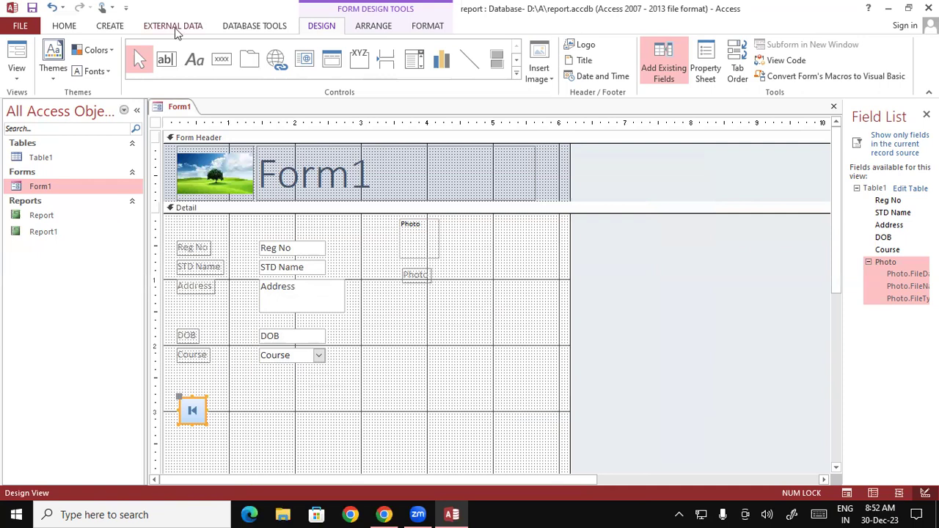
- Draw a second button beside it set to Go To Previous Record with the default arrow picture
left_click(216, 63)
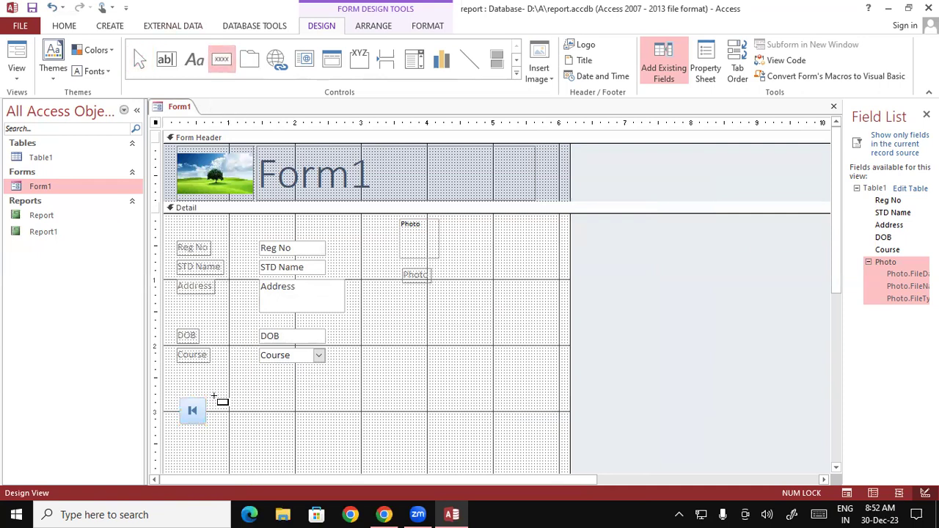
left_click_drag(217, 400, 243, 424)
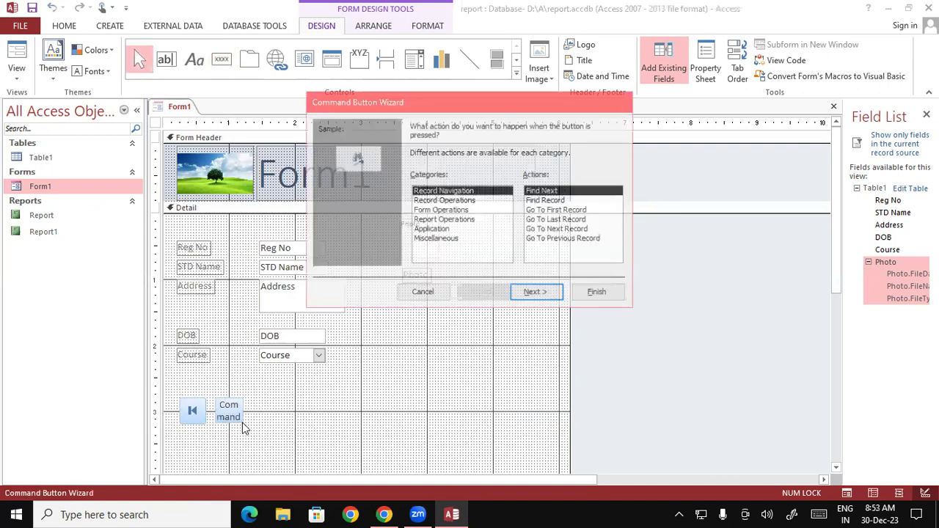
left_click(555, 241)
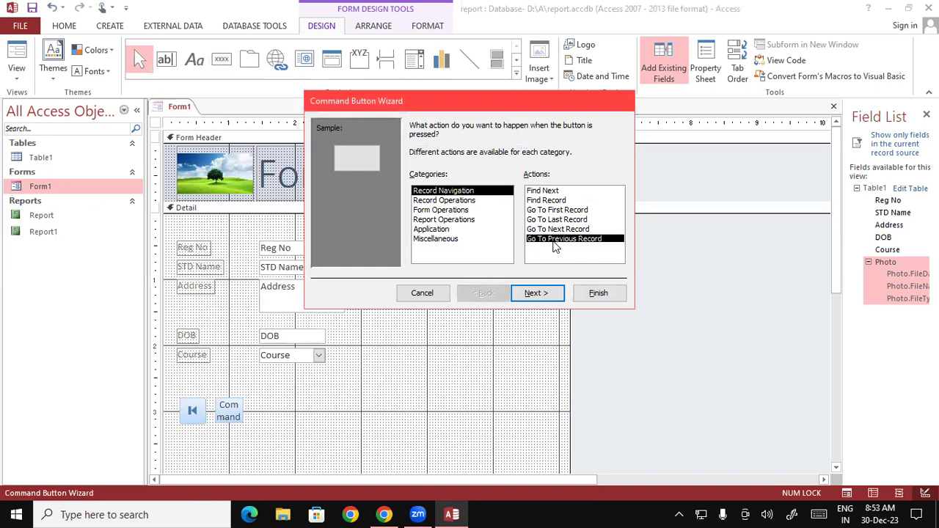
left_click(537, 296)
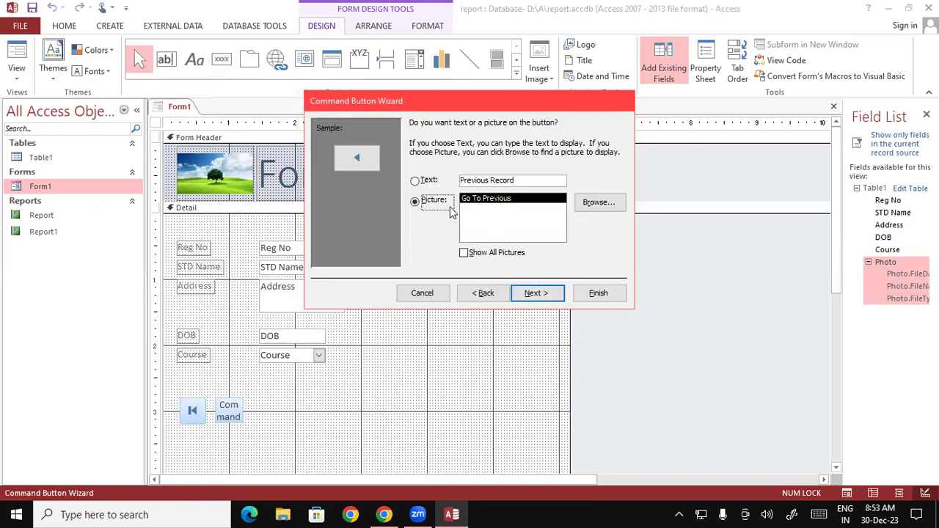
left_click(542, 295)
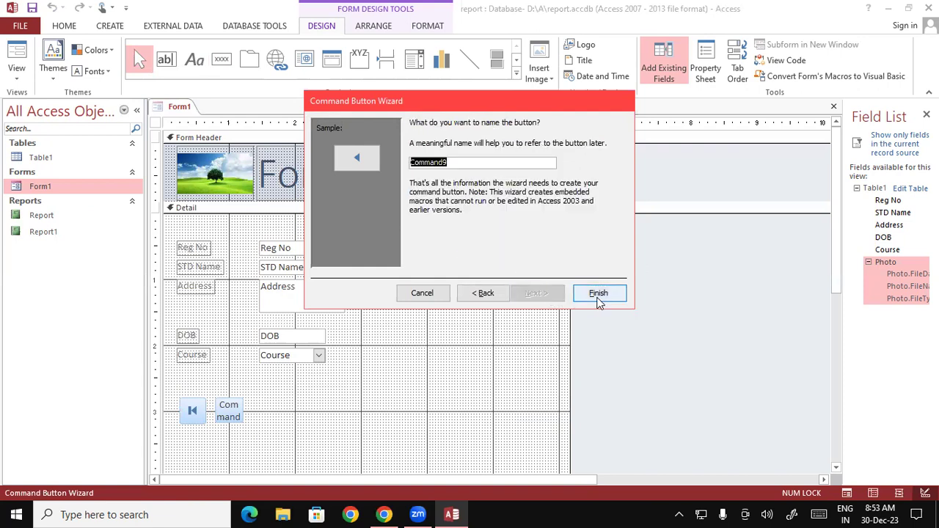
left_click(602, 297)
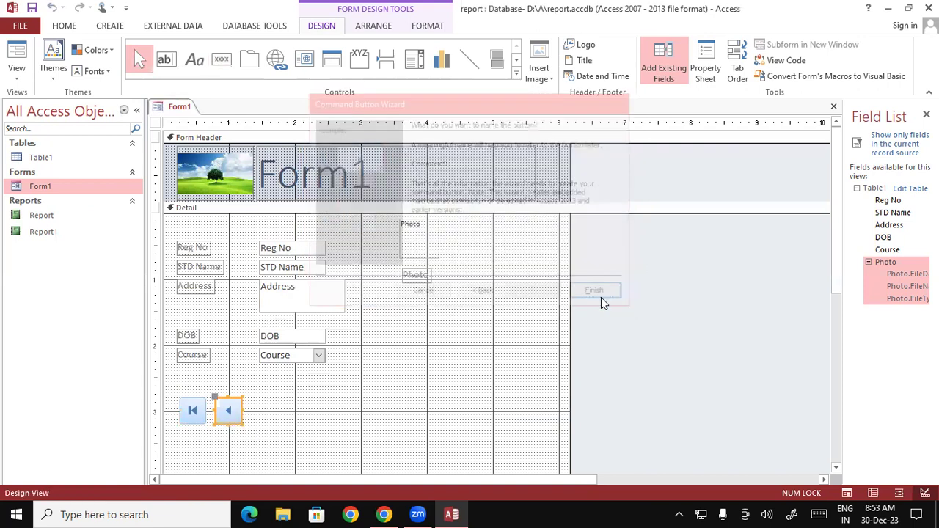
- Draw a third button right of the previous-record button, set to Go To Next Record with its picture
left_click(319, 398)
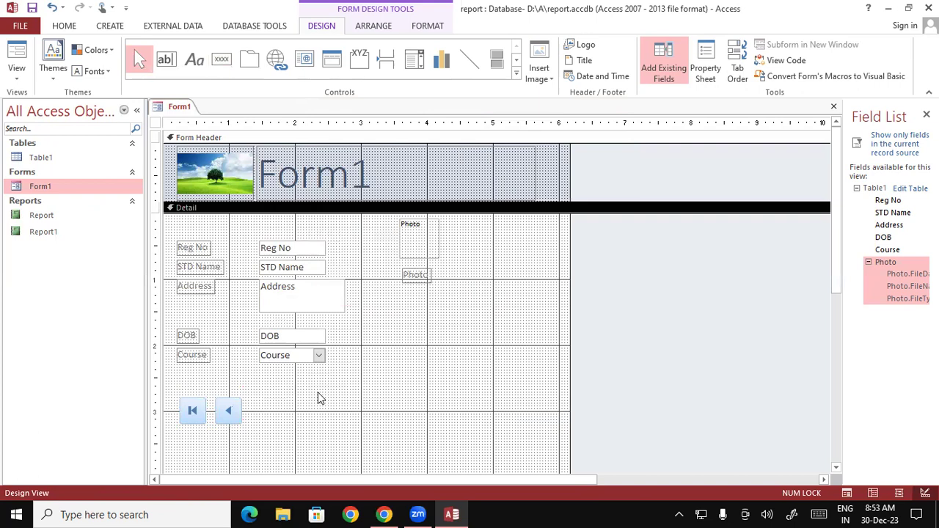
left_click(220, 61)
left_click_drag(248, 399, 282, 425)
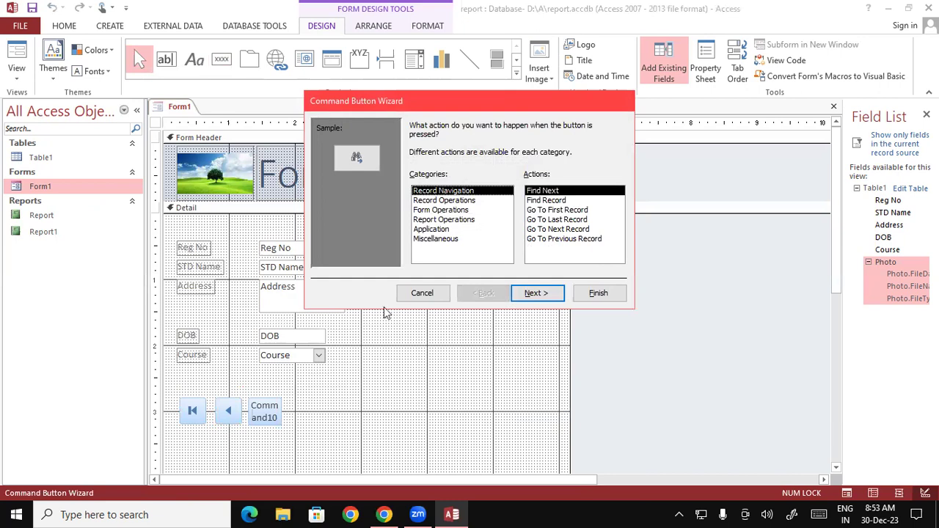
left_click(556, 230)
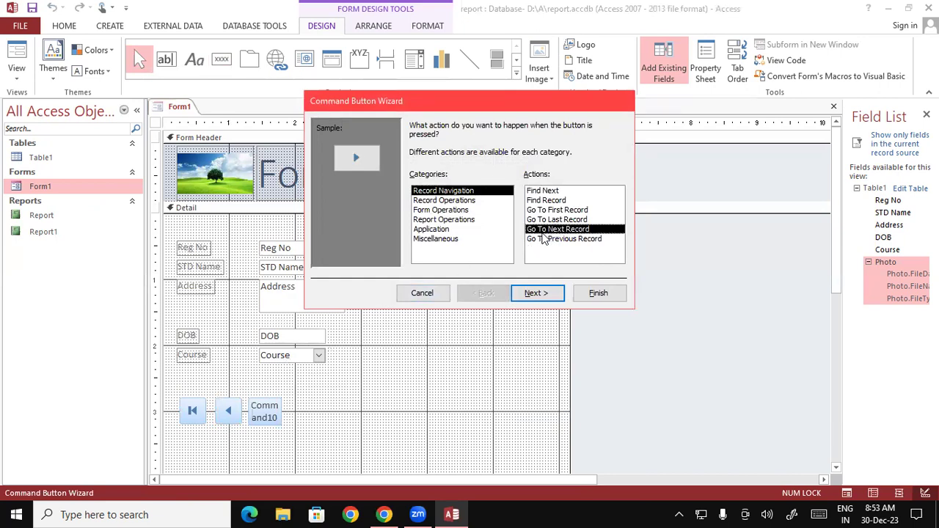
left_click(537, 293)
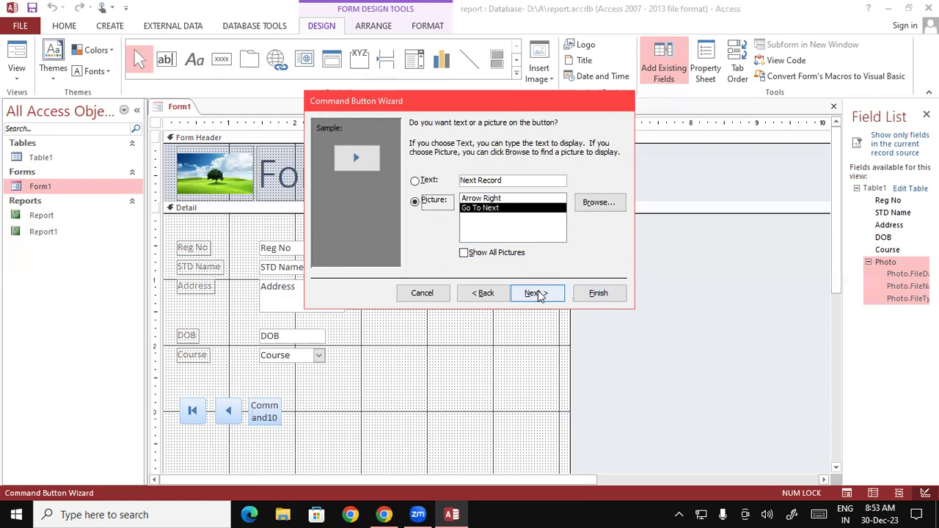
left_click(537, 294)
left_click(598, 294)
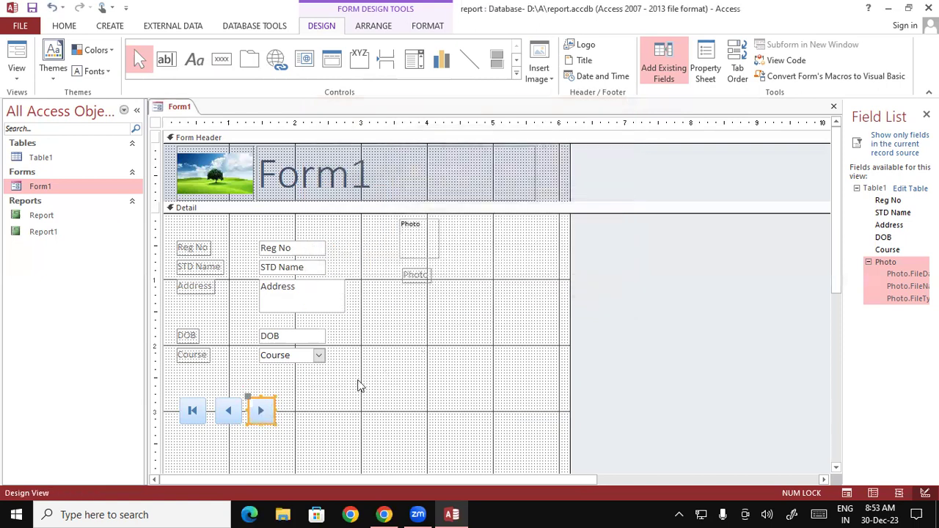
left_click(359, 385)
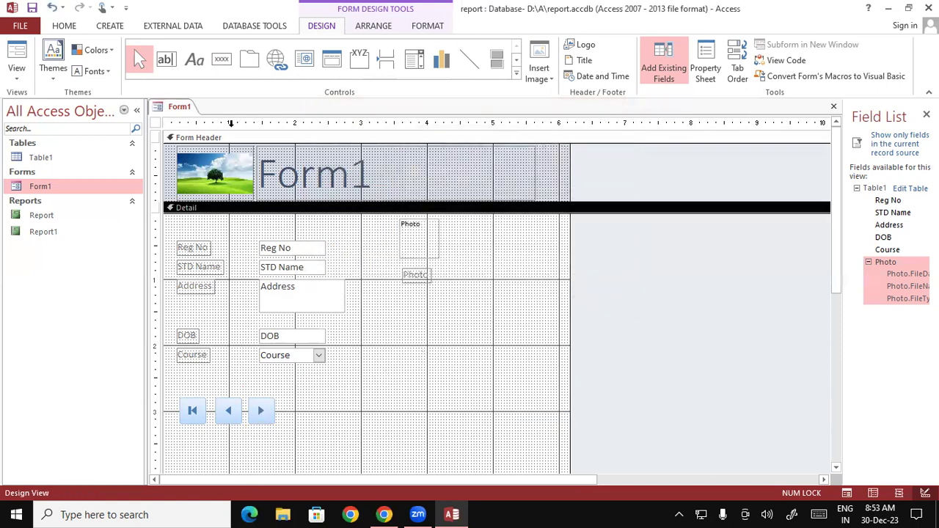
- Draw a fourth button after the next-record button and set it to Go To Last Record
left_click(227, 69)
left_click(227, 69)
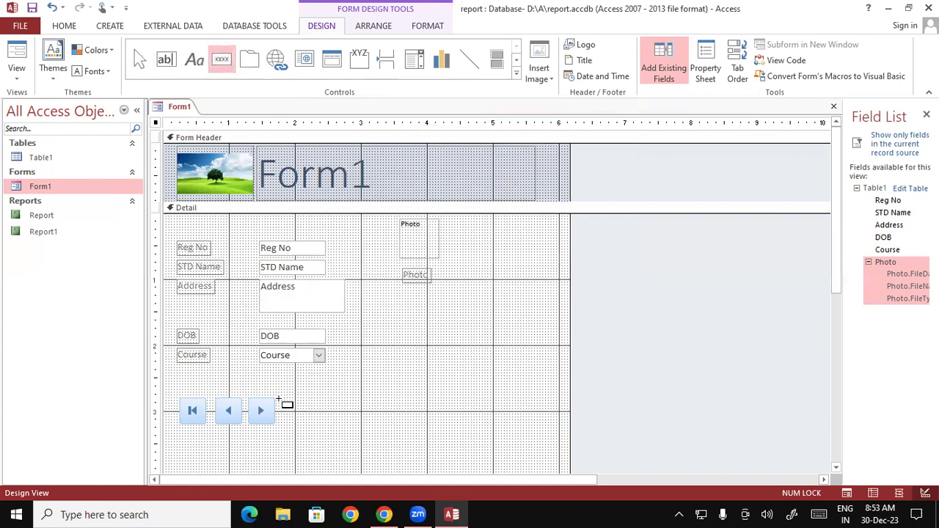
left_click_drag(287, 400, 316, 426)
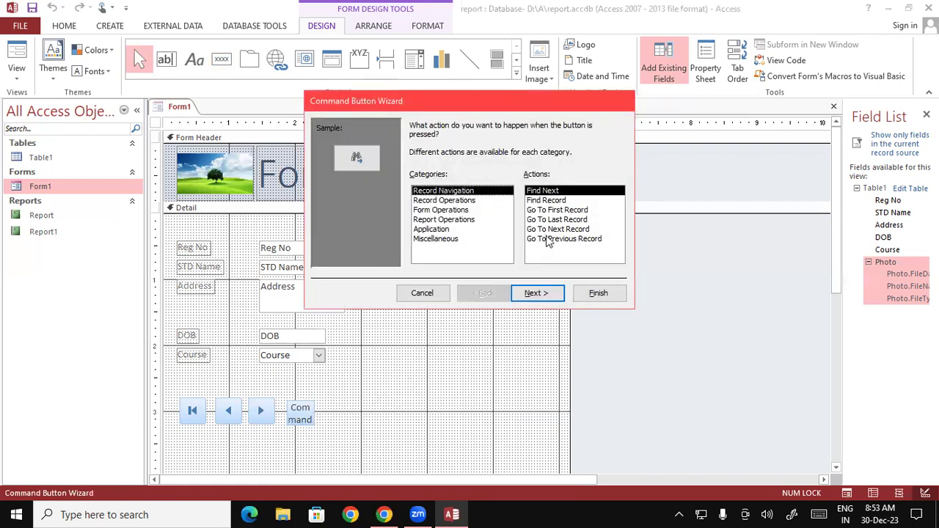
left_click(558, 221)
left_click(535, 295)
left_click(536, 294)
left_click(591, 294)
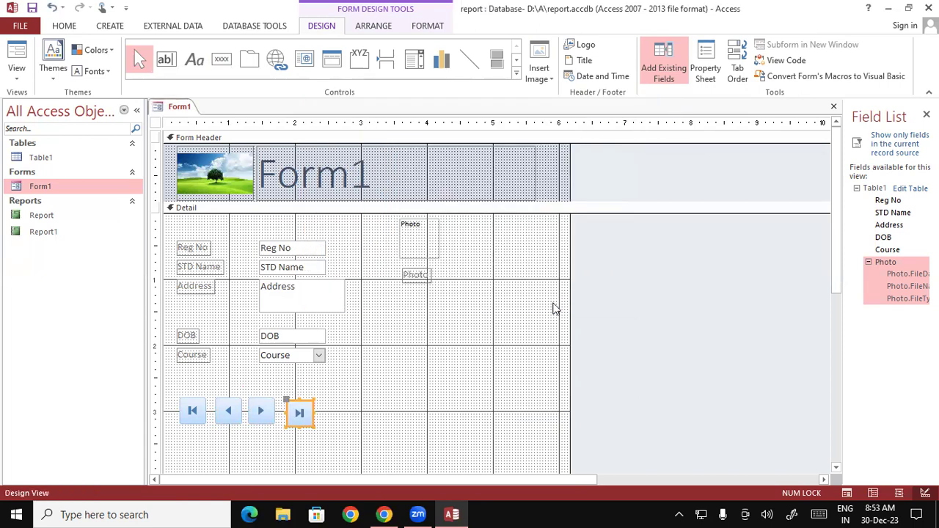
- Nudge the last-record button with the arrow keys to line it up with the row
key("Up")
key("Up")
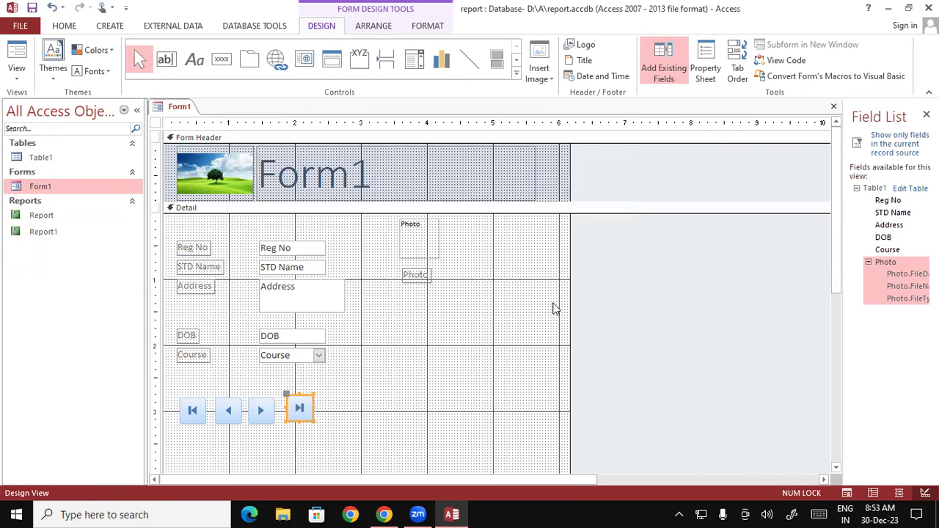
key("Down")
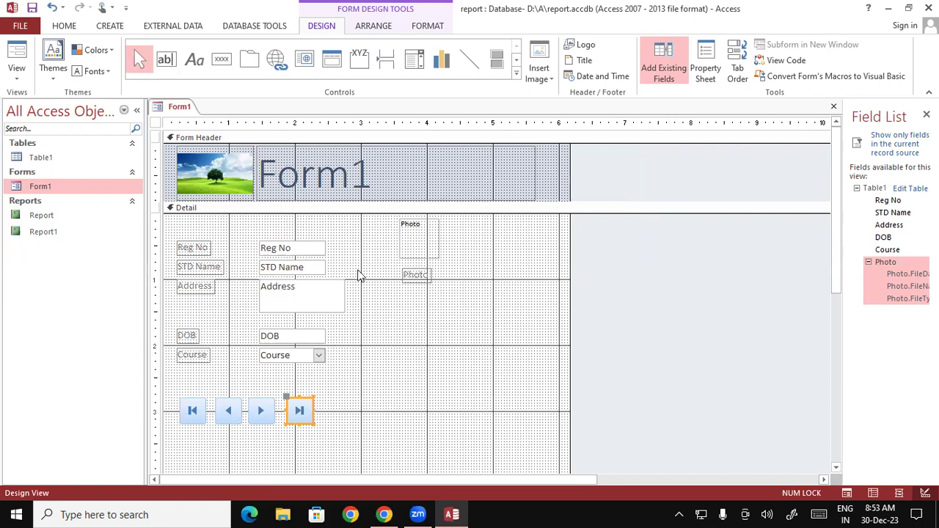
left_click(260, 207)
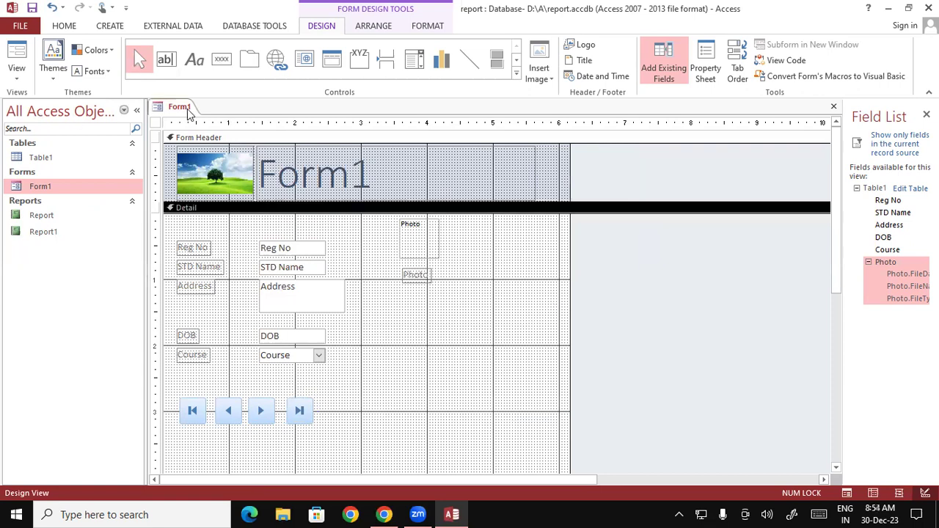
right_click(183, 109)
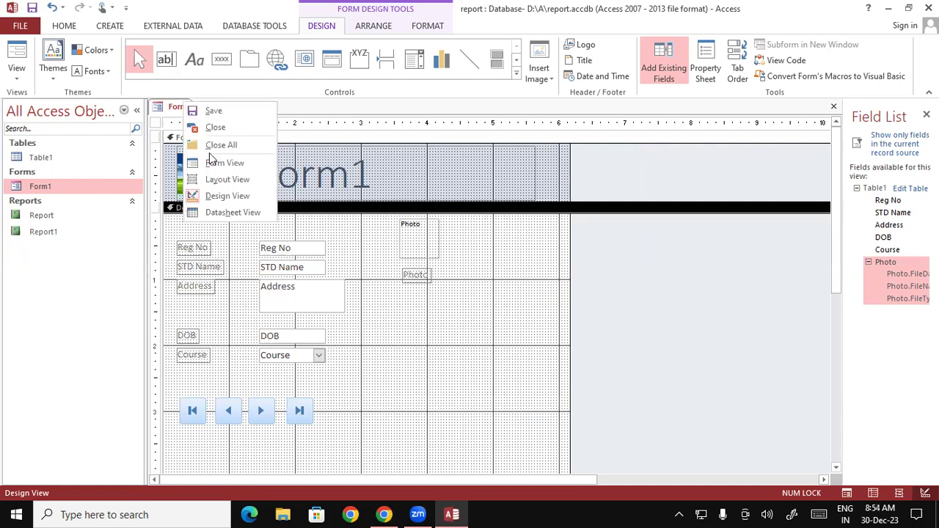
left_click(210, 162)
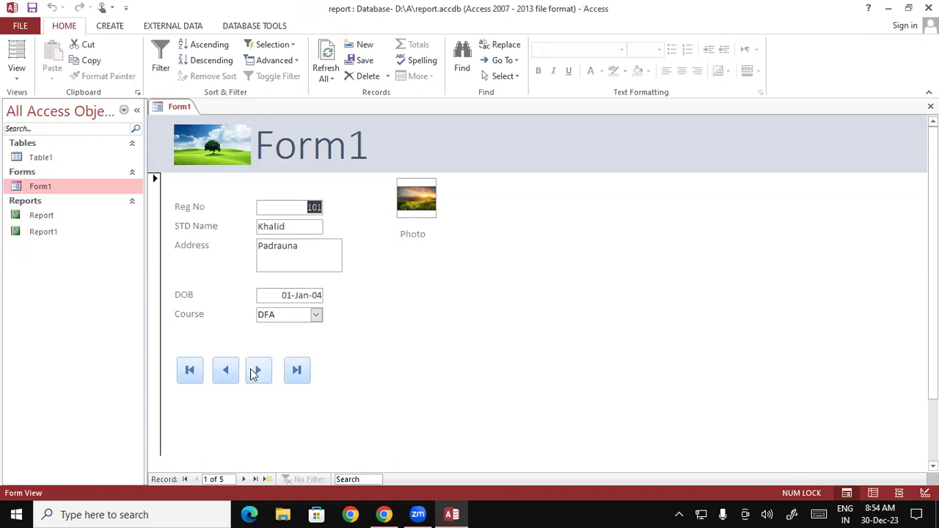
left_click(255, 376)
left_click(255, 377)
left_click(256, 376)
left_click(255, 377)
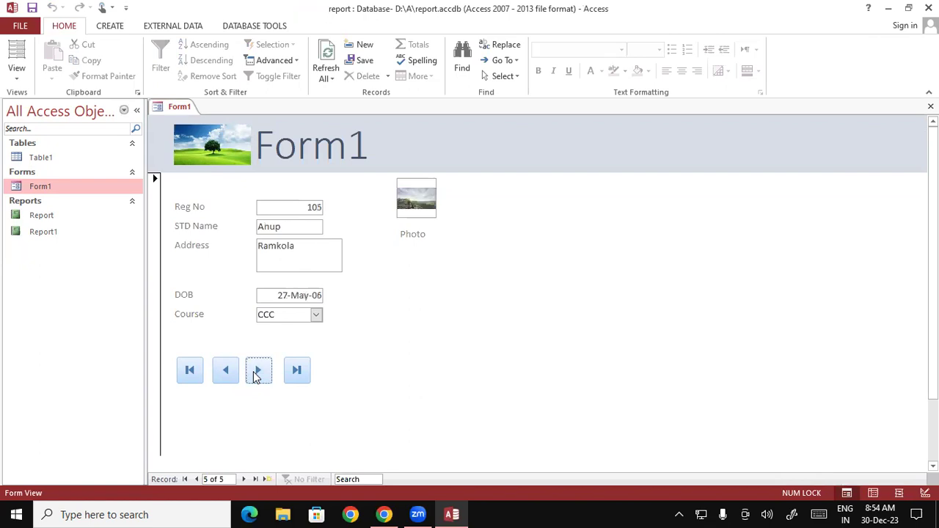
left_click(256, 377)
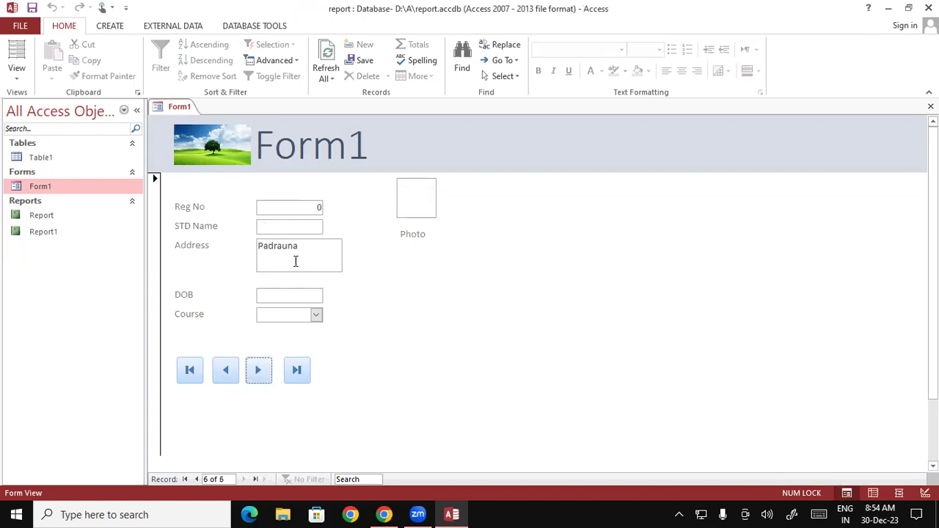
left_click(260, 373)
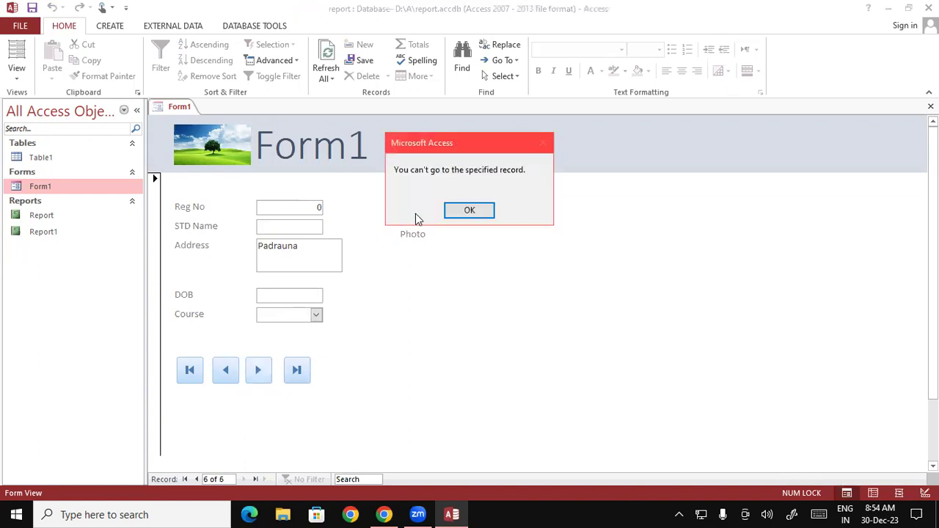
left_click(470, 211)
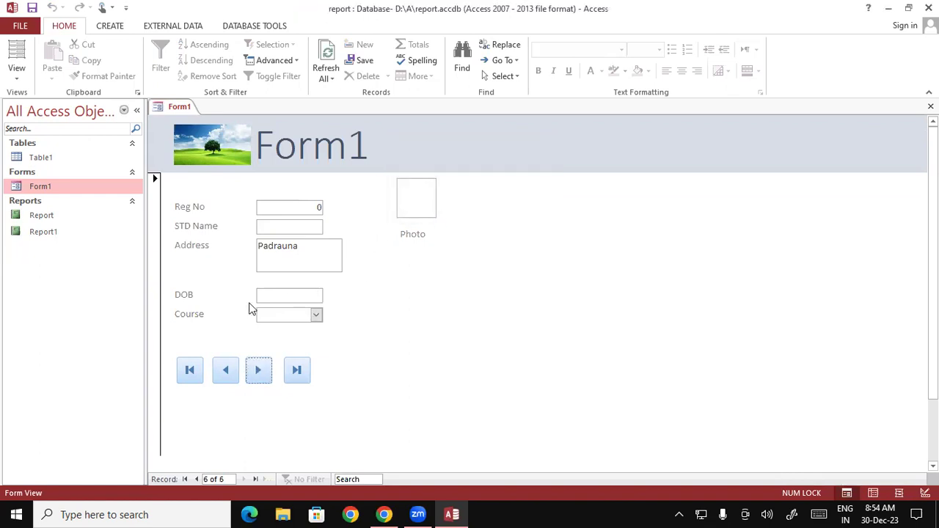
left_click(226, 370)
left_click(225, 371)
left_click(225, 371)
left_click(226, 373)
left_click(225, 373)
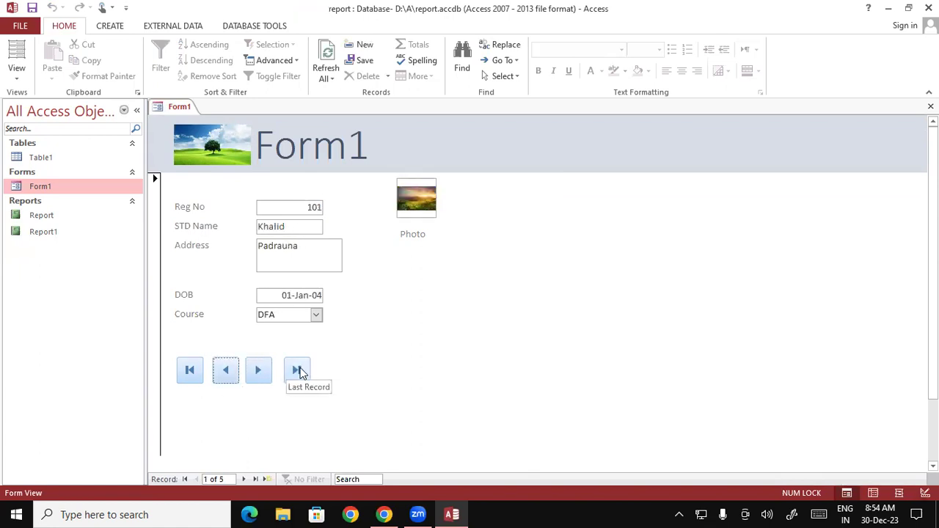
left_click(299, 371)
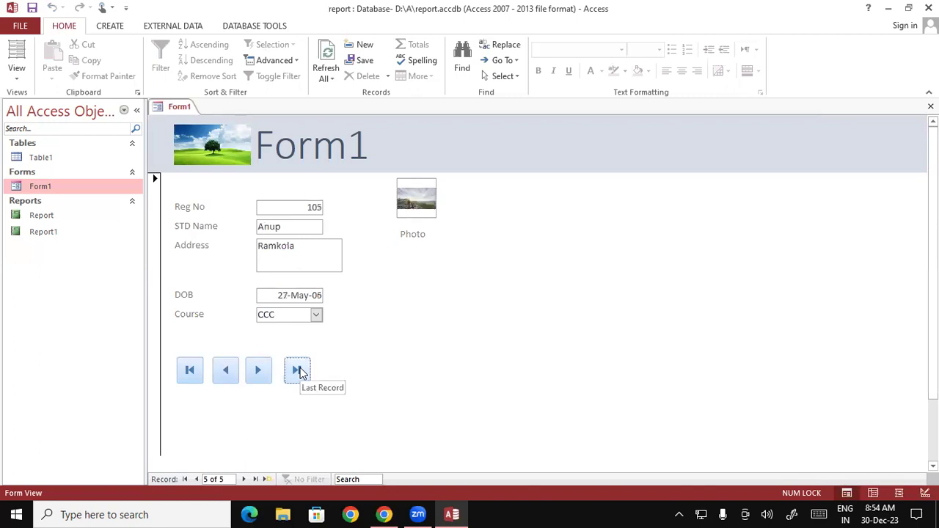
left_click(191, 372)
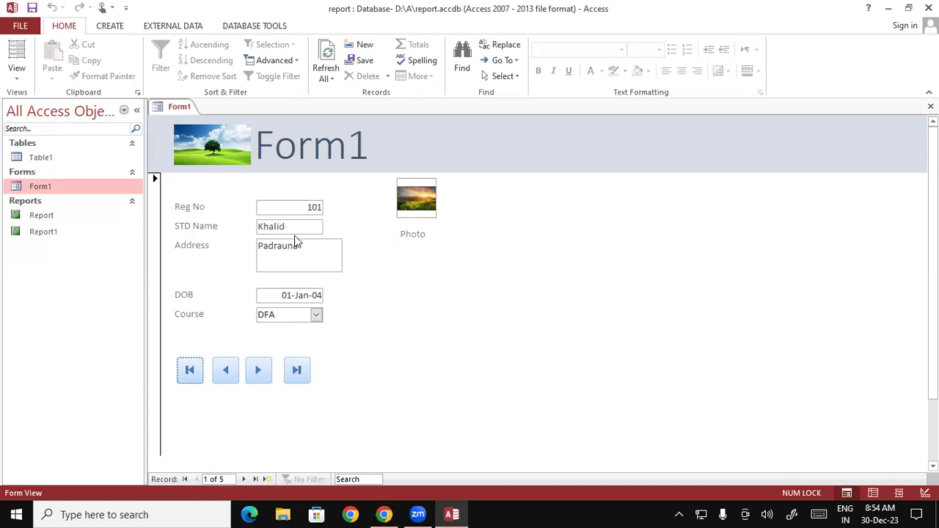
- Switch Form1 to Design View and draw a new button beside the navigation buttons
right_click(181, 111)
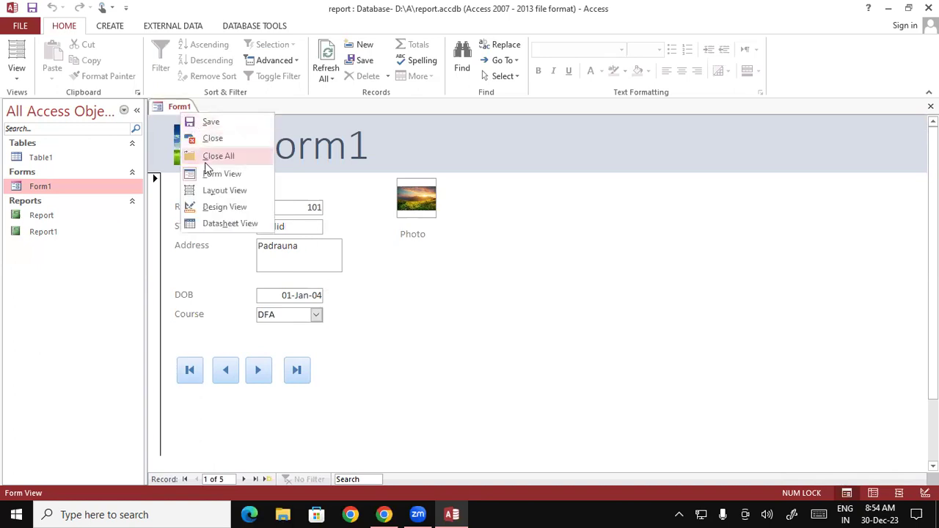
left_click(208, 209)
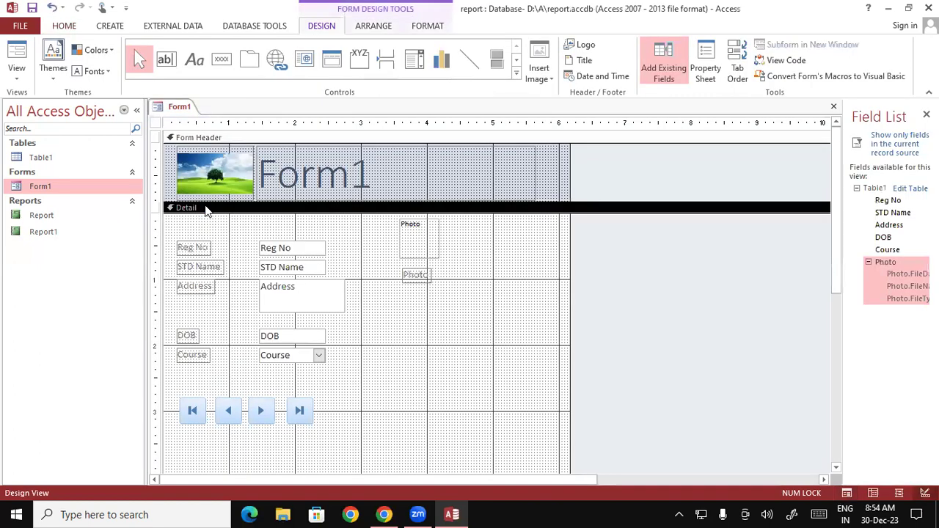
left_click(222, 60)
left_click_drag(324, 397, 361, 420)
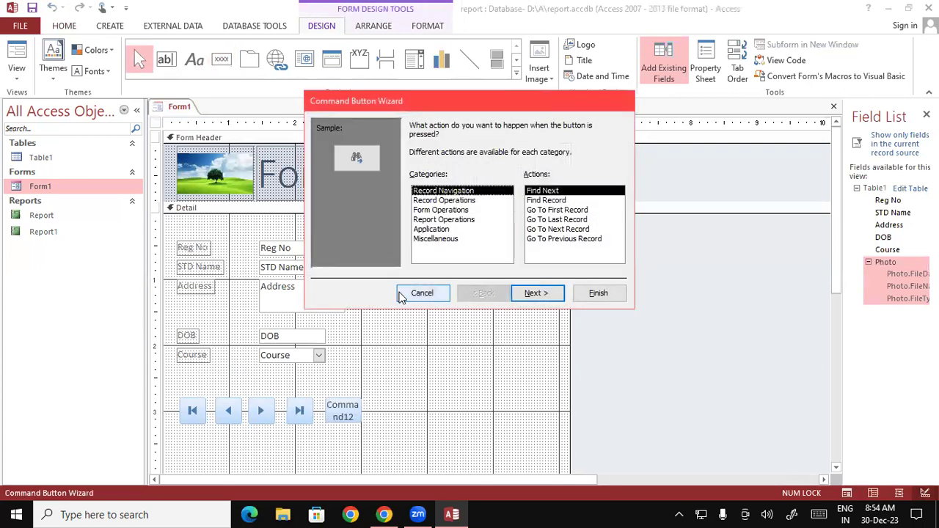
- Browse the wizard's action categories and their actions, ending on Form Operations
left_click(443, 200)
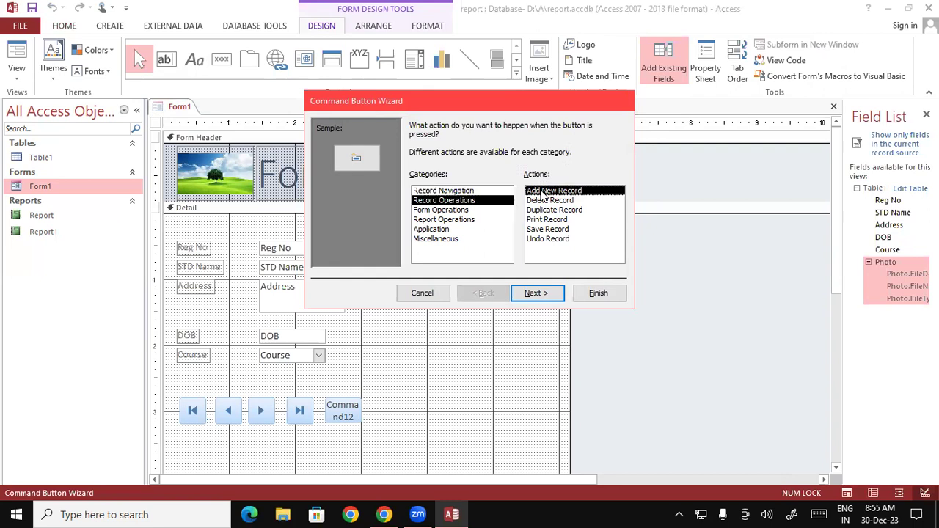
left_click(530, 200)
left_click(534, 212)
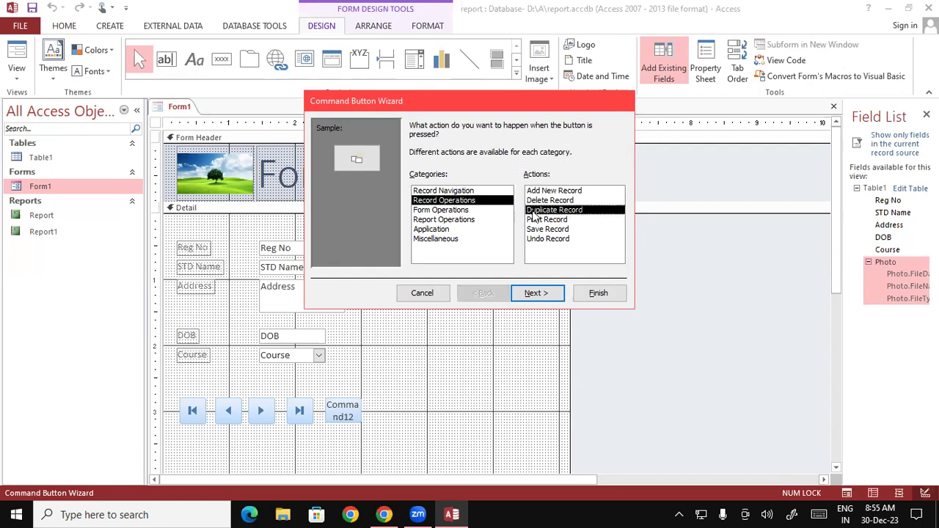
left_click(530, 230)
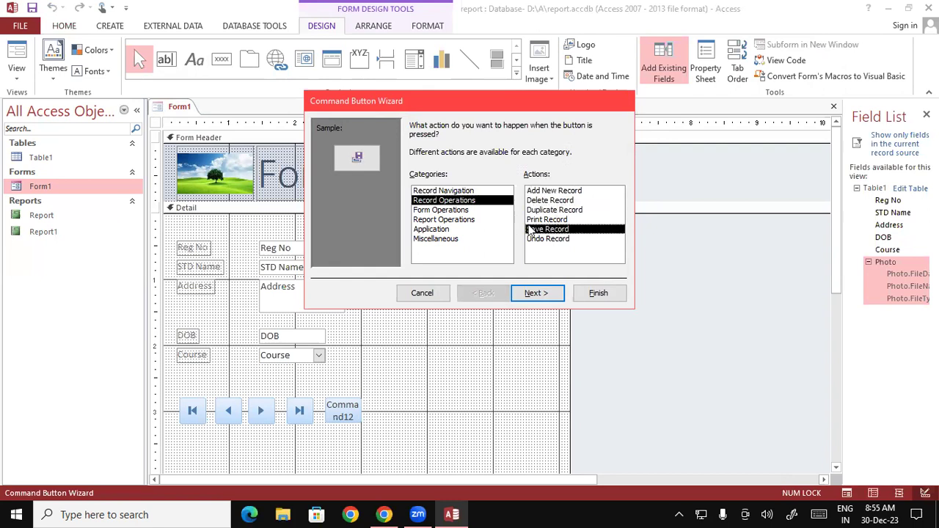
left_click(536, 242)
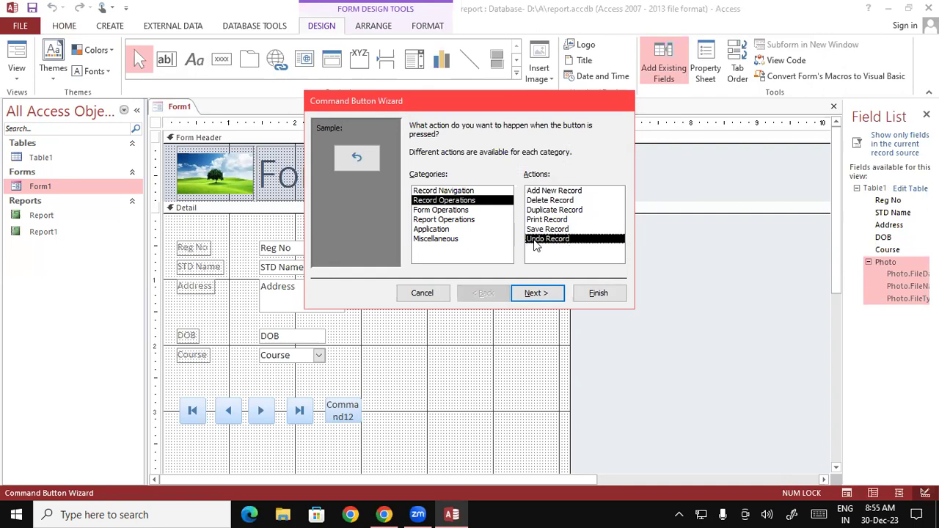
left_click(443, 211)
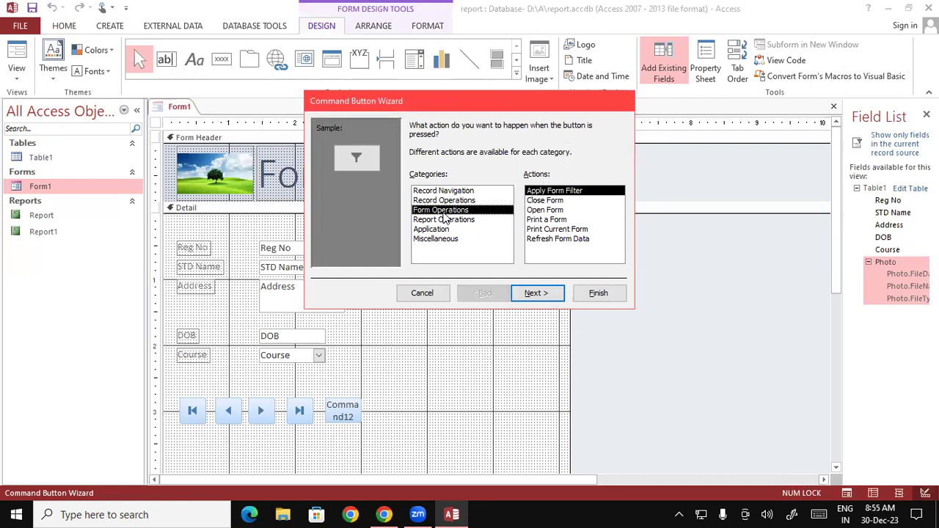
left_click(433, 220)
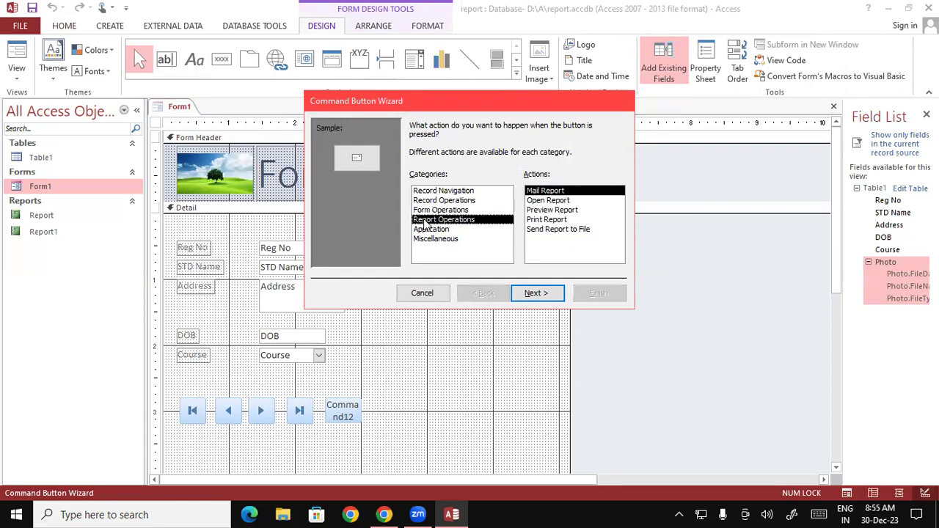
left_click(426, 230)
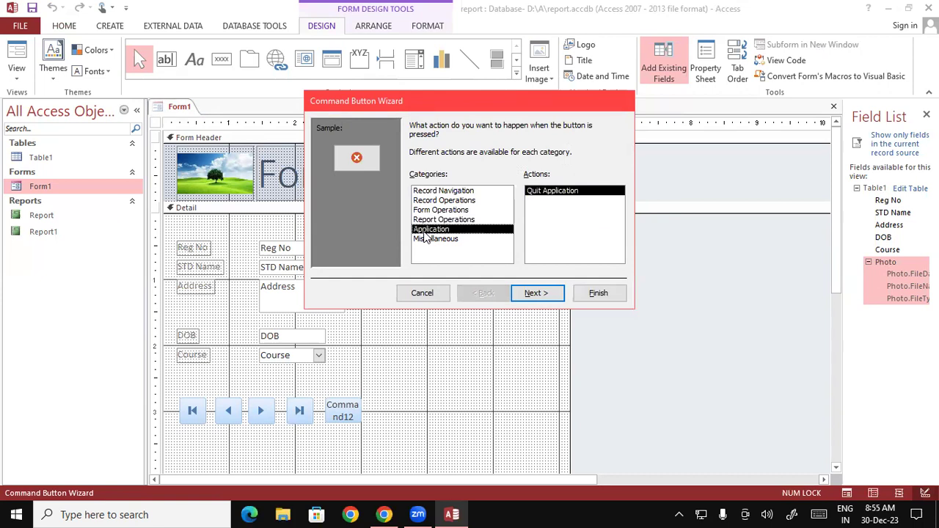
left_click(430, 240)
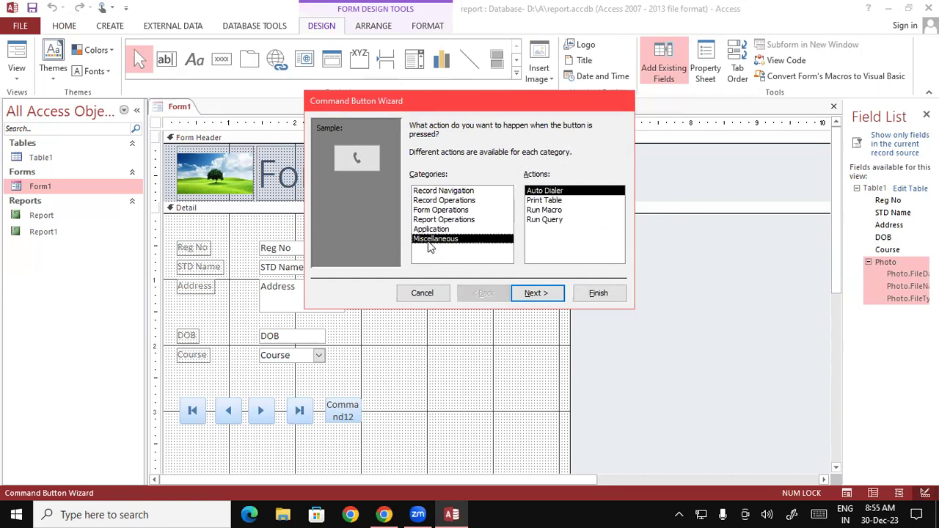
left_click(428, 230)
left_click(429, 239)
left_click(426, 231)
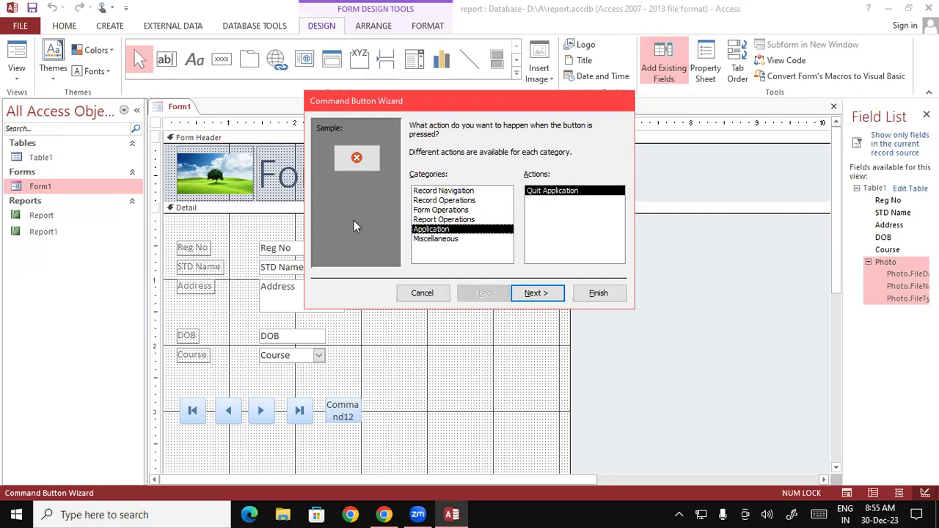
left_click(440, 191)
left_click(433, 201)
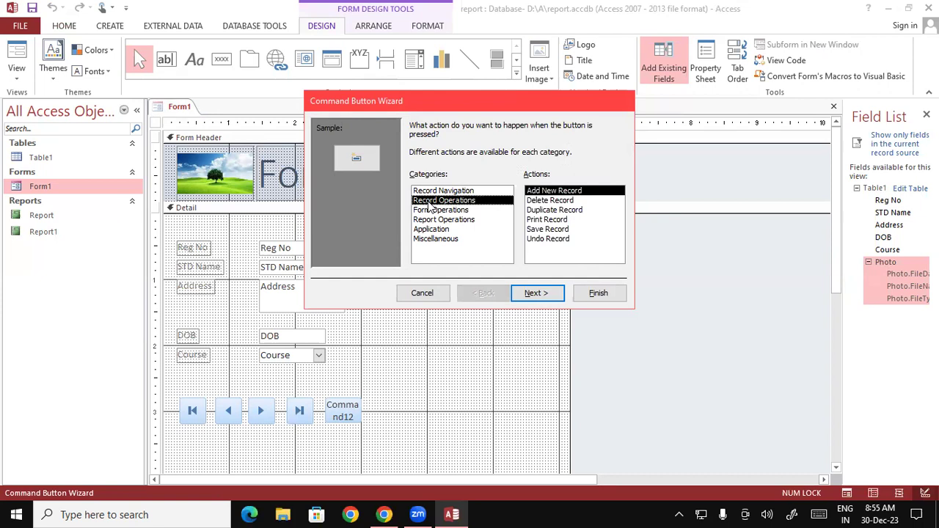
left_click(432, 210)
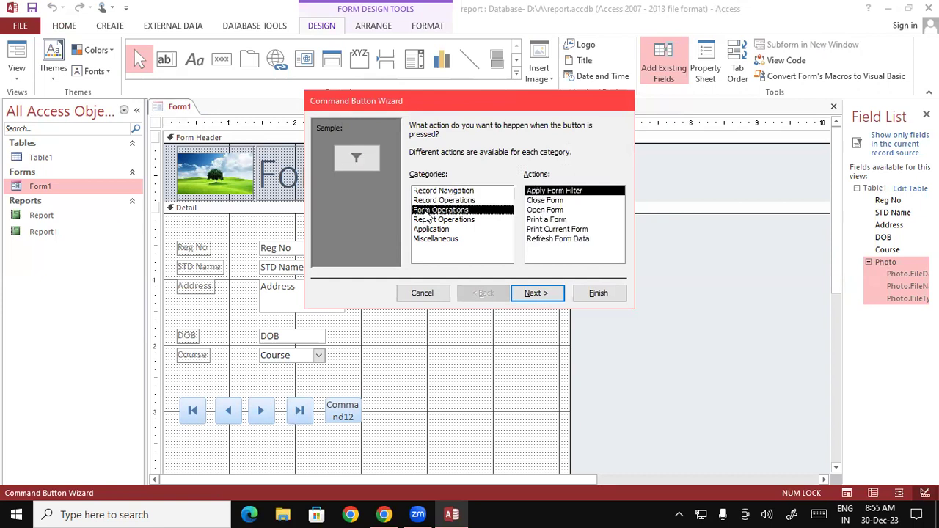
- Make the button print Form1, captioned with the text 'Print Form', and finish it
left_click(544, 220)
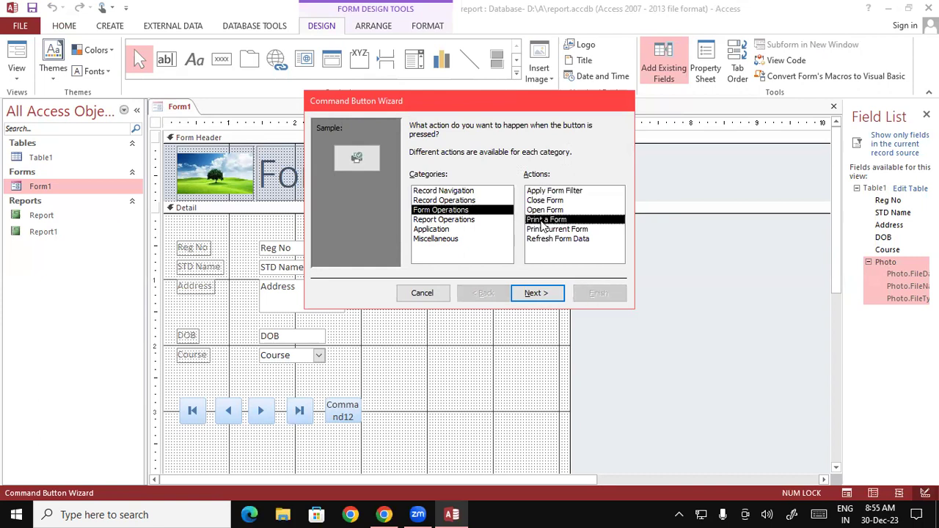
left_click(532, 296)
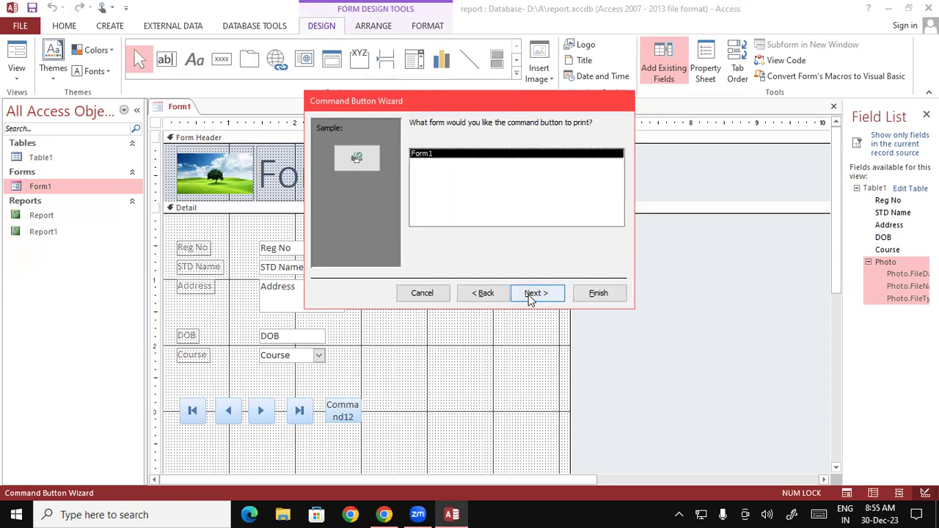
left_click(534, 295)
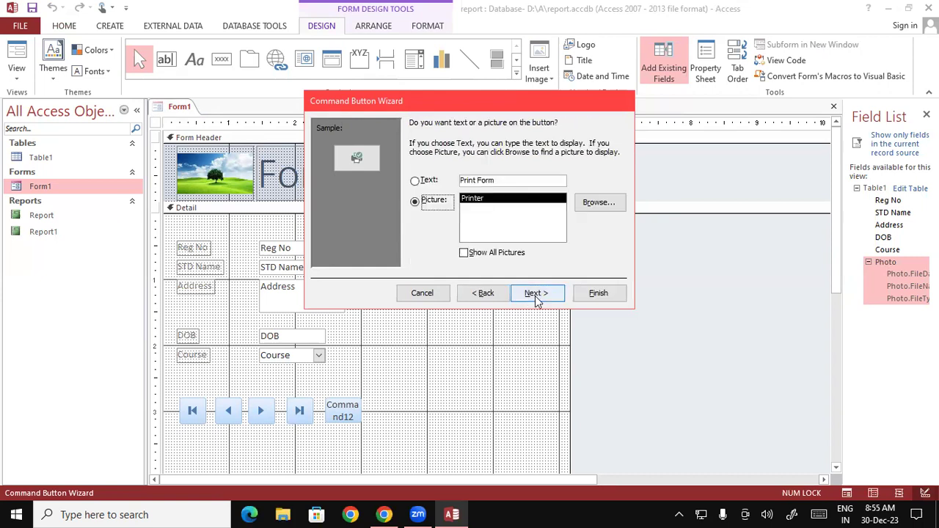
left_click(461, 209)
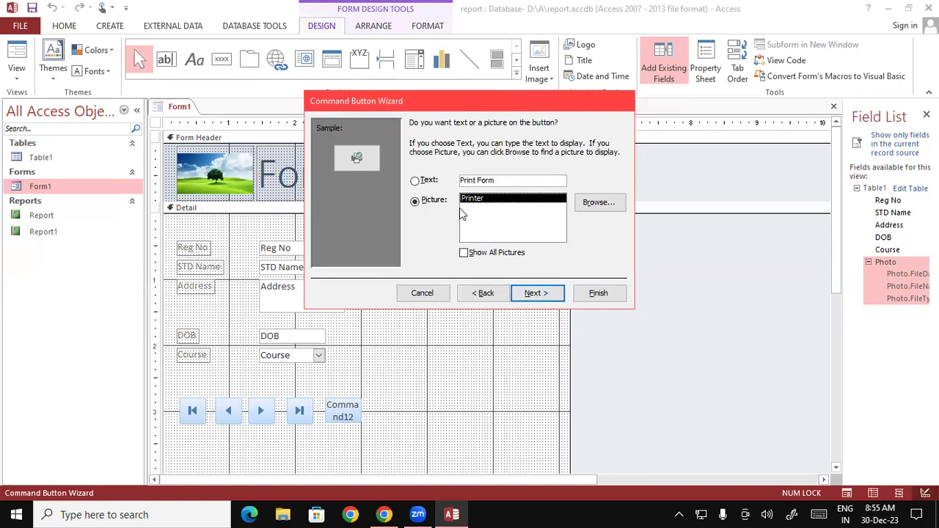
left_click(414, 181)
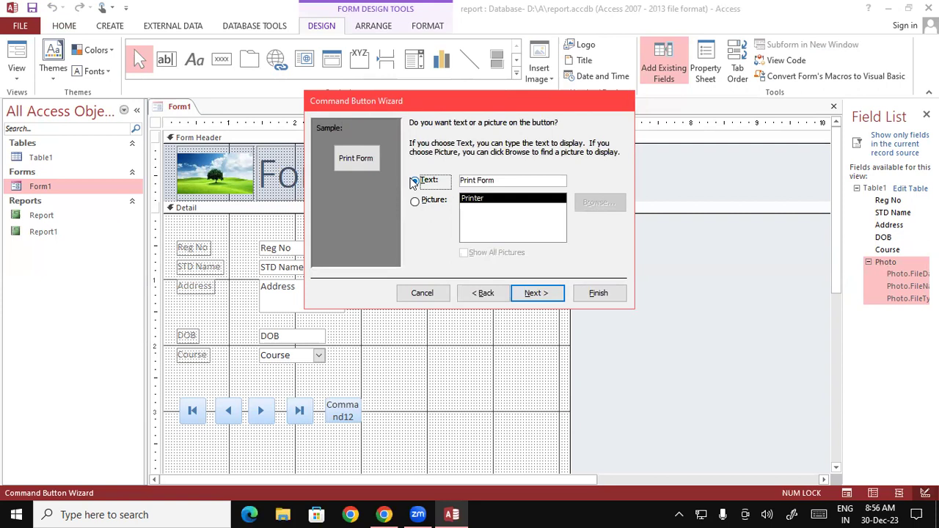
left_click(536, 292)
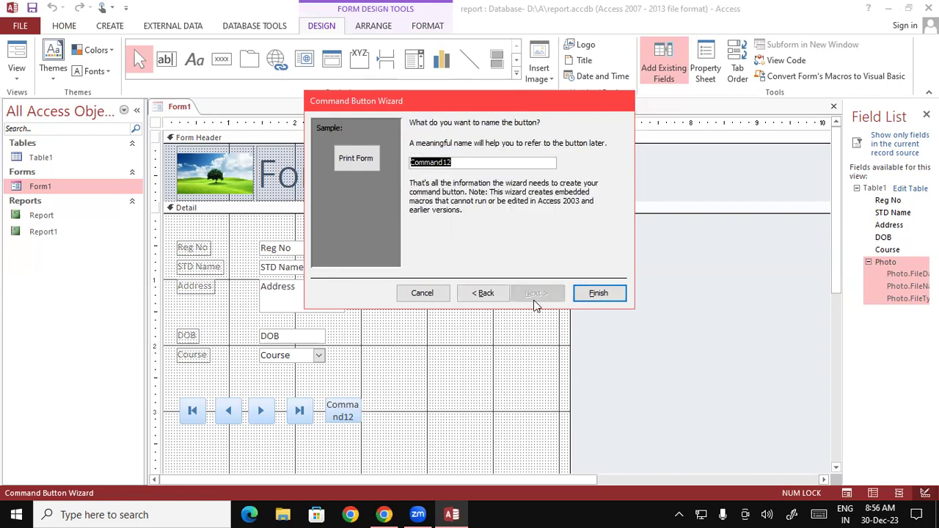
left_click(599, 293)
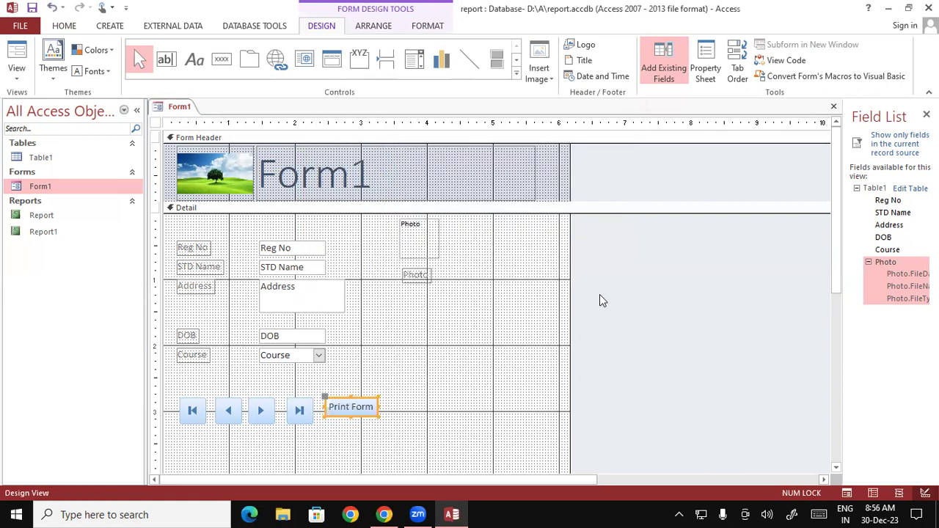
left_click(333, 439)
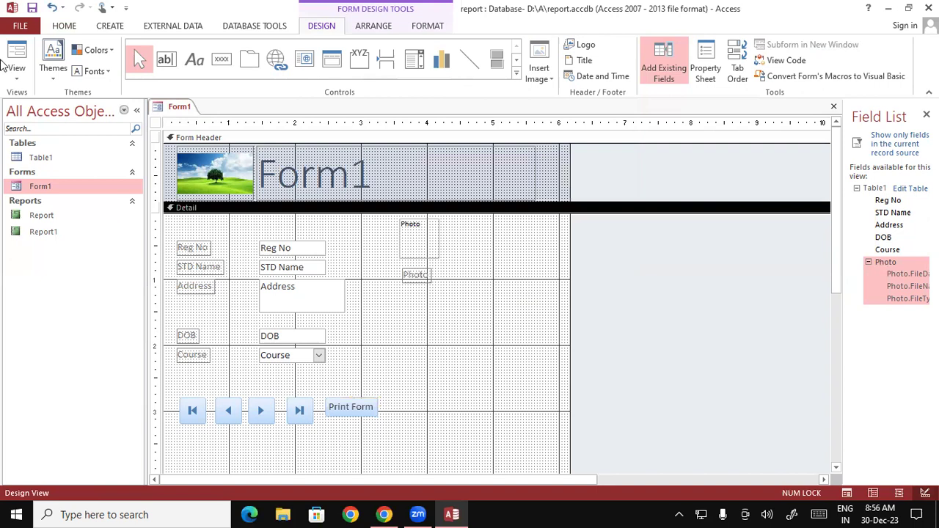
- From Form View, print Form1 via Microsoft Print to PDF as gg.pdf on the Desktop, then minimize Access
right_click(184, 108)
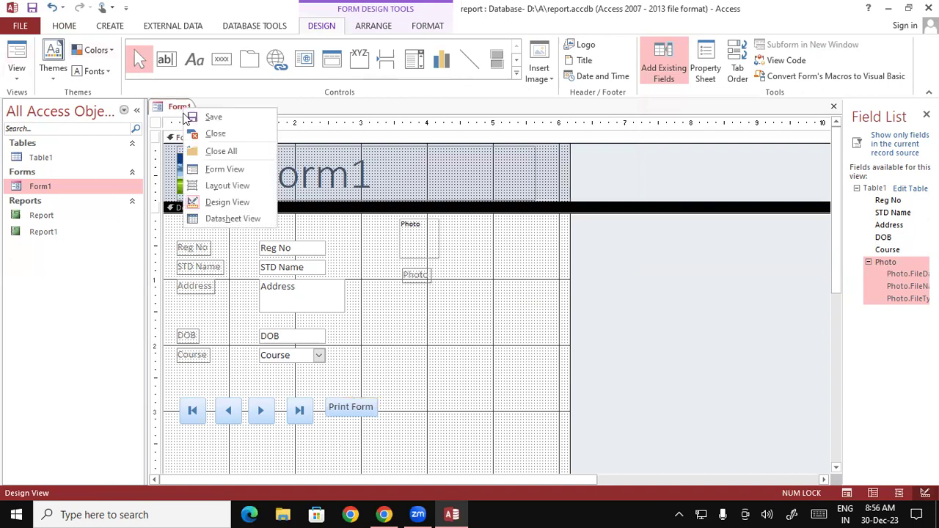
left_click(224, 170)
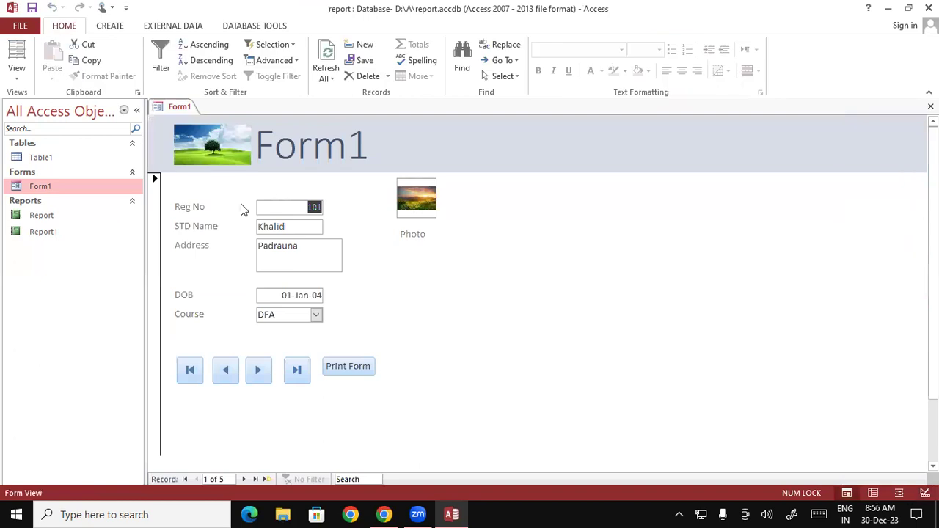
left_click(344, 369)
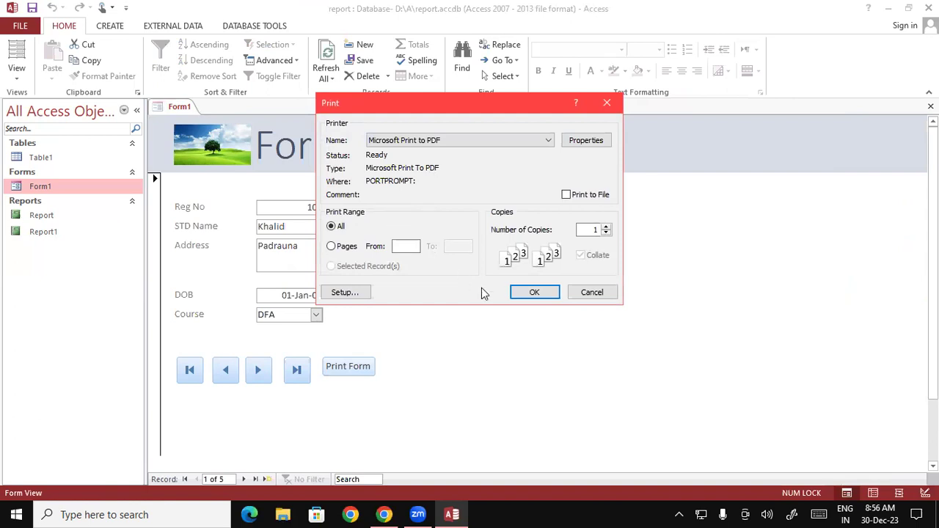
left_click(534, 293)
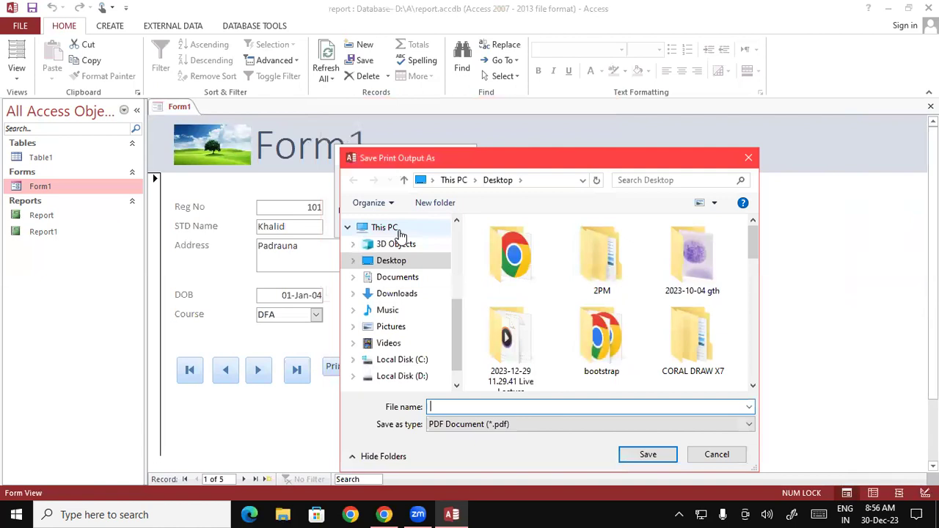
left_click(499, 407)
type("gg")
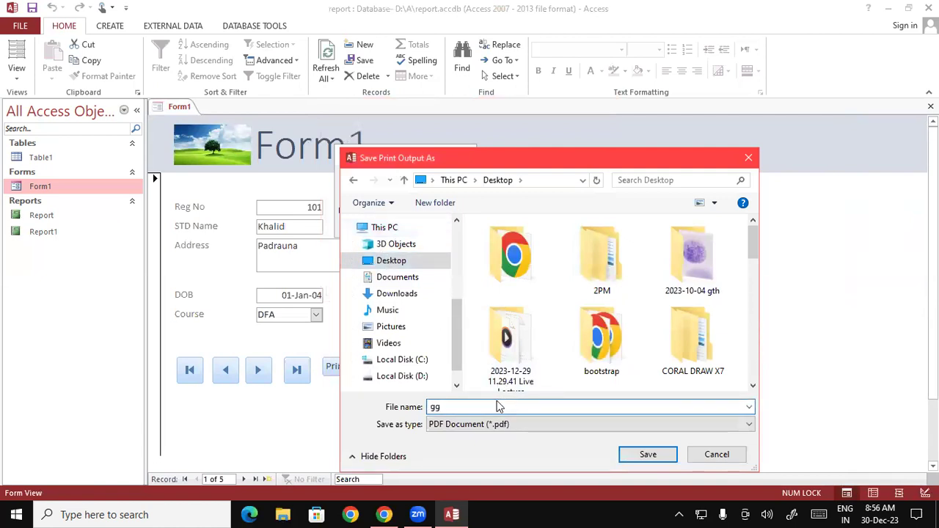
left_click(653, 454)
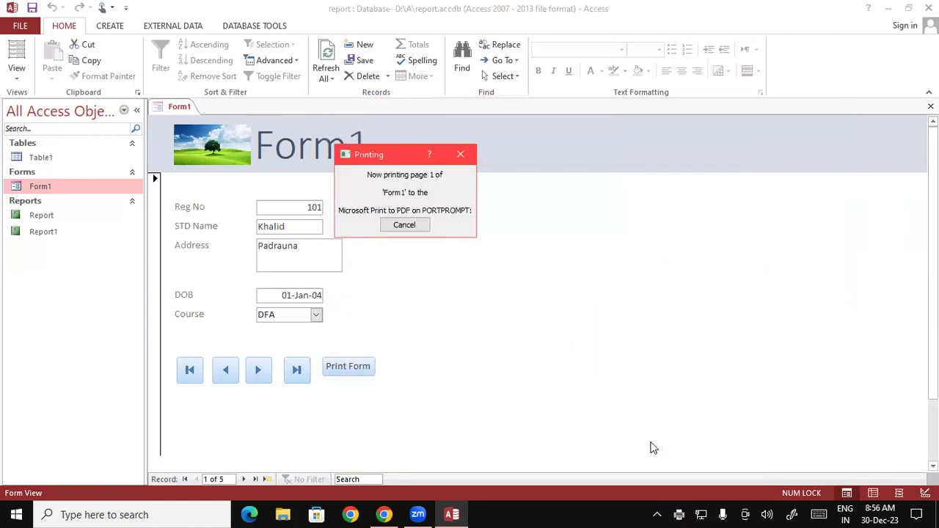
left_click(888, 9)
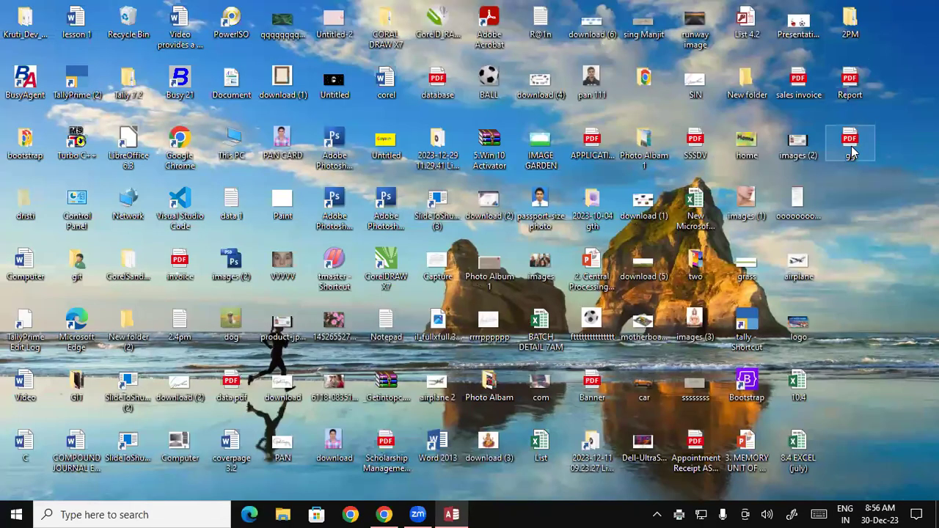
- Open gg.pdf in Edge, scroll through the printed Form1 record, then go back to Access
double_click(851, 147)
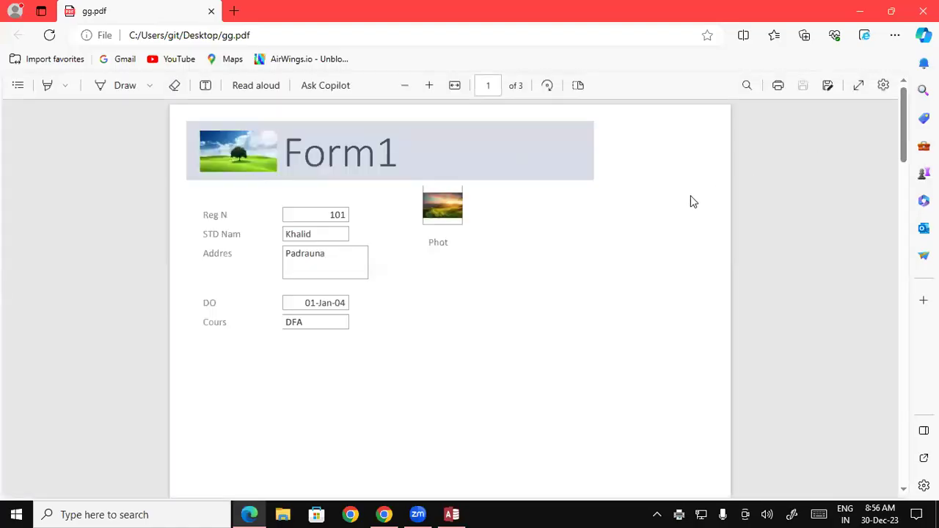
scroll(684, 185, "down", 1)
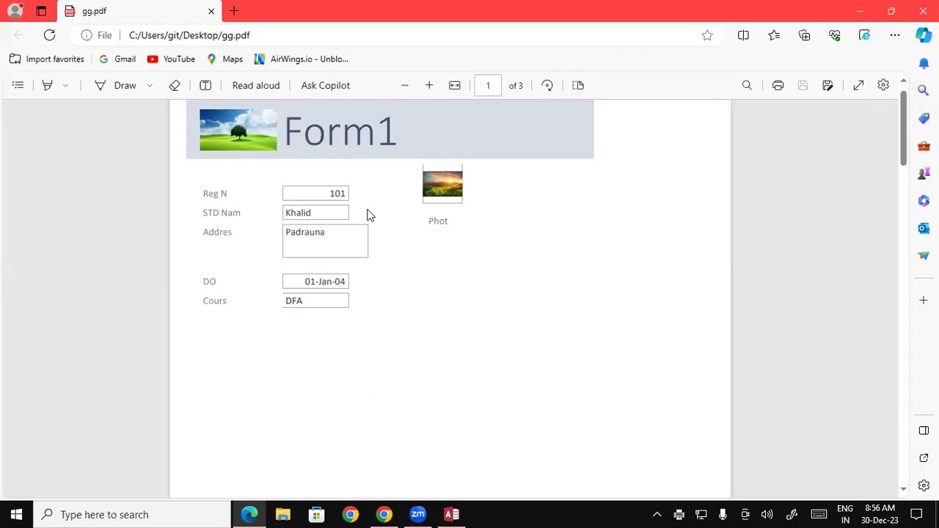
left_click(451, 515)
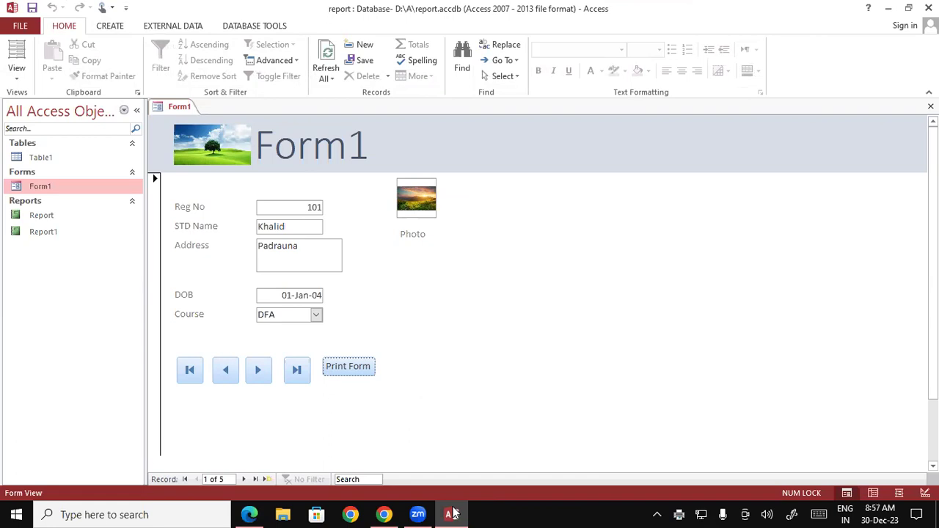
- In Design View, draw a button right of Print Form set to Find Record with a text caption
right_click(169, 108)
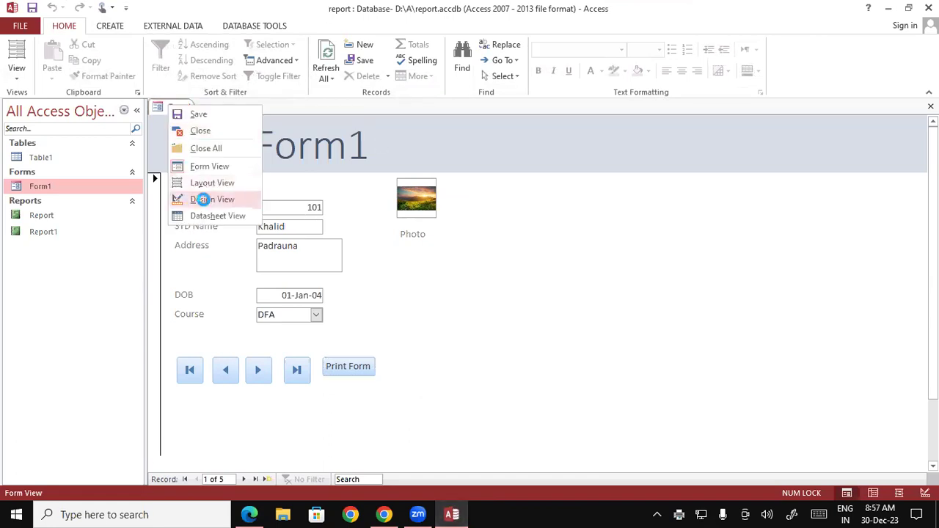
left_click(203, 200)
left_click(222, 59)
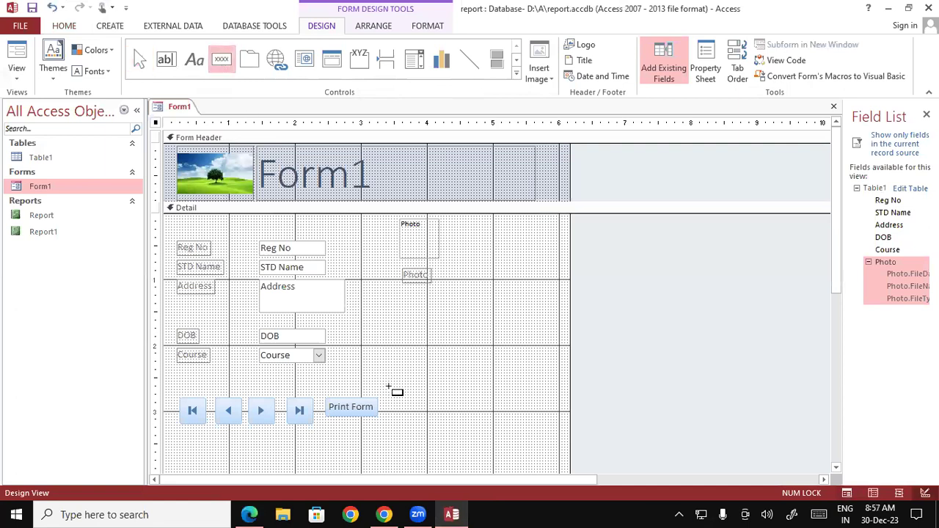
left_click_drag(399, 397, 434, 419)
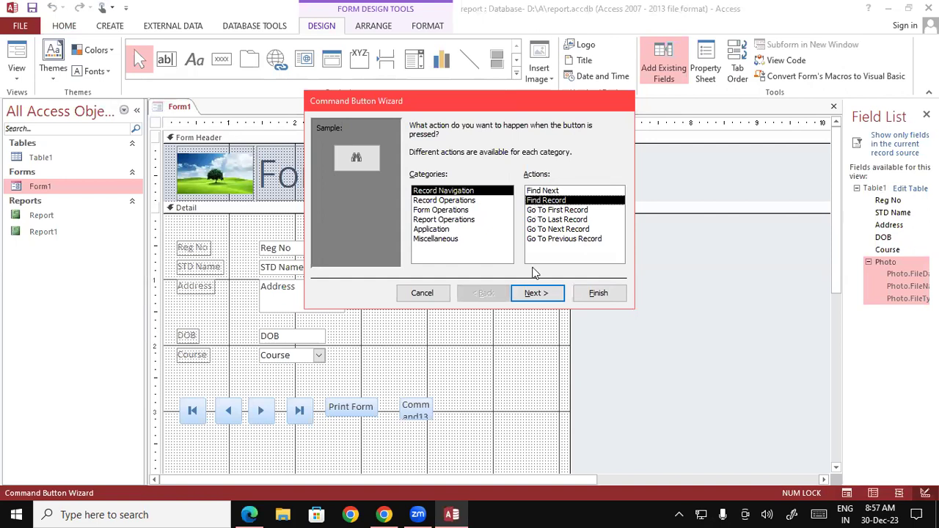
left_click(543, 294)
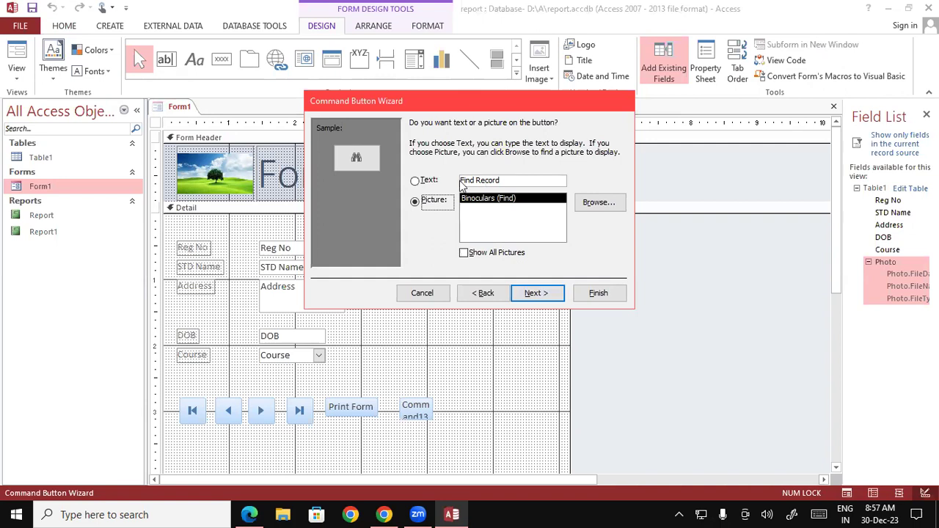
left_click(428, 182)
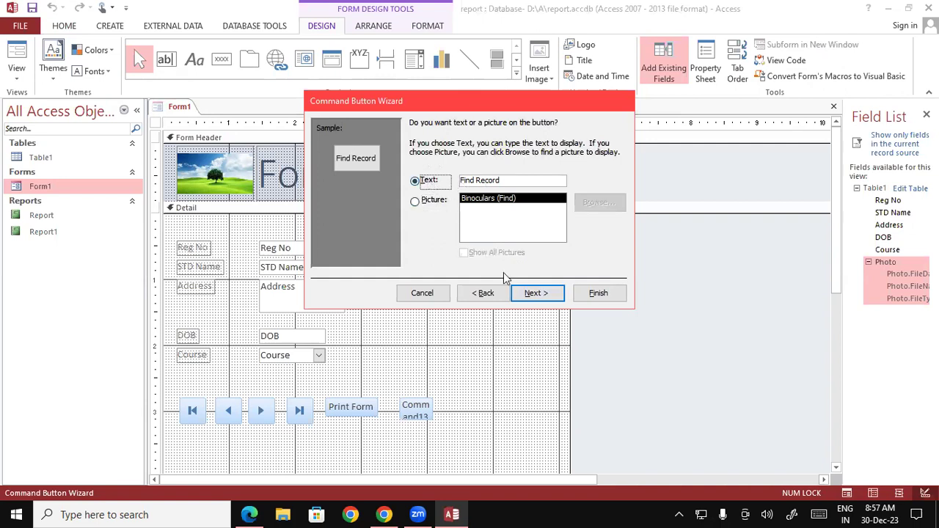
left_click(530, 294)
left_click(598, 293)
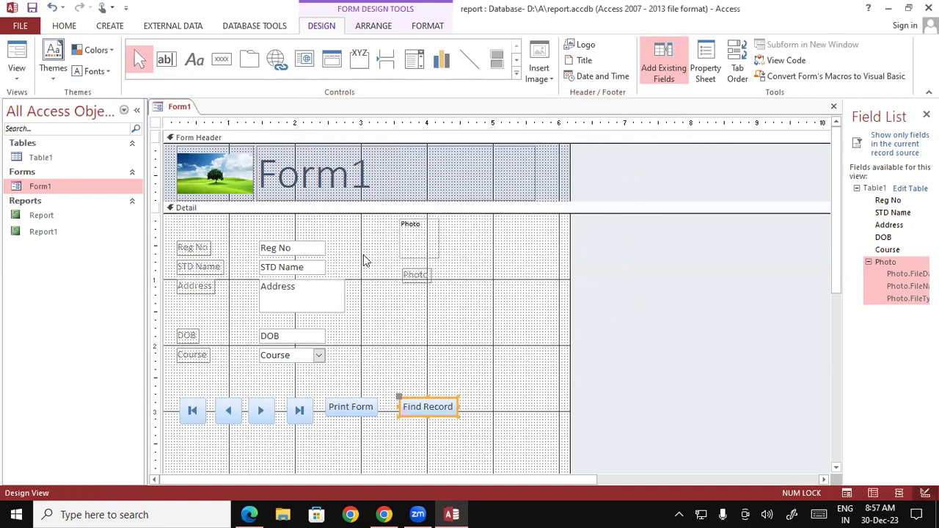
- In Form View, use the Find Record button to search for Reg No 104
right_click(183, 116)
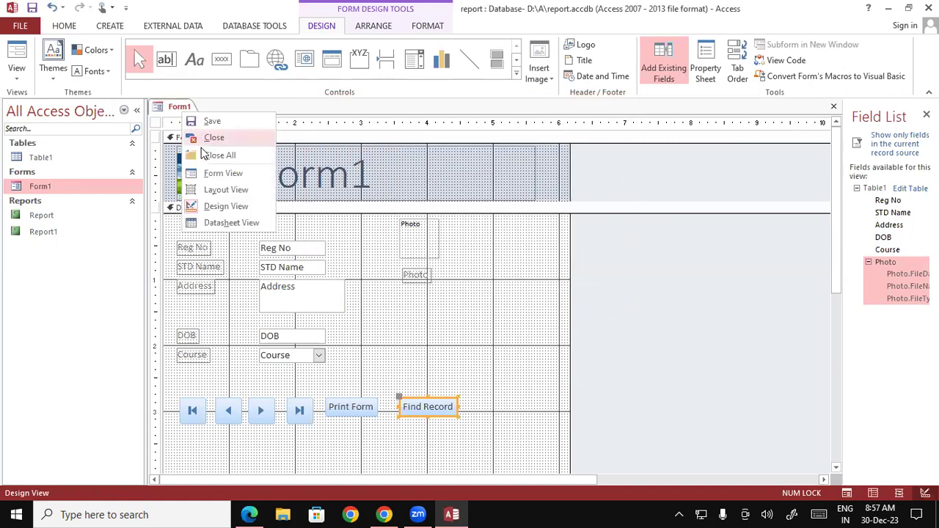
left_click(220, 174)
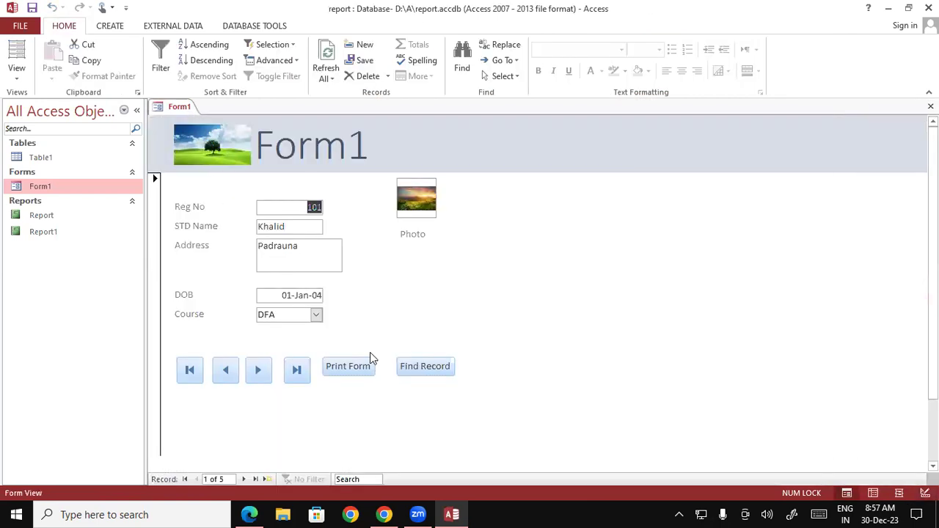
left_click(414, 372)
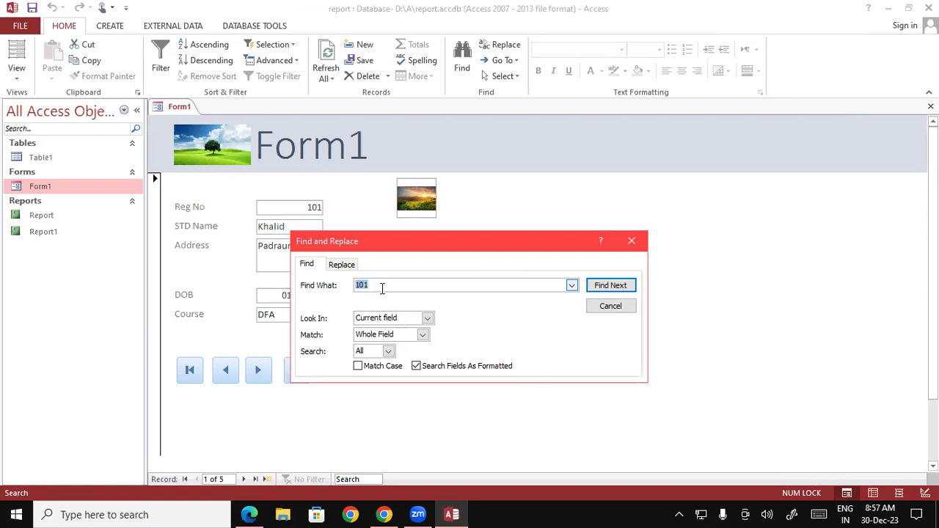
type("104")
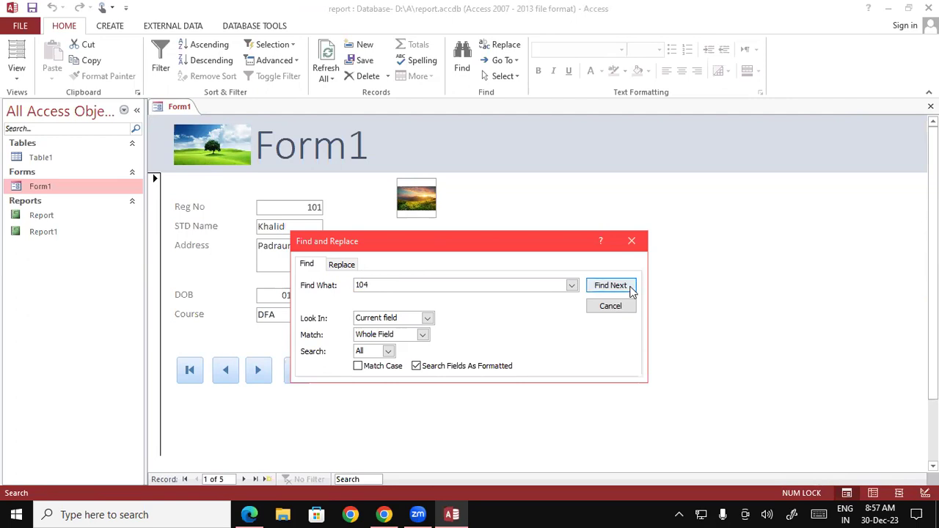
left_click(617, 286)
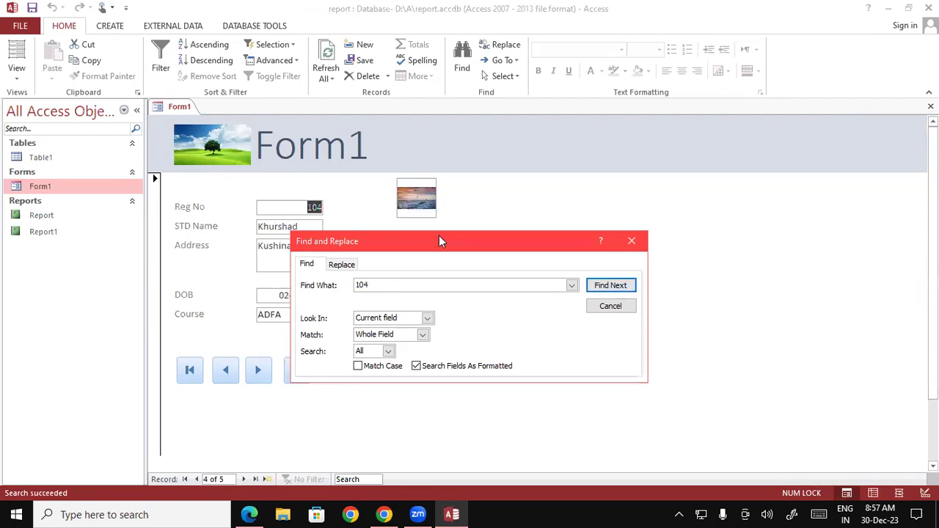
- Move the Find and Replace box aside, close it, then reopen and close it again
left_click_drag(439, 237, 585, 183)
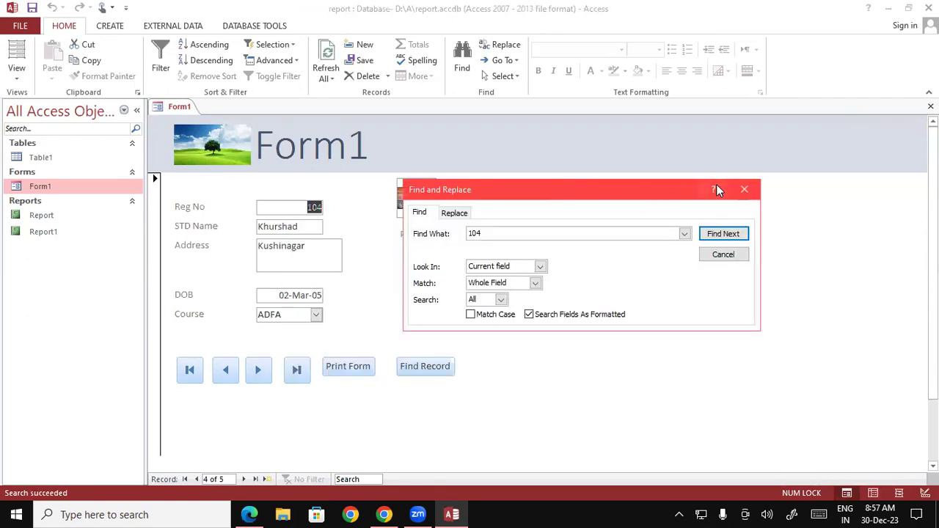
left_click(744, 189)
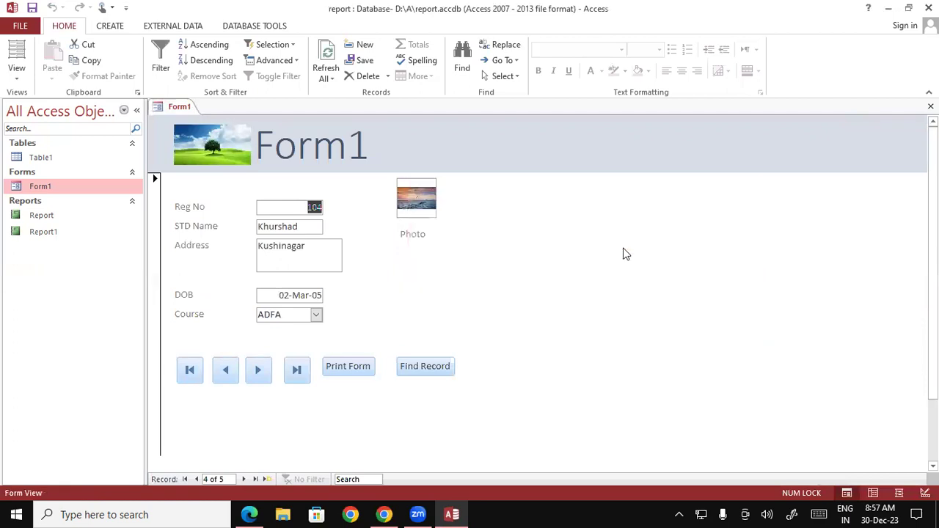
left_click(432, 377)
left_click(534, 234)
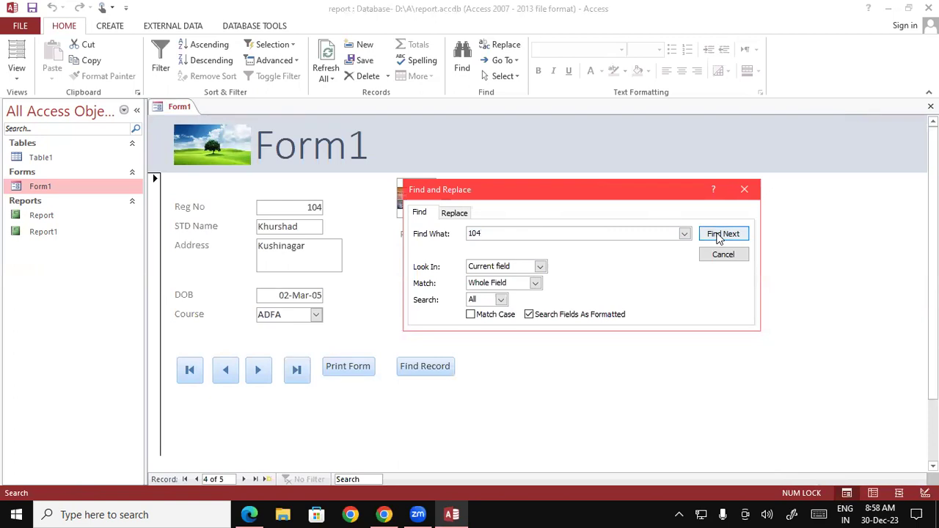
left_click(744, 190)
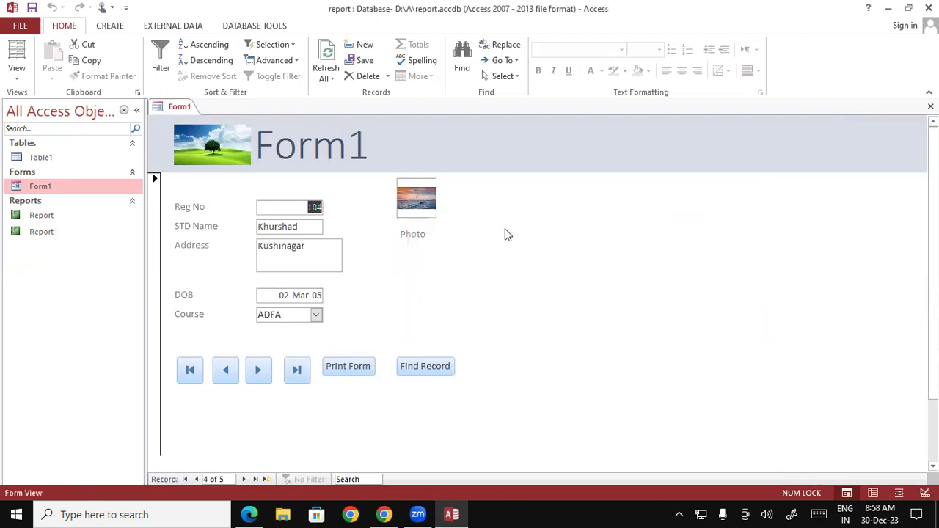
- In Design View, draw a trial button right of Find Record, cancel its wizard, and delete it
right_click(173, 107)
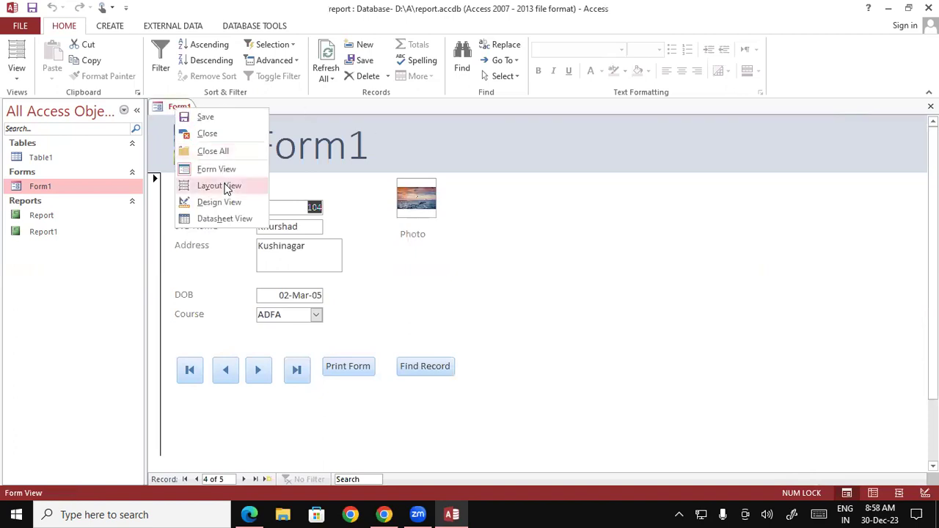
left_click(219, 203)
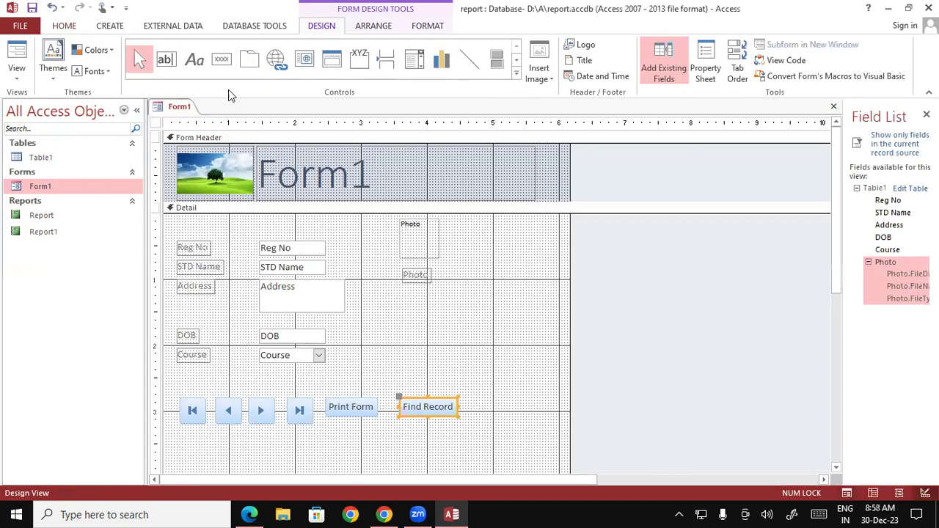
left_click(225, 69)
left_click_drag(479, 398, 521, 417)
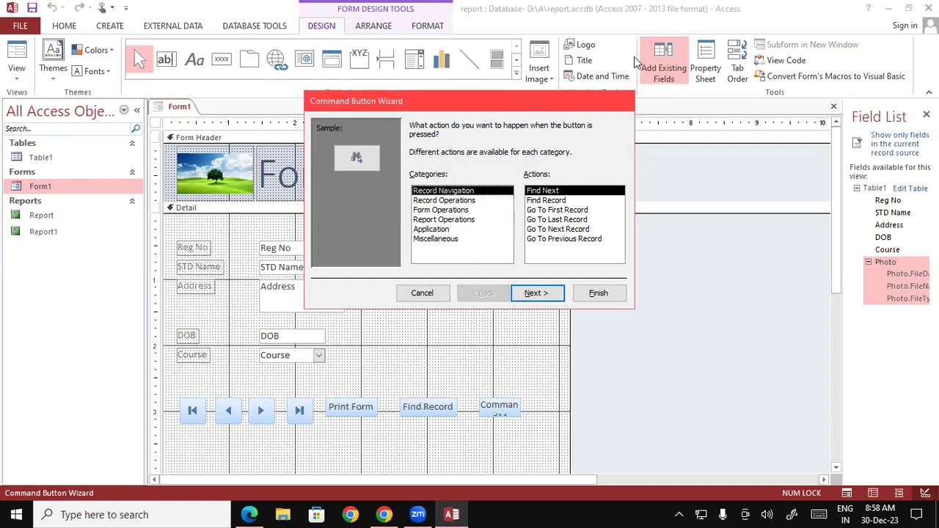
left_click(415, 294)
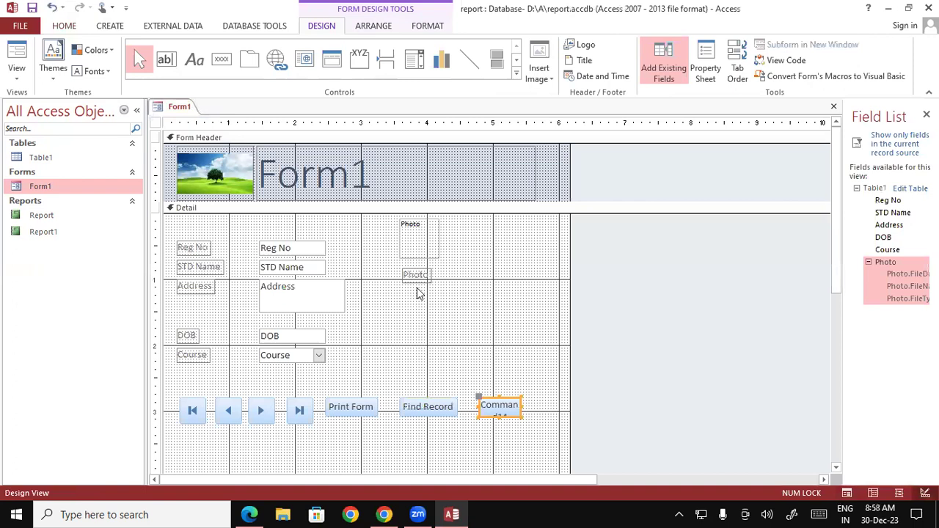
key("Delete")
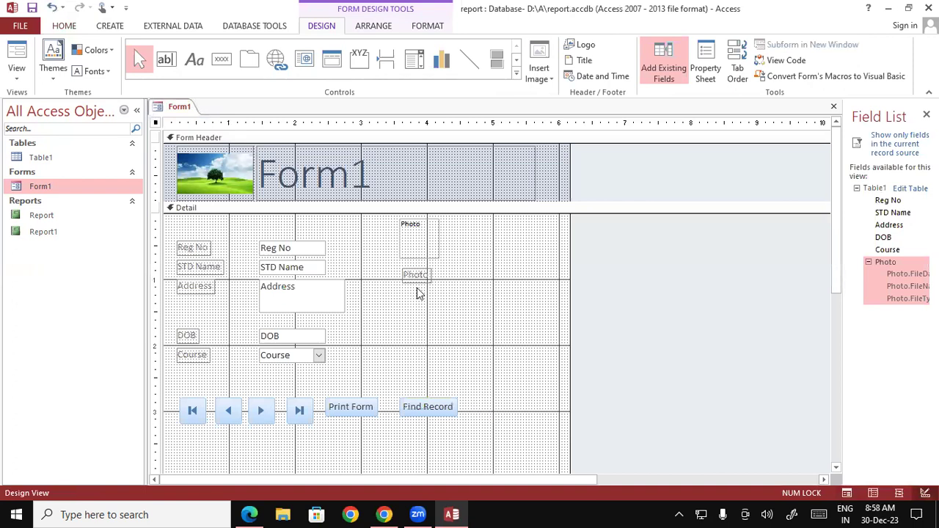